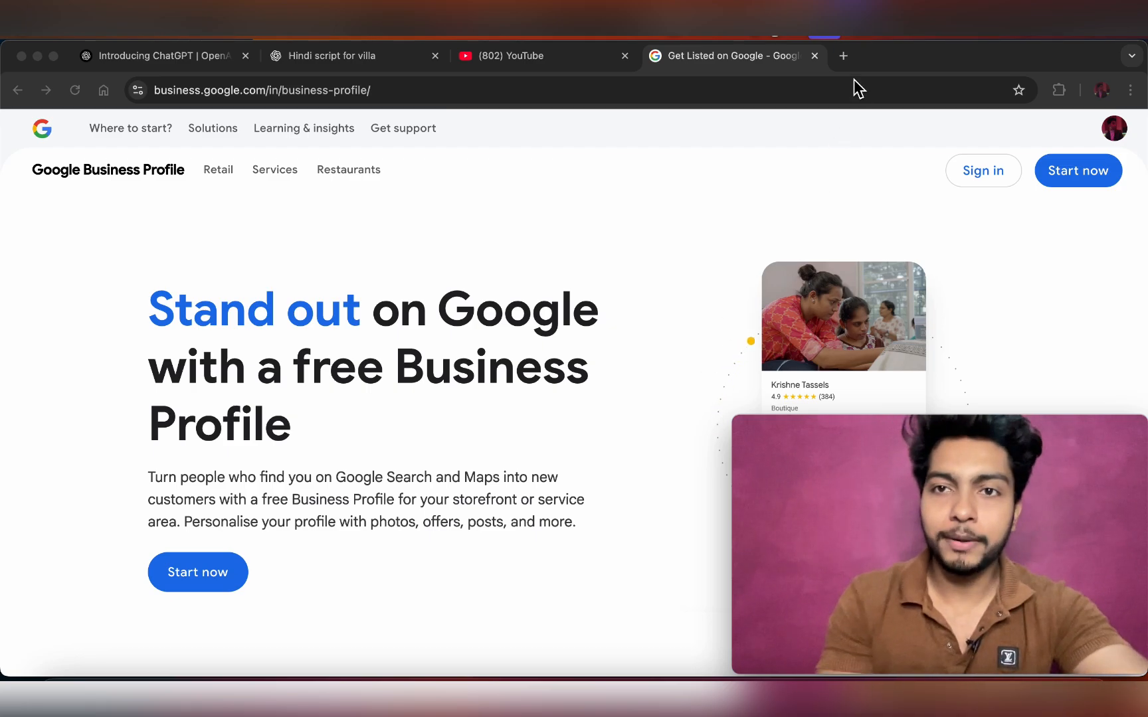
Open a new blank tab next to the Business Profile landing page
click(844, 55)
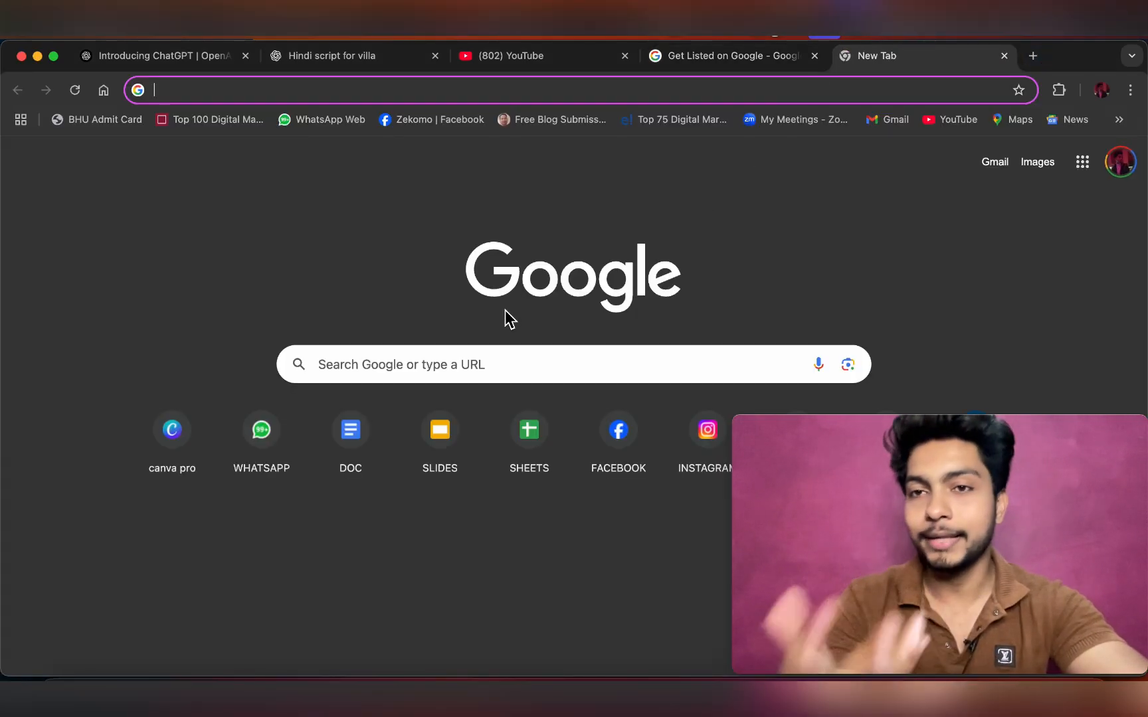
Search Google for 'get listed on google' and open the Google Business Profile result
click(499, 362)
text(get )
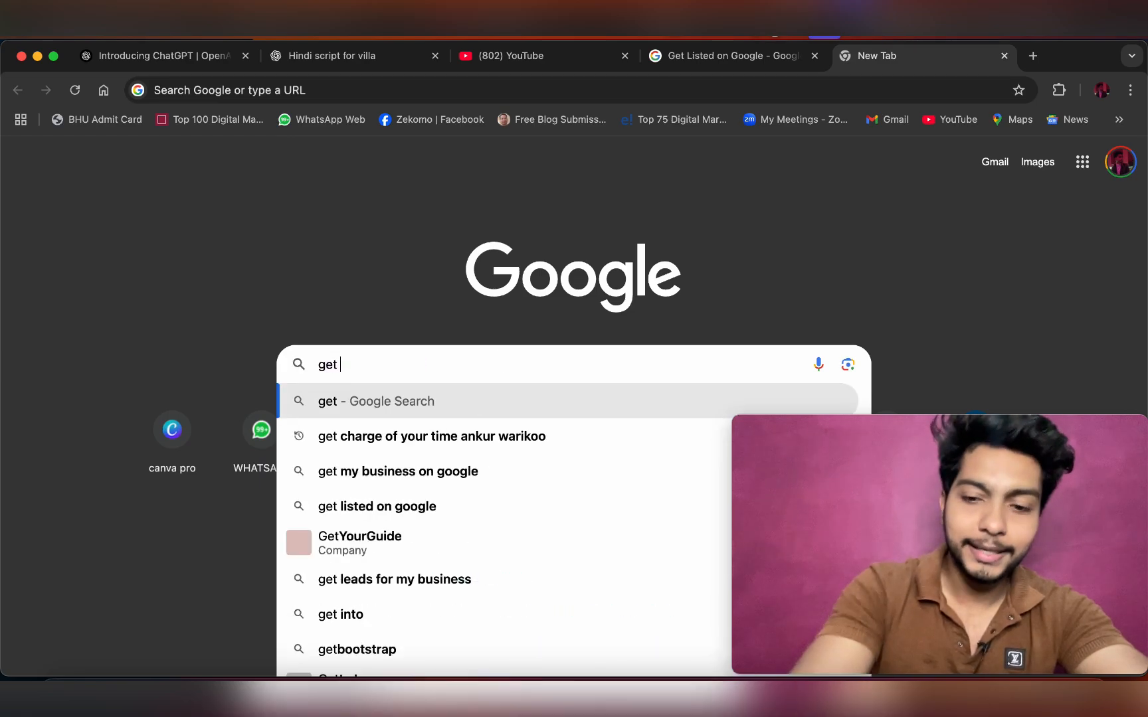
text(listed)
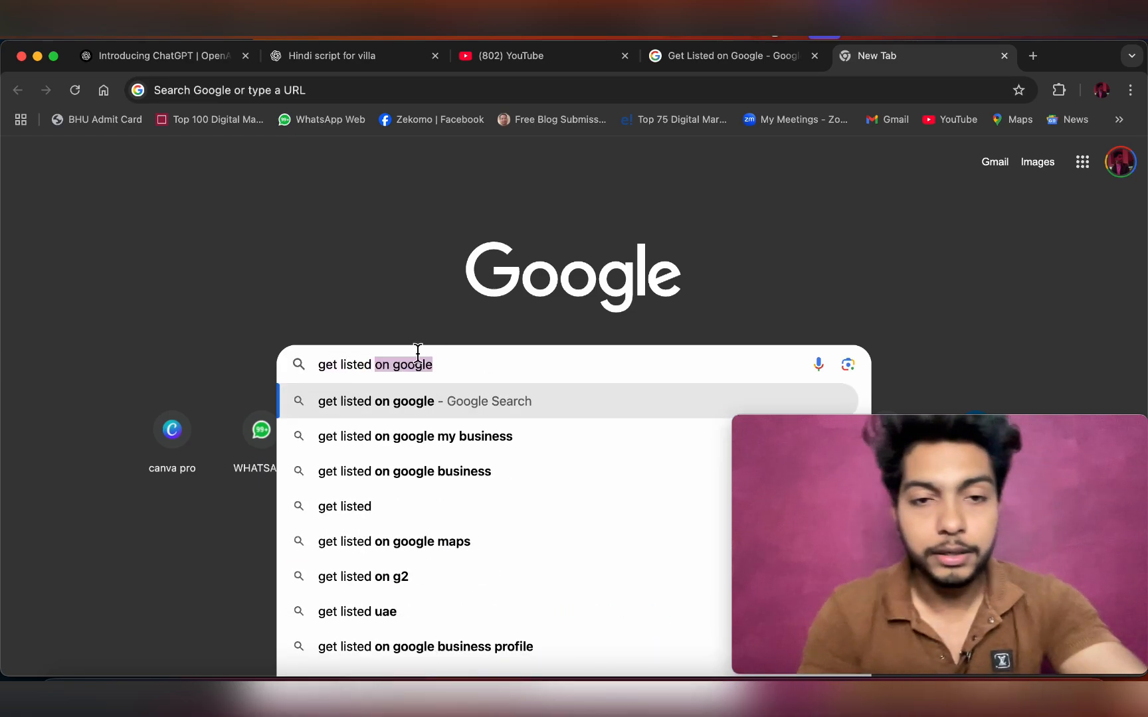
key(Return)
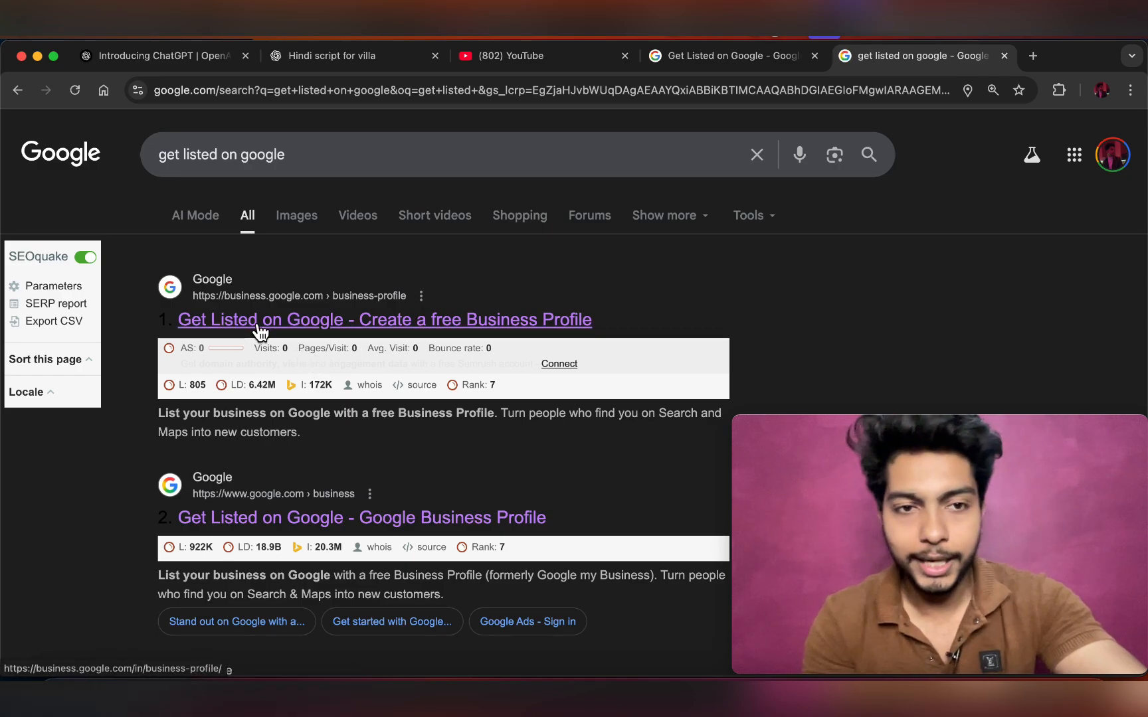
click(421, 324)
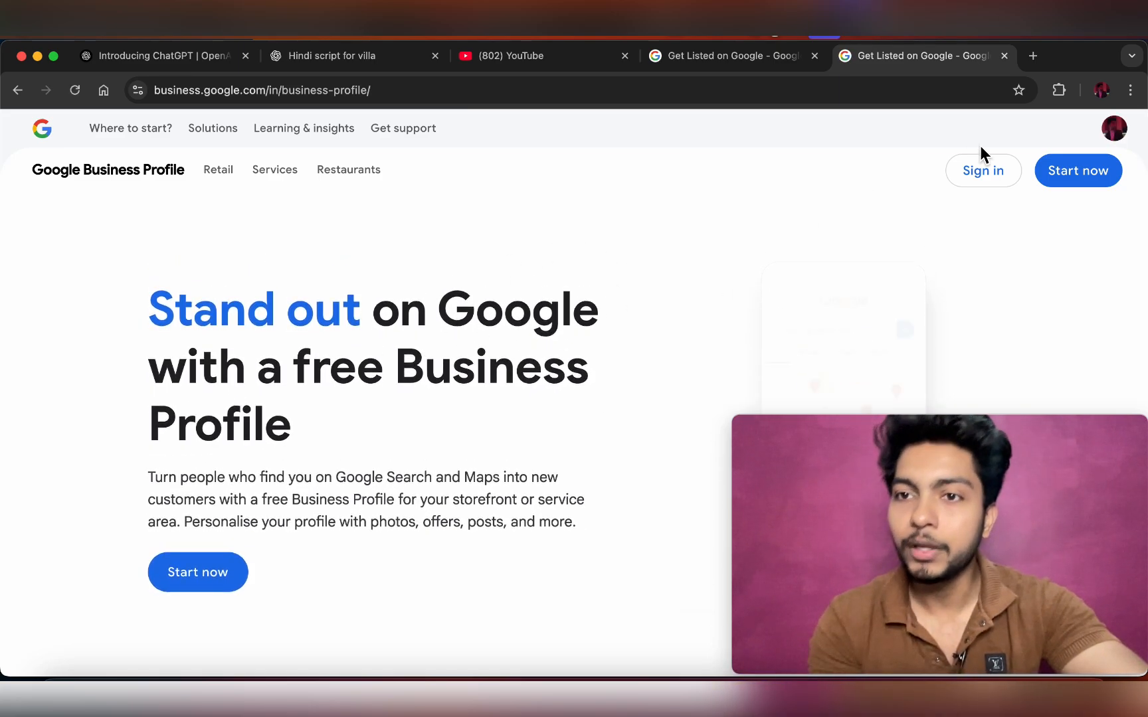
Start a new Business Profile and select the name 'Dev Real Estate & Finance' in Apple Notes
click(1065, 180)
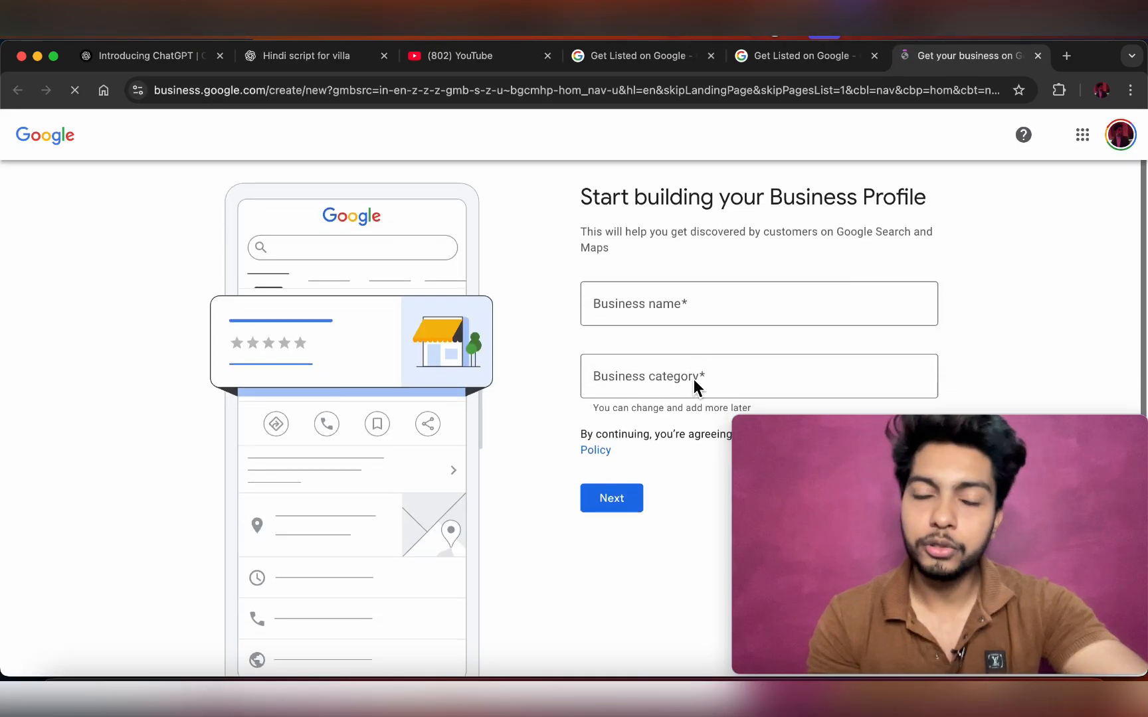
drag(736, 422, 760, 469)
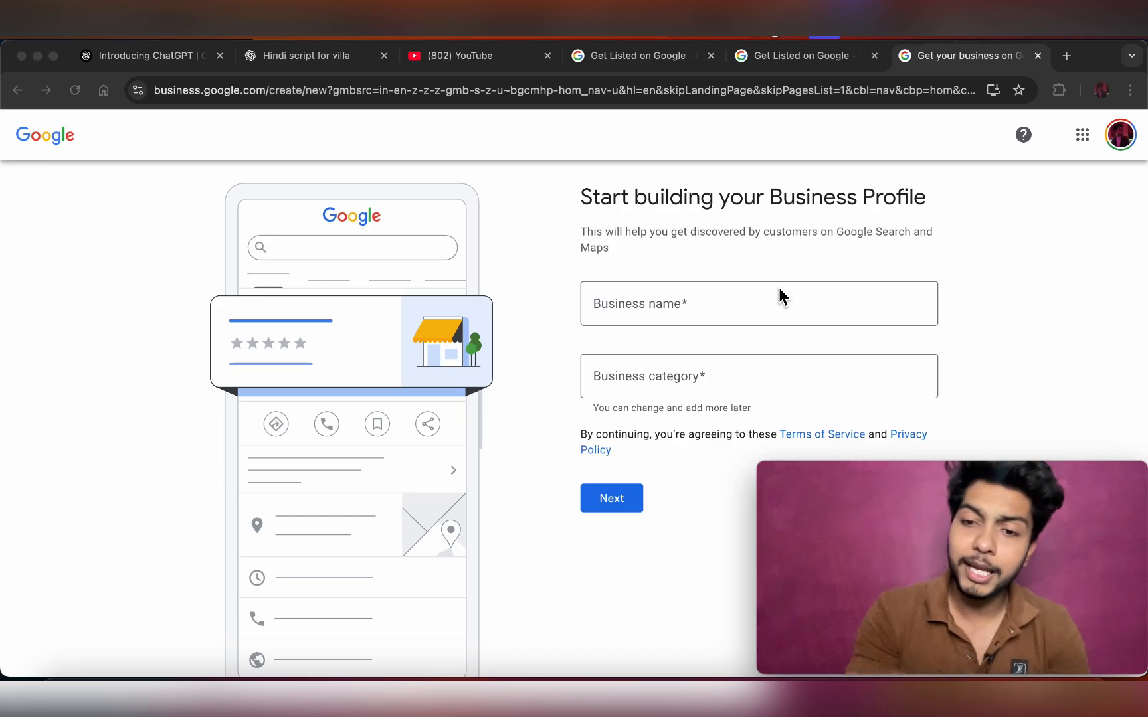
click(970, 694)
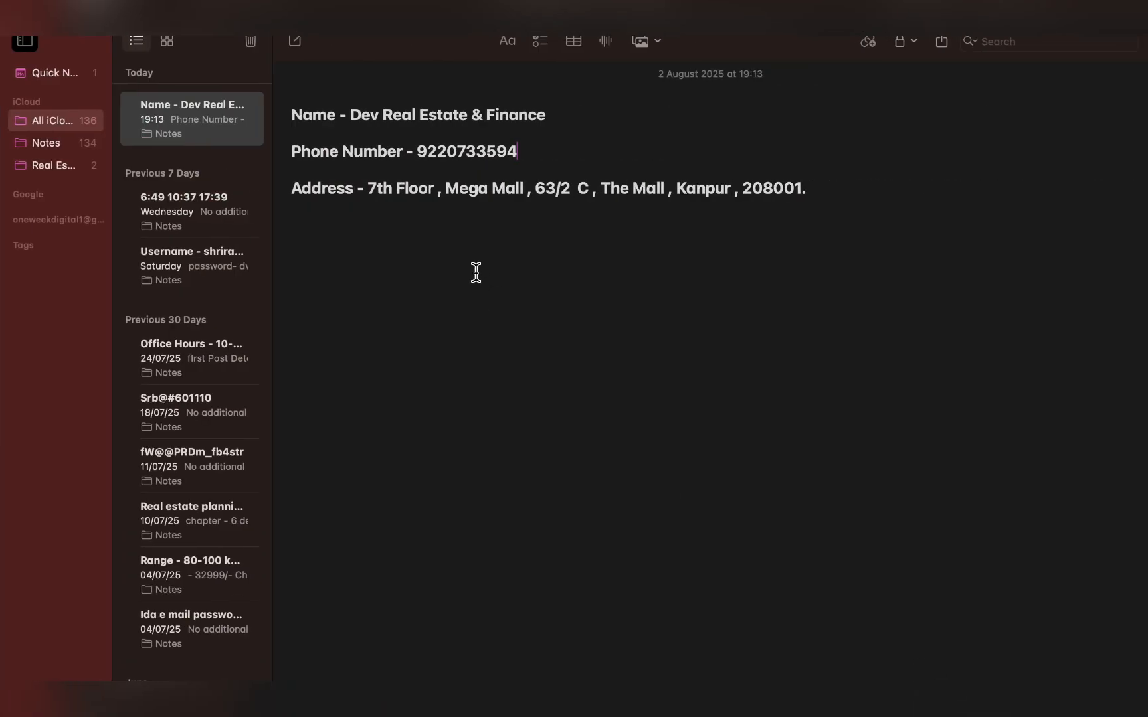
drag(350, 116, 560, 125)
key(super+c)
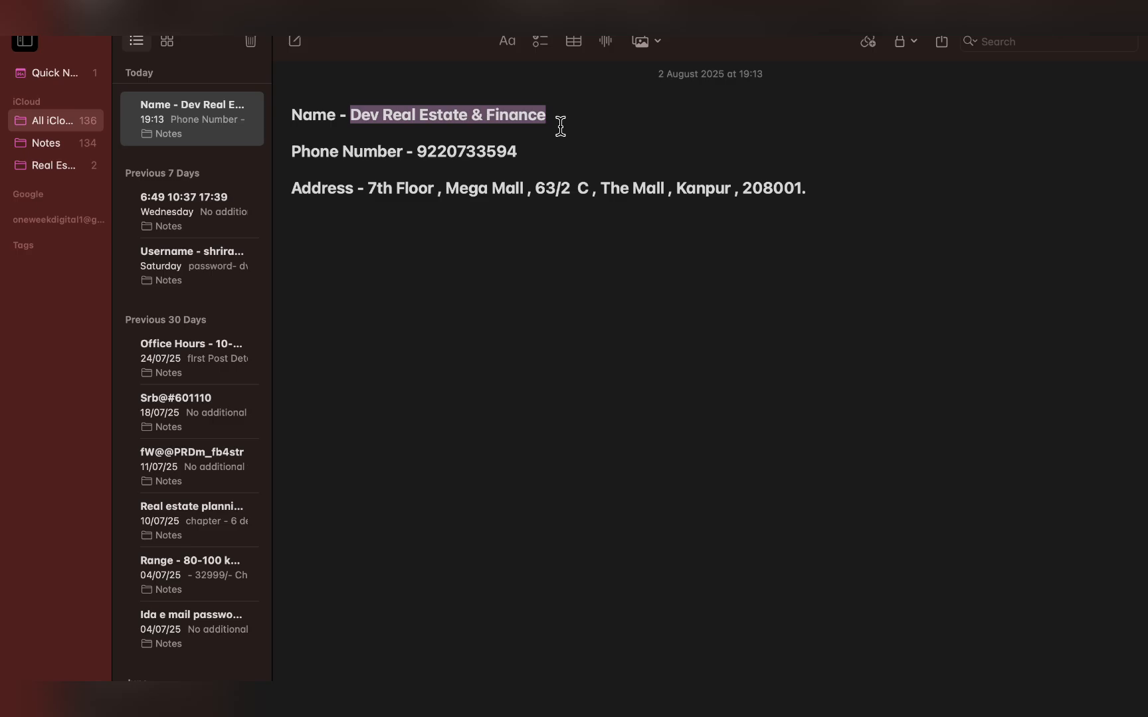
mouse_move(969, 698)
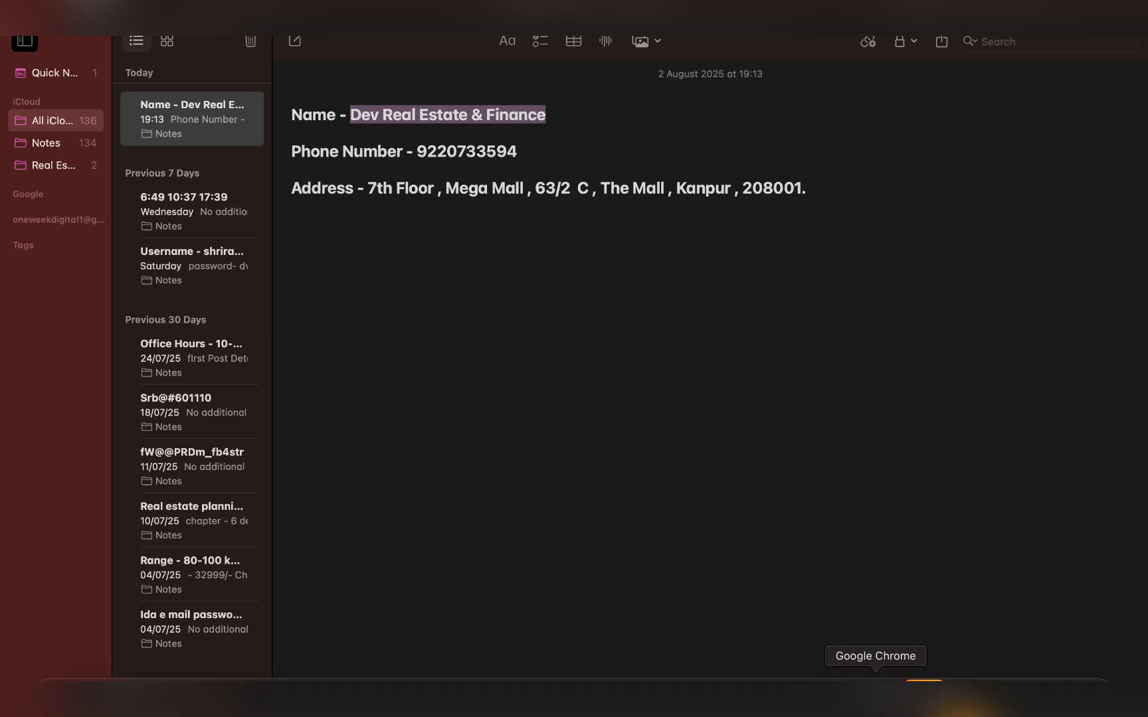
click(876, 696)
Paste 'Dev Real Estate & Finance' as the business name and create a business with it
click(626, 305)
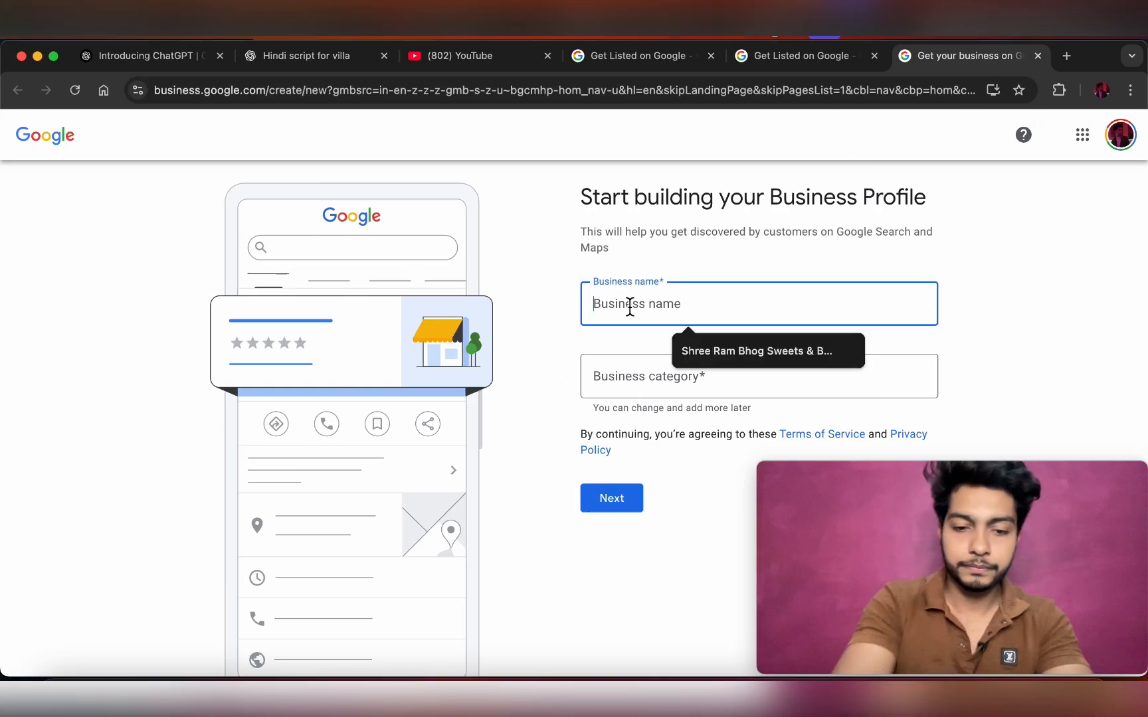
key(super+v)
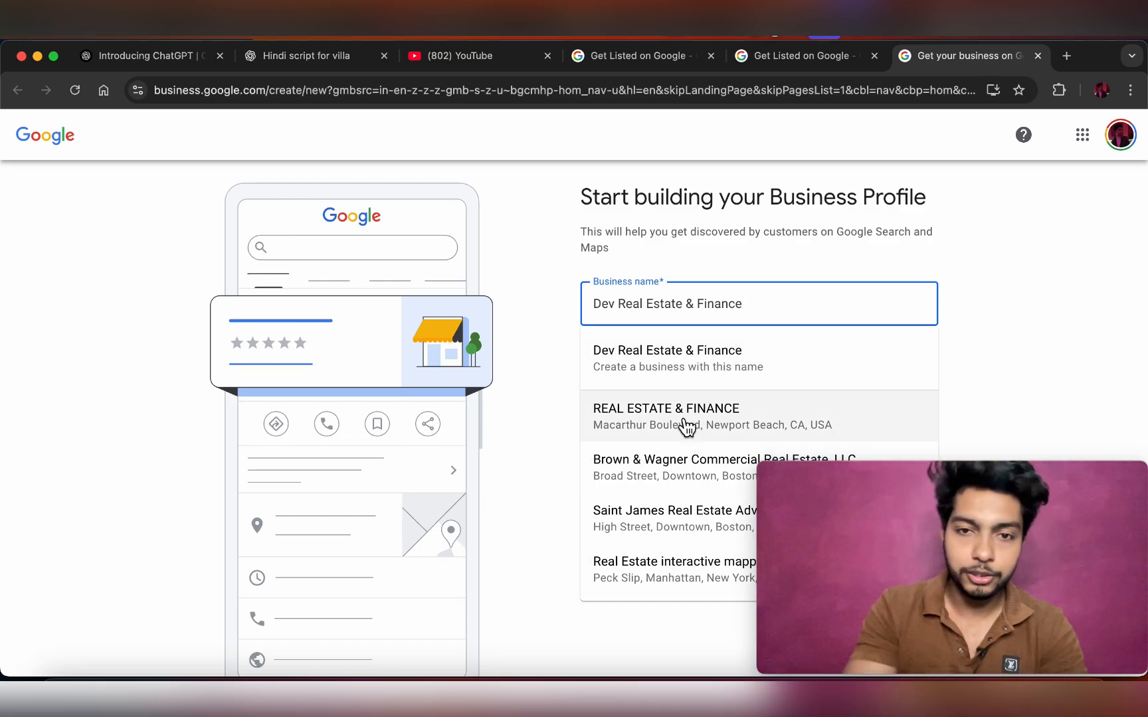
click(648, 362)
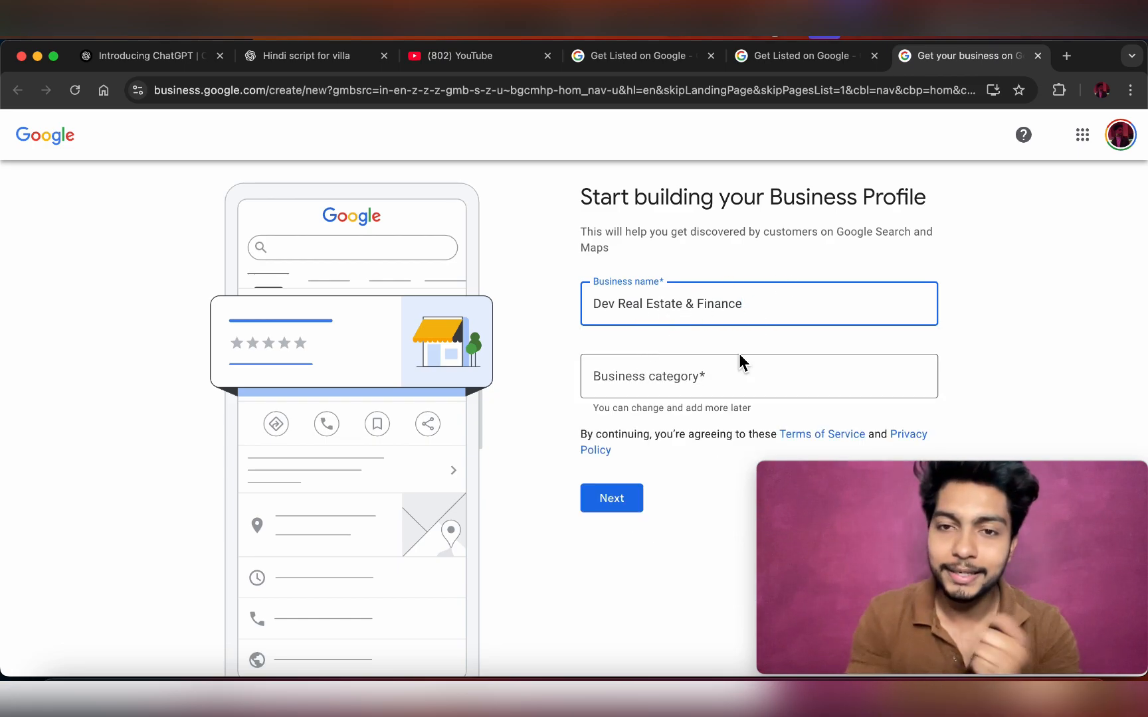
scroll(739, 355, down, 1)
scroll(849, 347, down, 2)
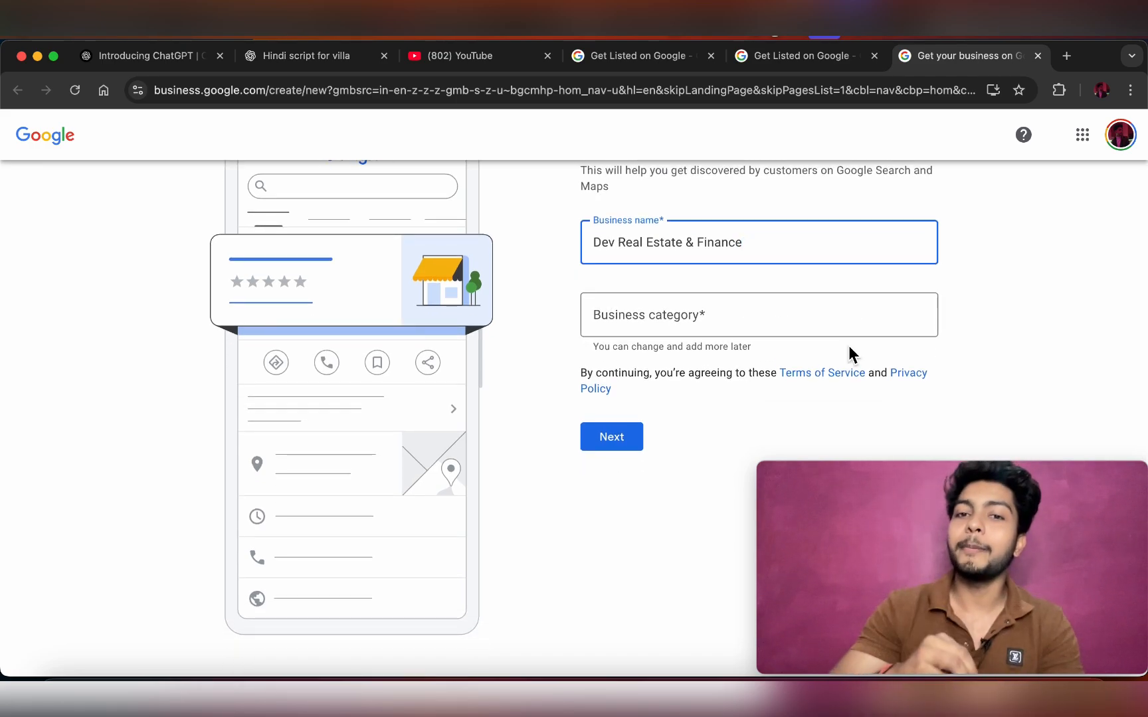
Enter 'Real Estate' as the business category and browse its suggestions
click(685, 320)
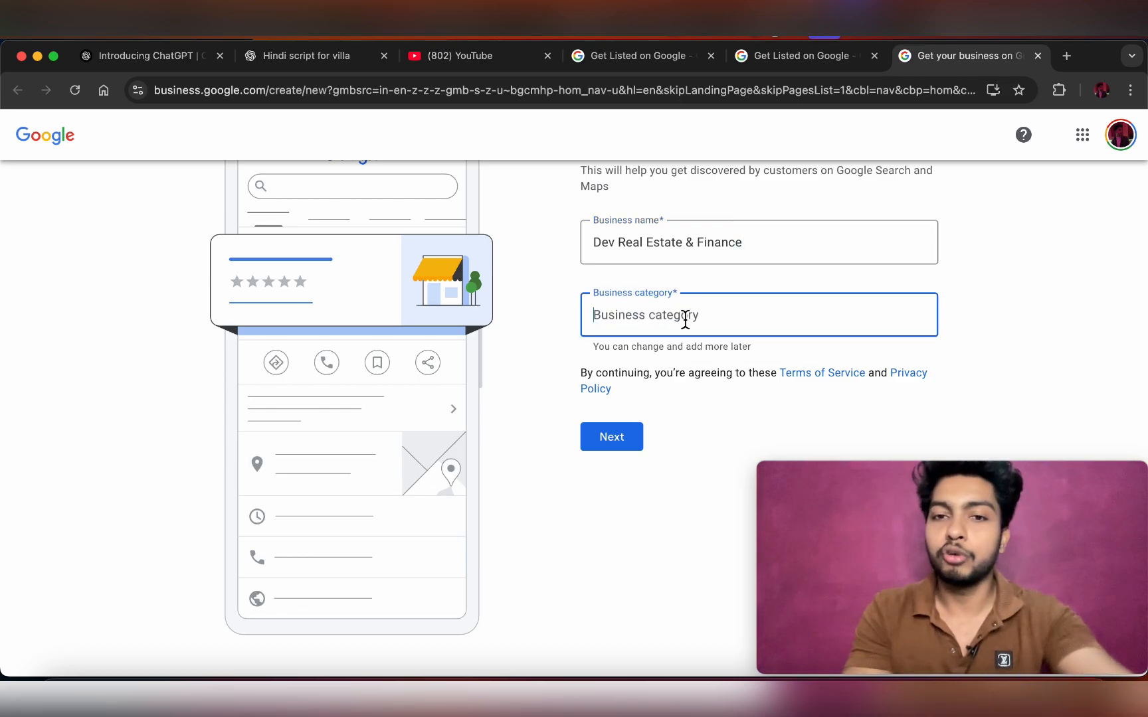
text(real e)
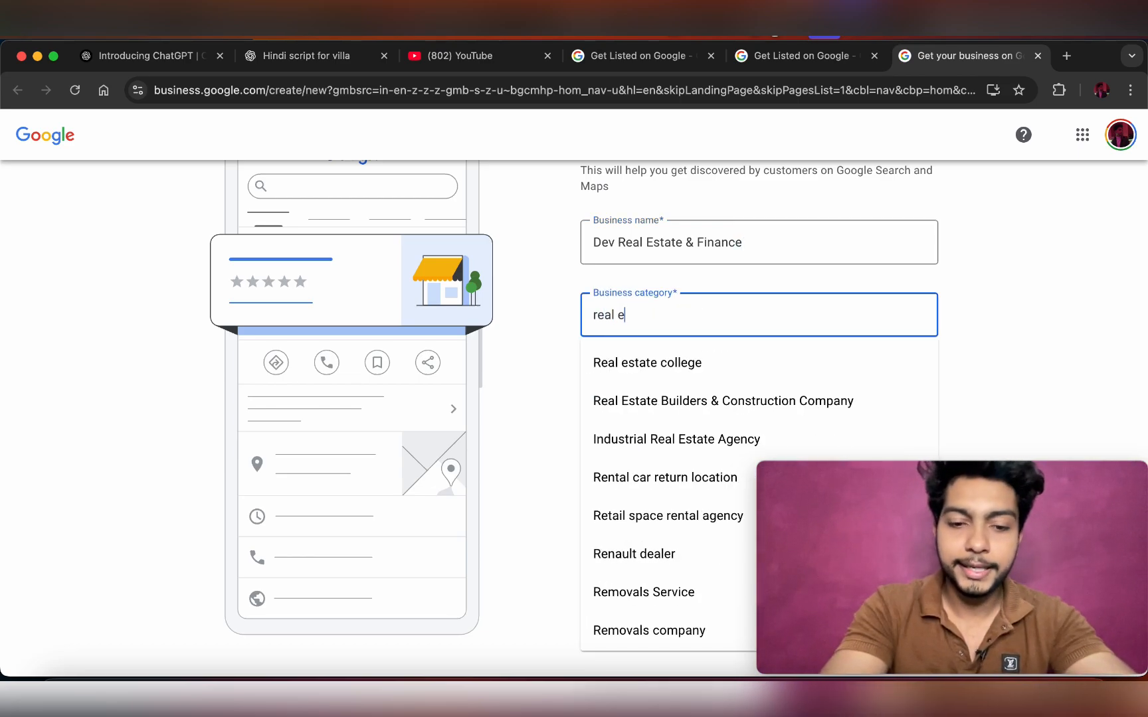
text(state)
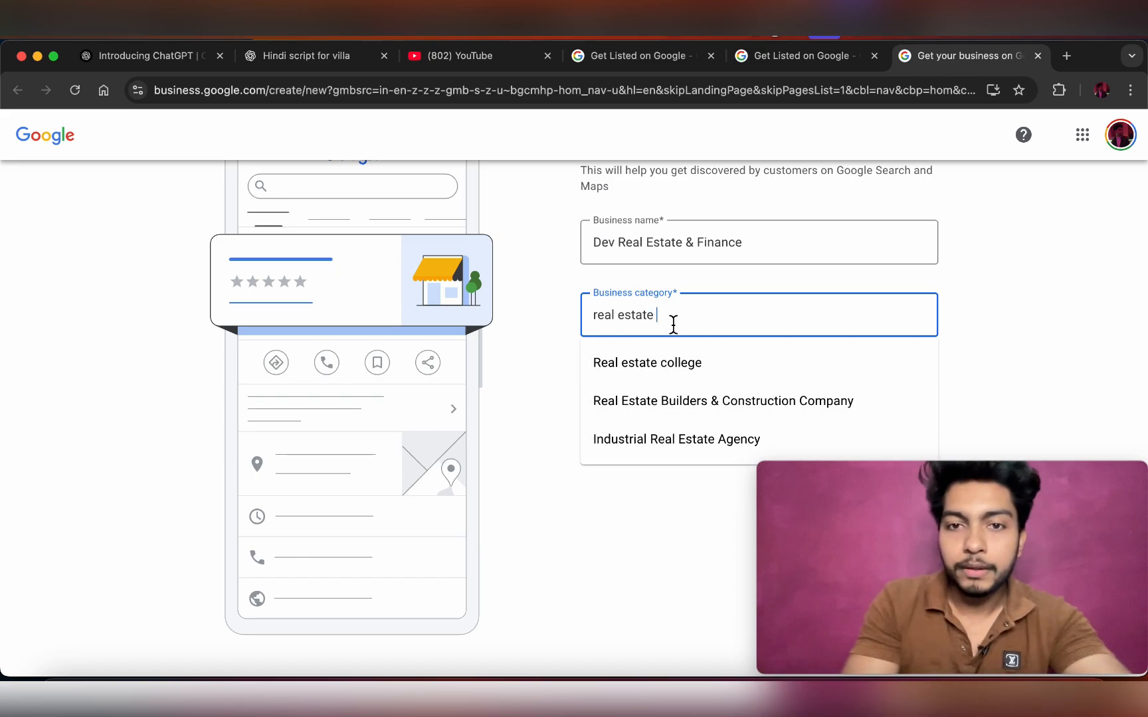
key(super+a)
key(BackSpace)
text(Real )
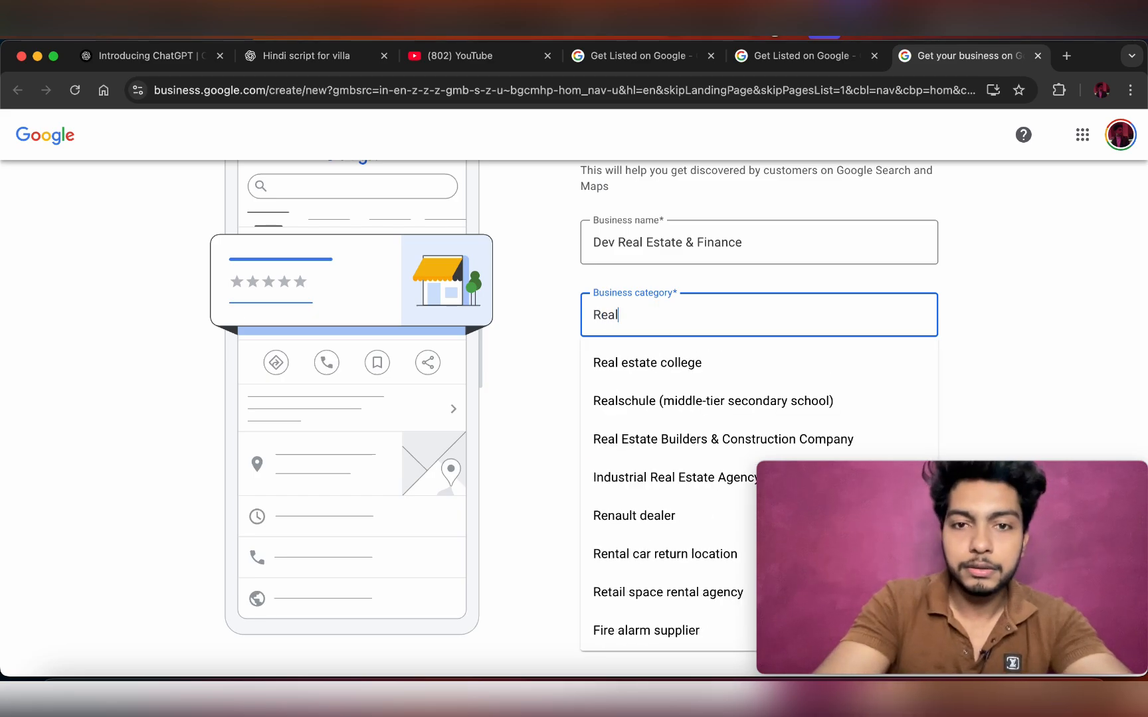
text(Estate)
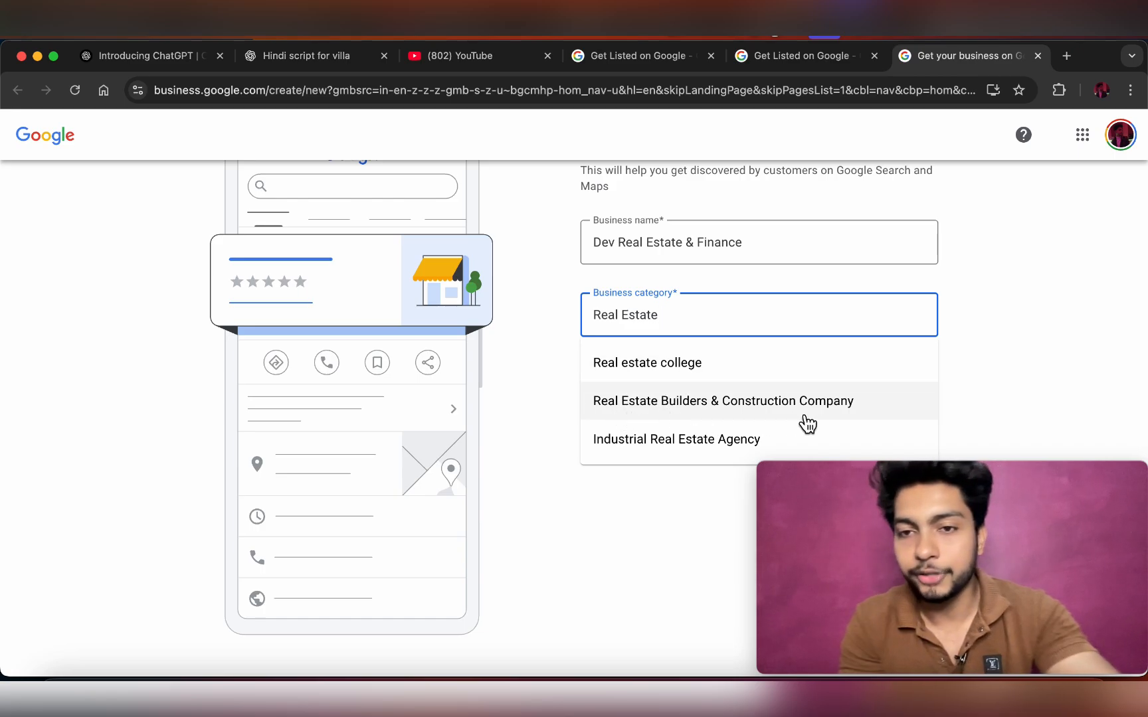
scroll(673, 466, down, 1)
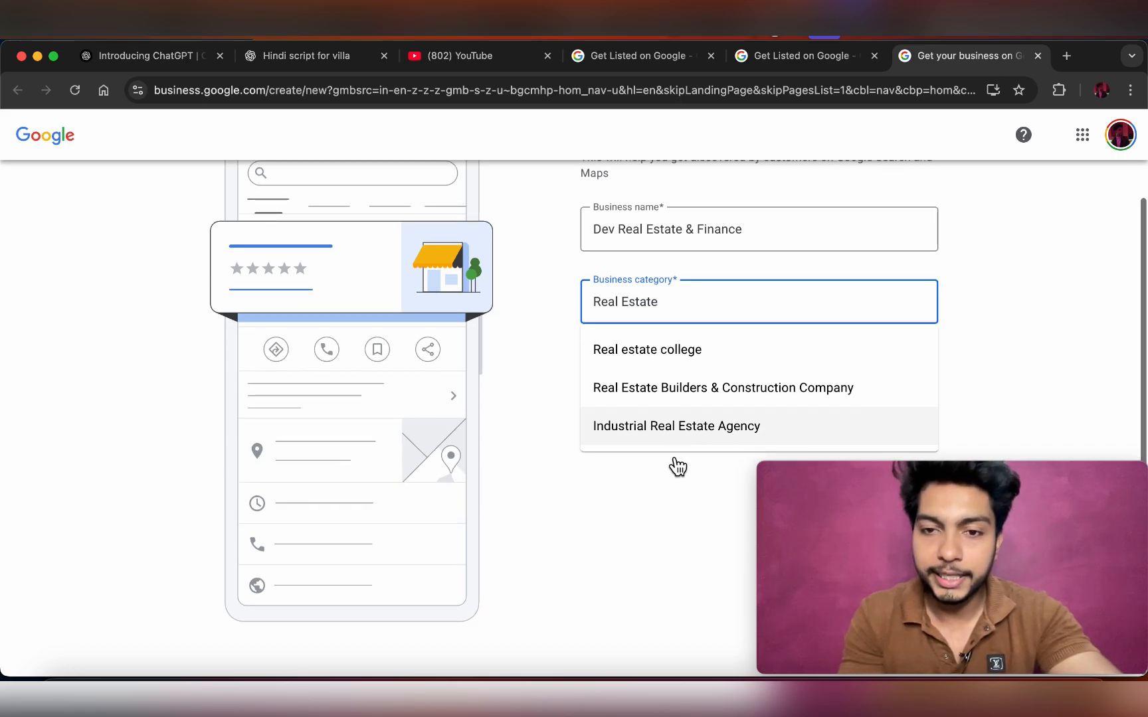
scroll(645, 387, up, 2)
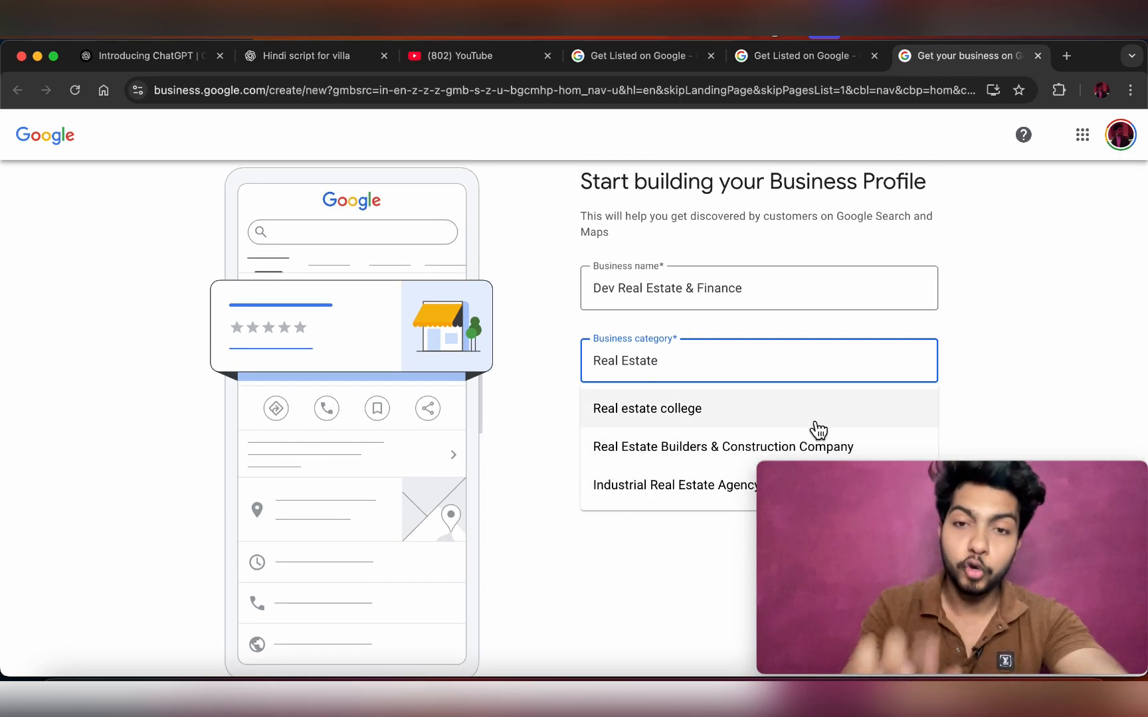
scroll(815, 431, down, 1)
Replace the category text with 'property' and scroll through the matching suggestions
key(super+a)
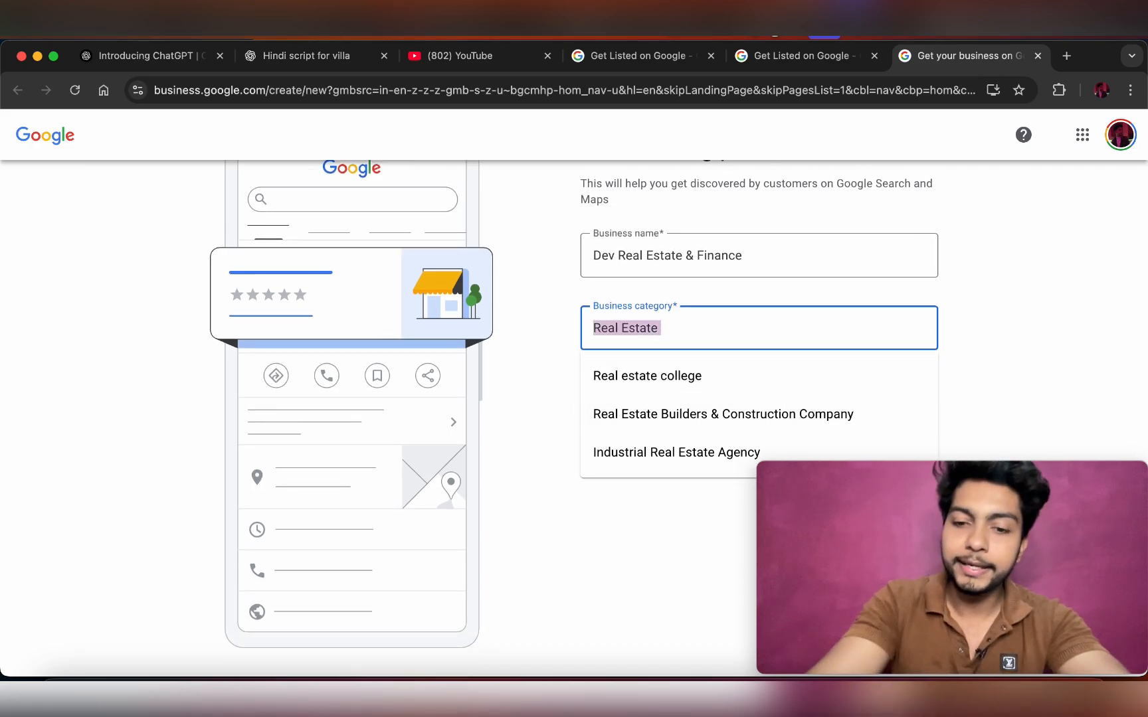
text(prop)
text(erty)
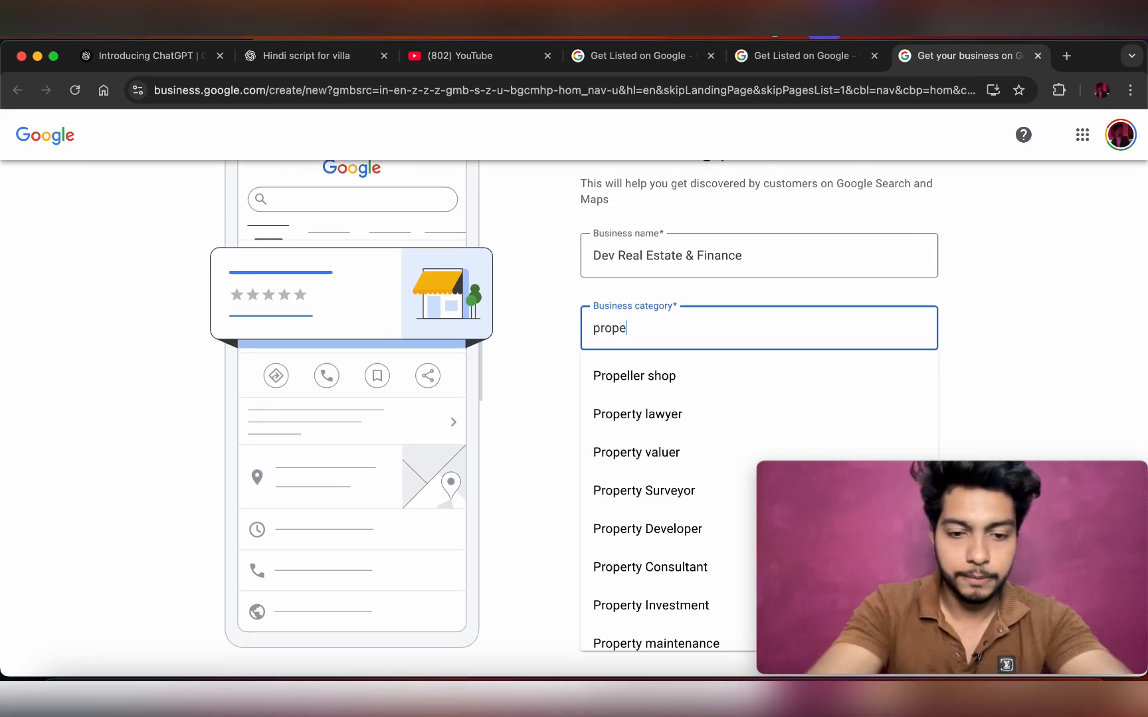
scroll(732, 457, down, 1)
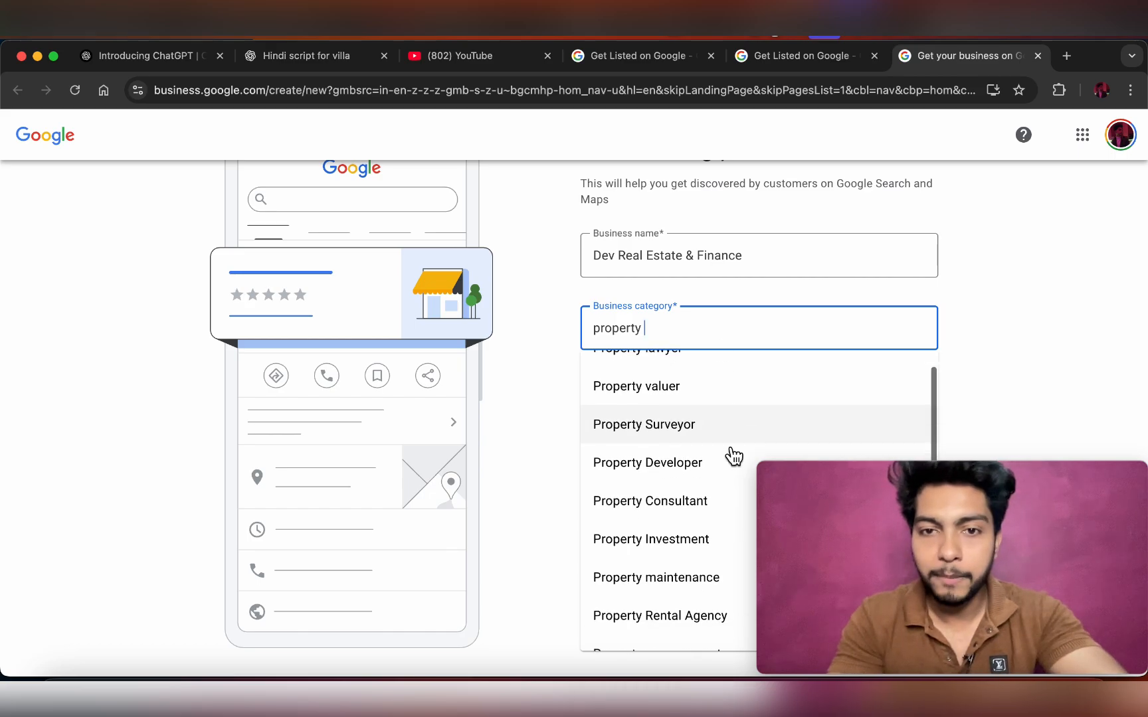
scroll(733, 457, up, 1)
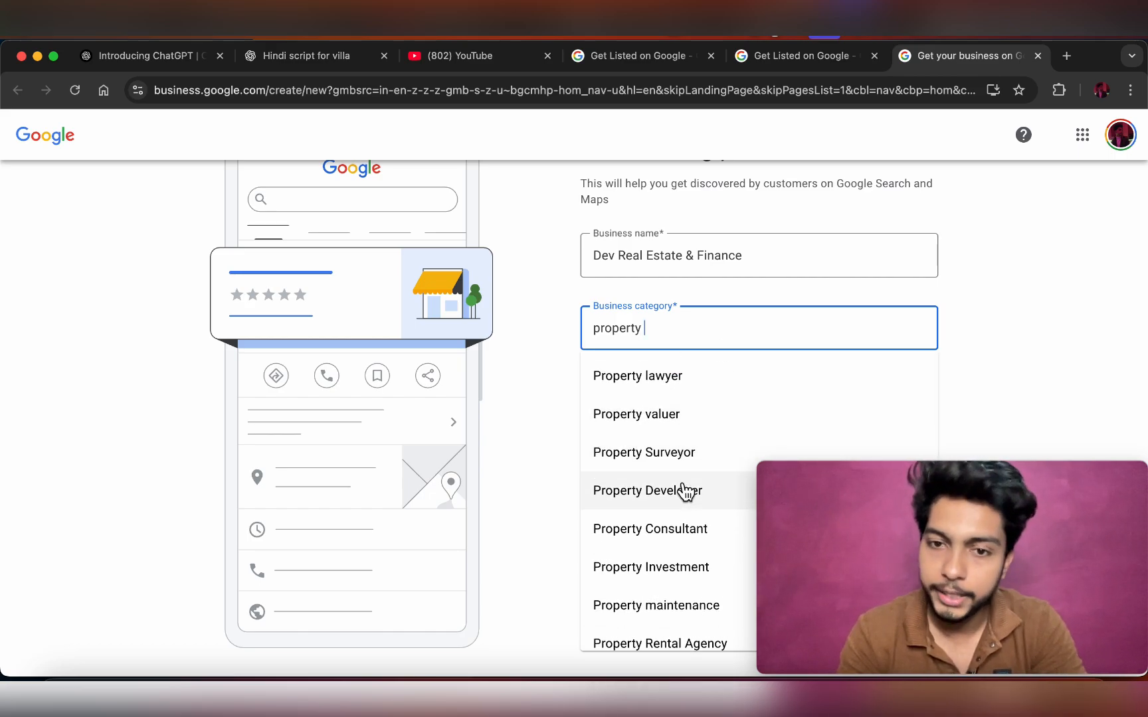
scroll(687, 490, down, 1)
scroll(691, 535, down, 1)
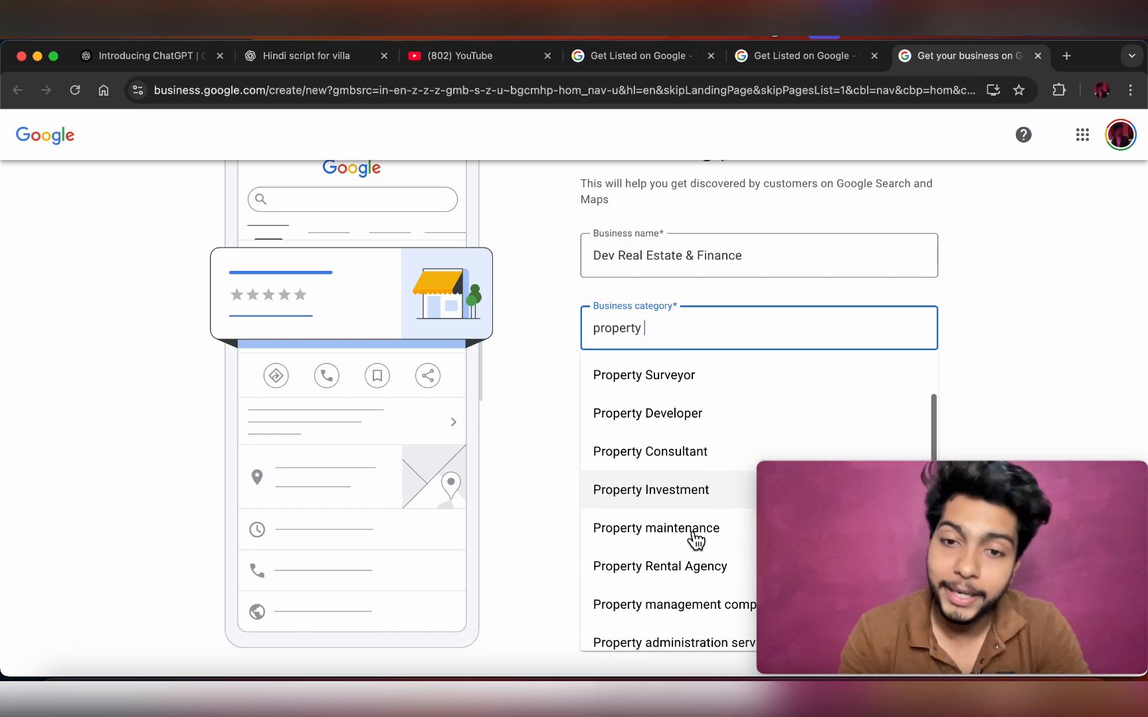
scroll(676, 579, down, 2)
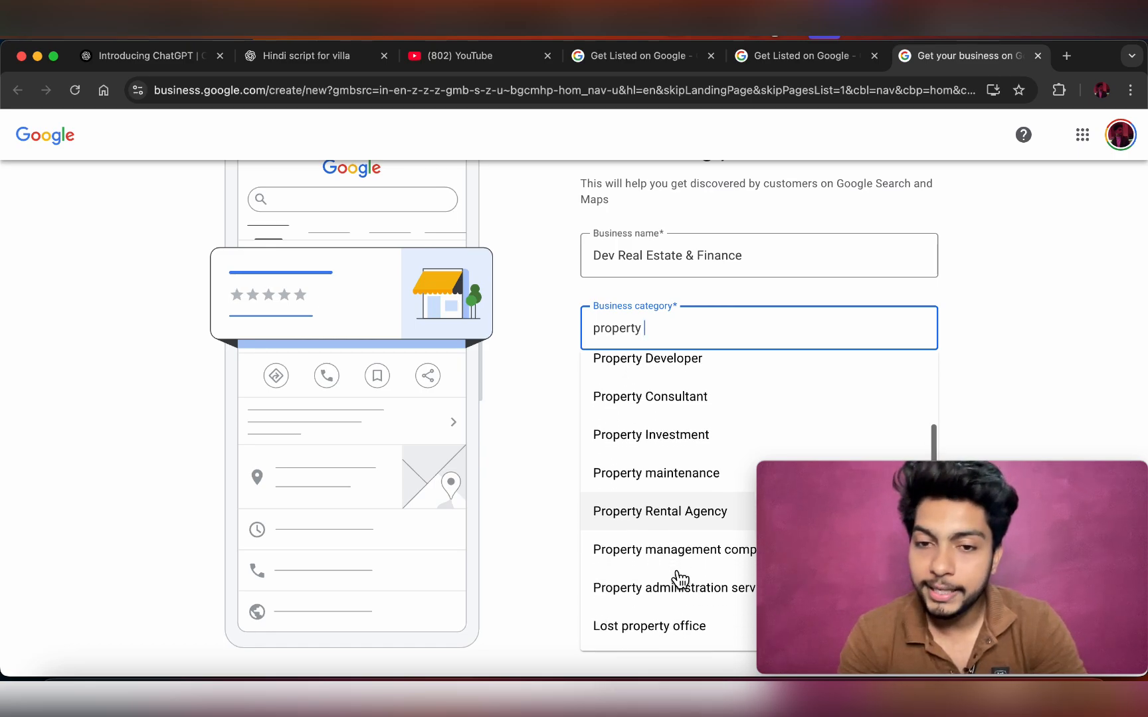
scroll(671, 528, down, 2)
scroll(671, 528, up, 2)
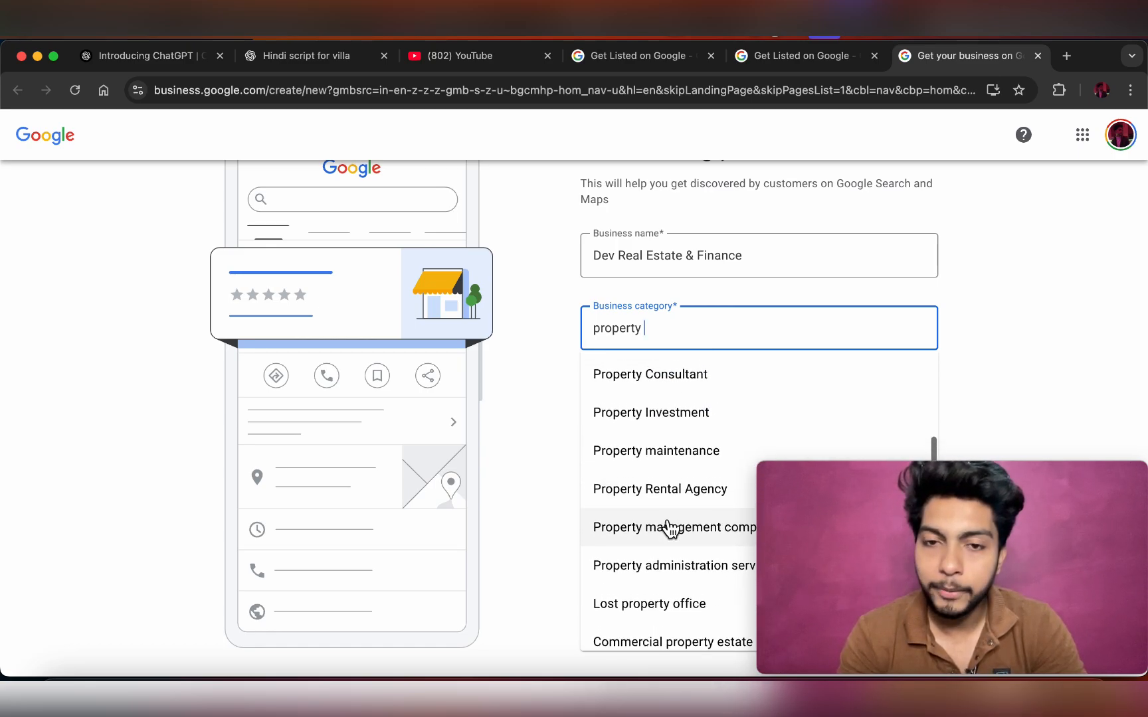
scroll(671, 528, down, 3)
scroll(671, 528, up, 1)
scroll(671, 528, up, 3)
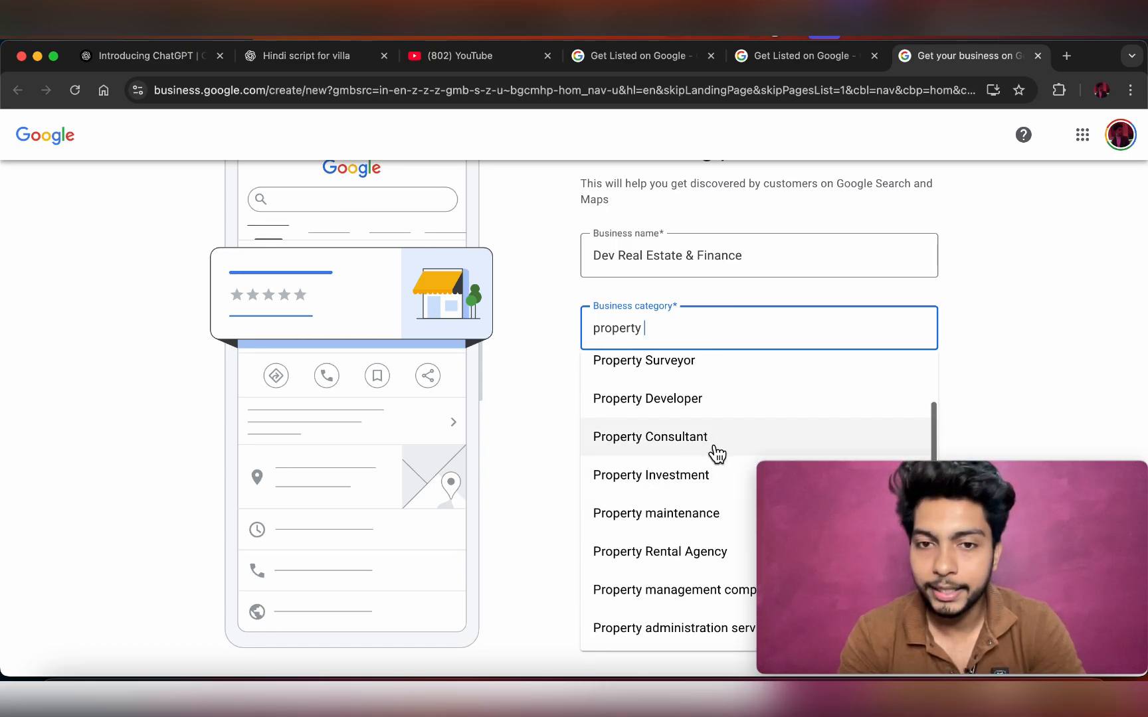
scroll(718, 457, up, 1)
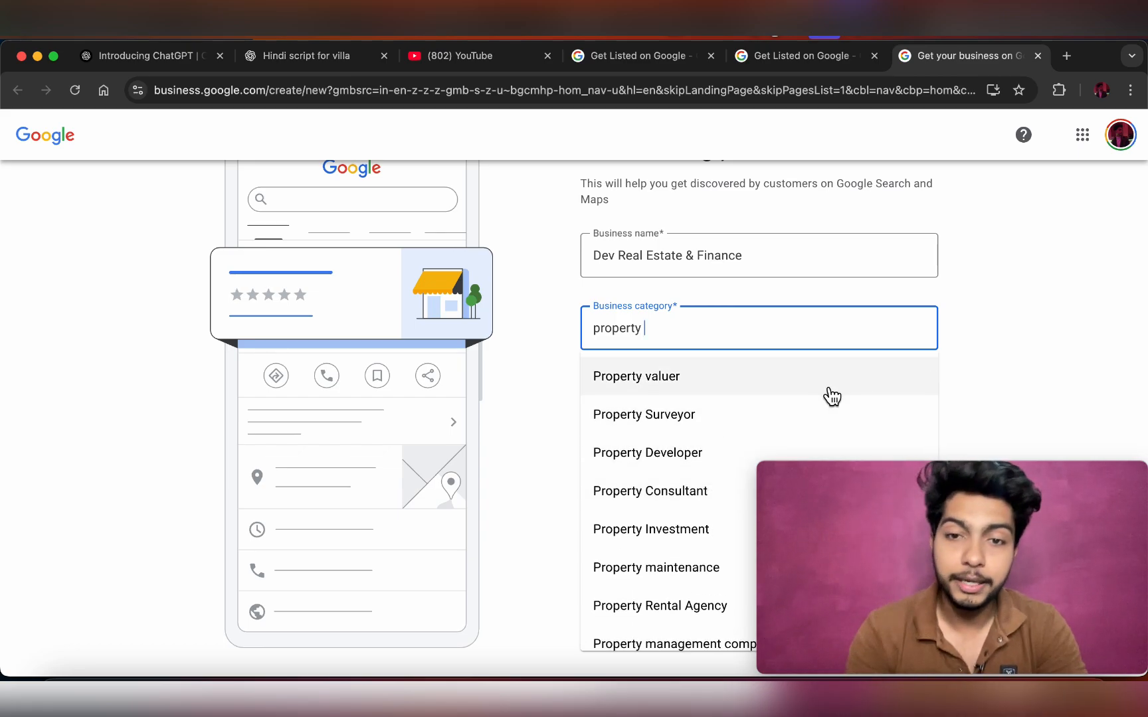
scroll(636, 469, up, 1)
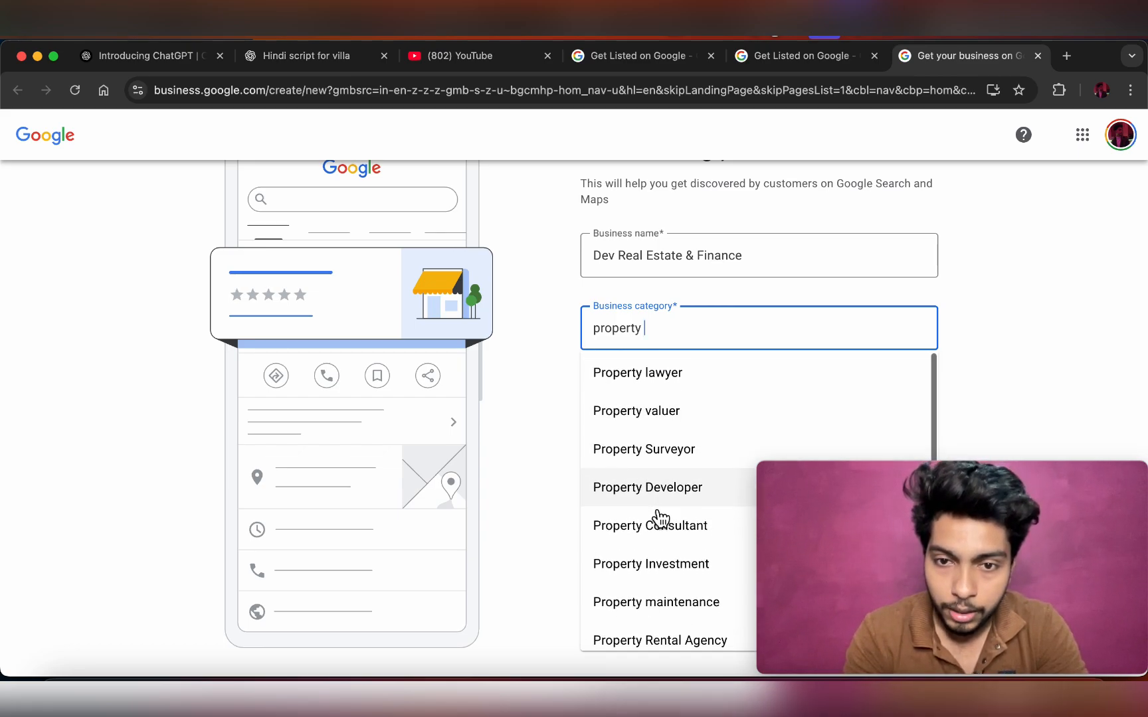
scroll(654, 518, down, 1)
Choose Property Consultant as the category and submit the name and category
click(657, 509)
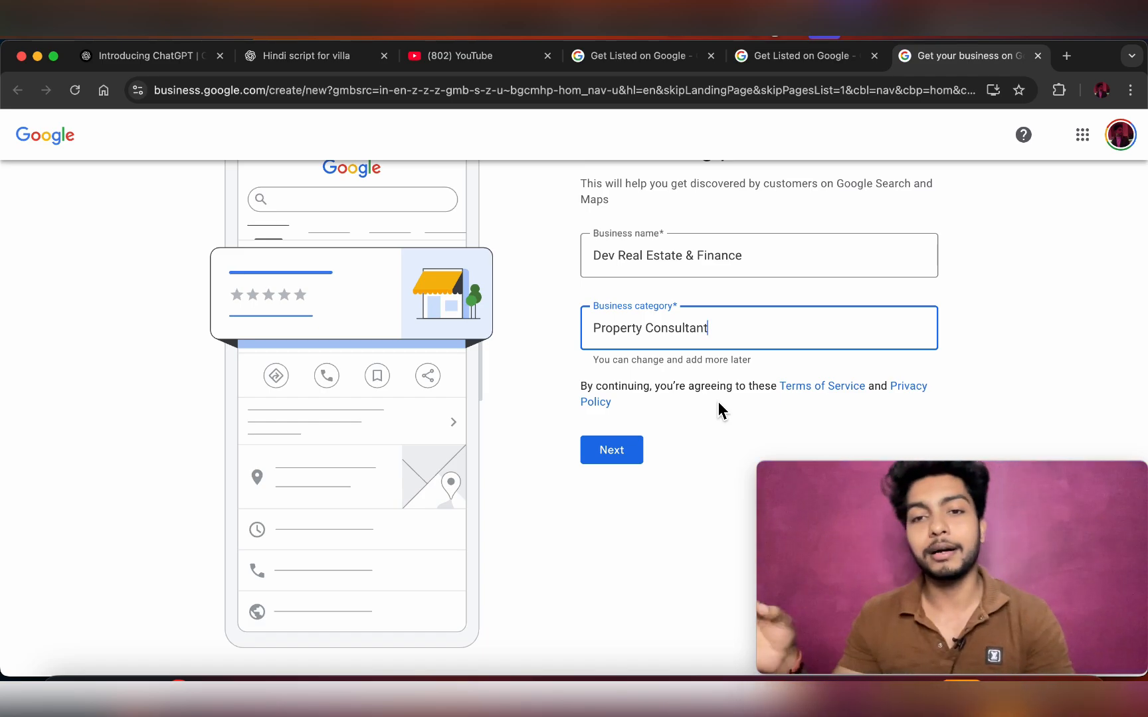
click(620, 466)
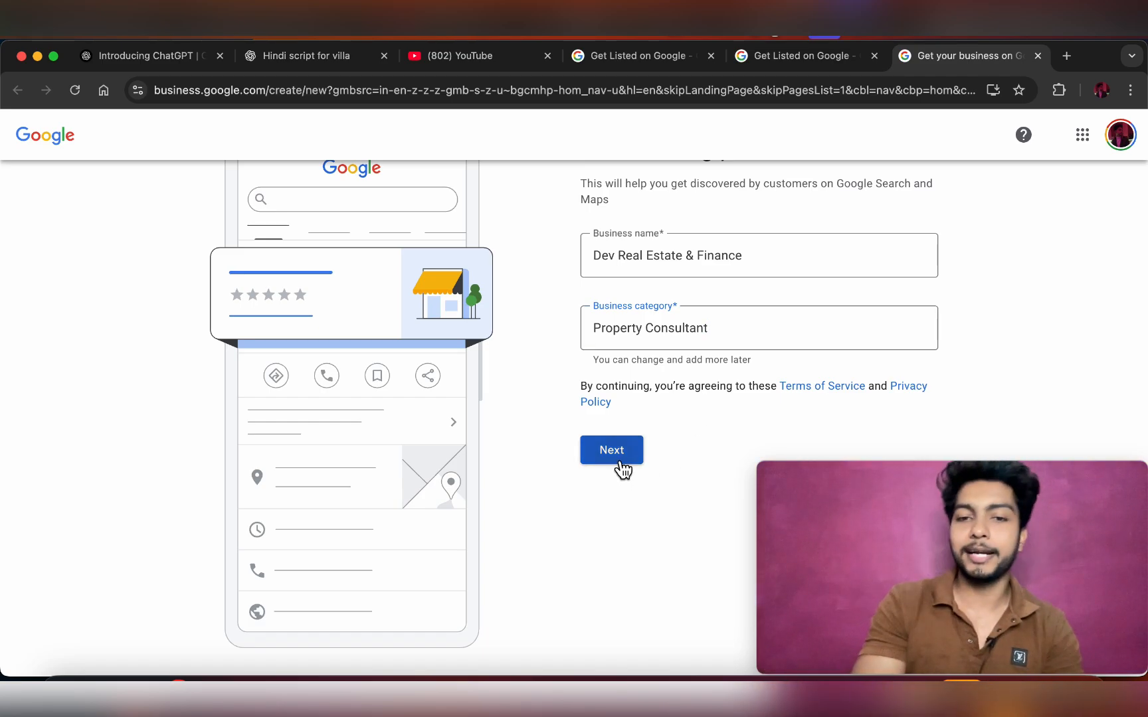
Answer Yes to adding a location that customers can visit
scroll(790, 402, down, 1)
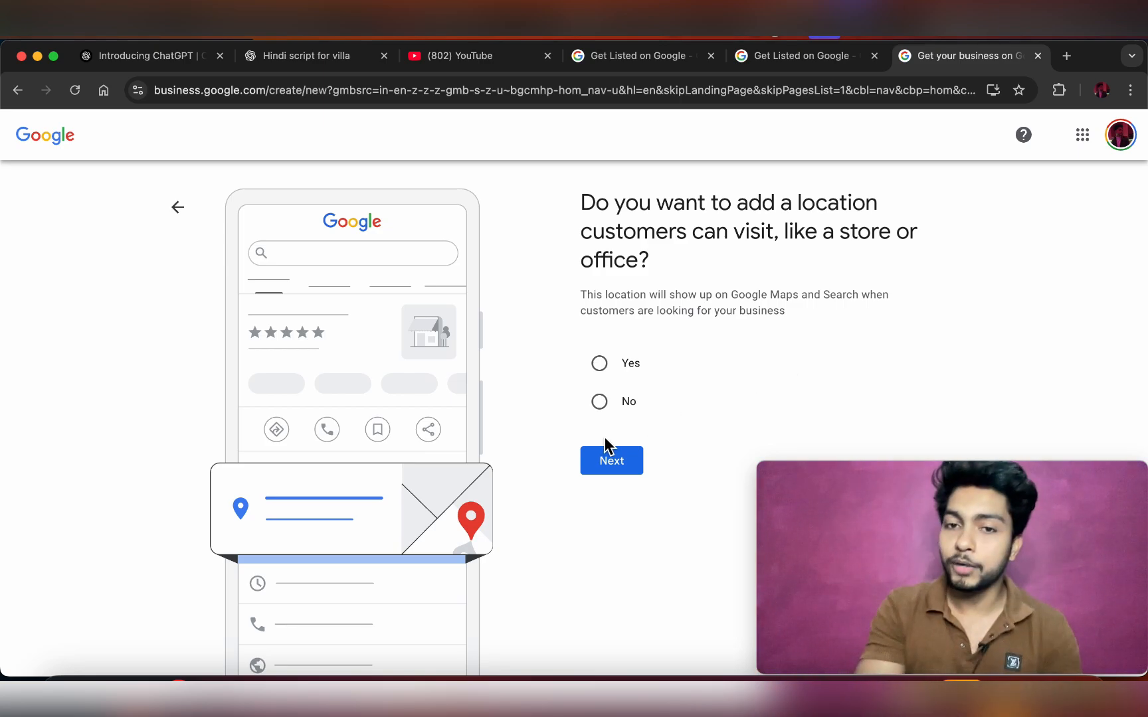
click(601, 371)
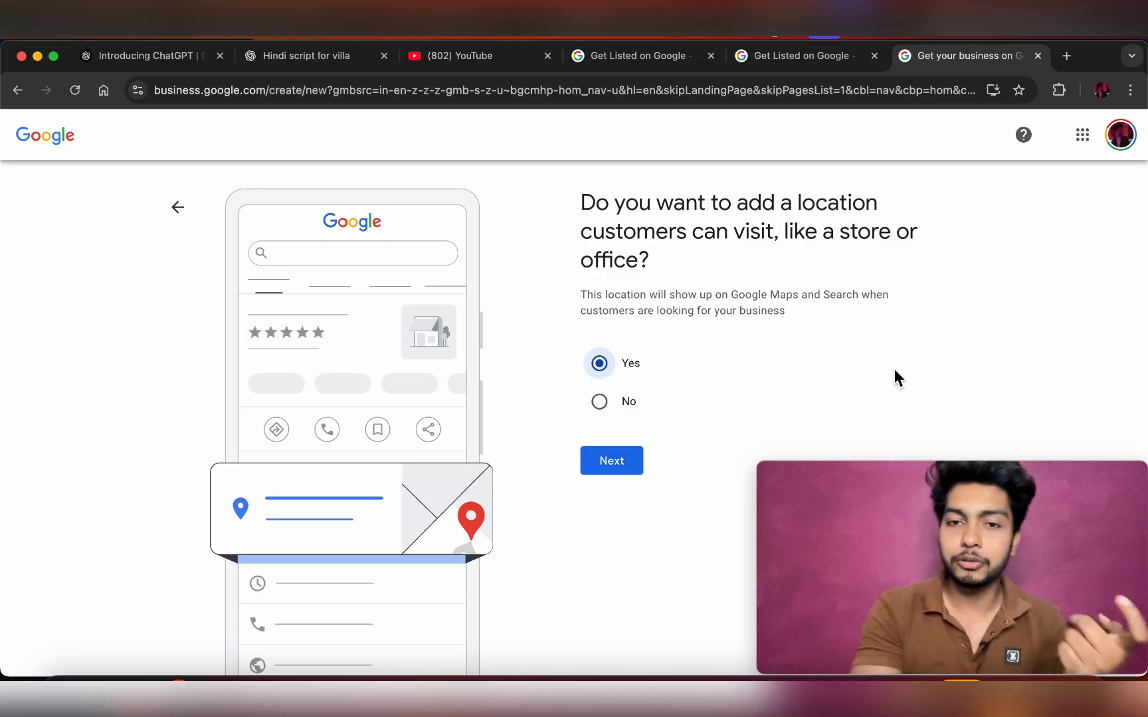
Continue to the business address form, where India is preset as the country
click(630, 459)
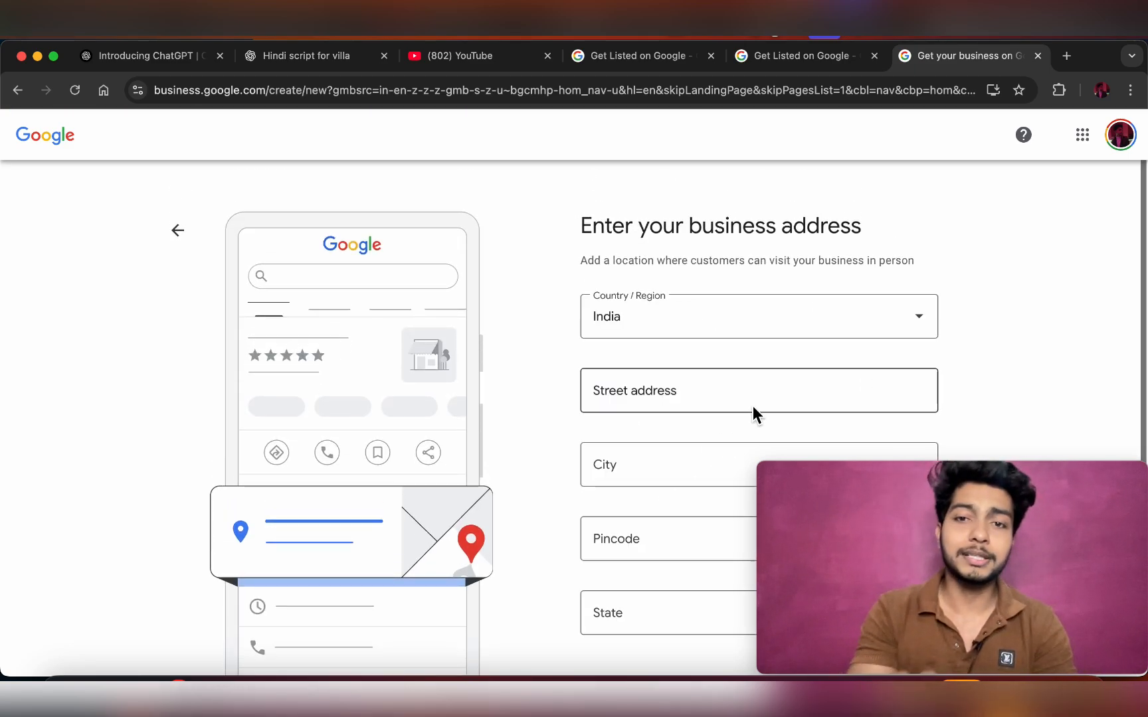
scroll(753, 406, down, 1)
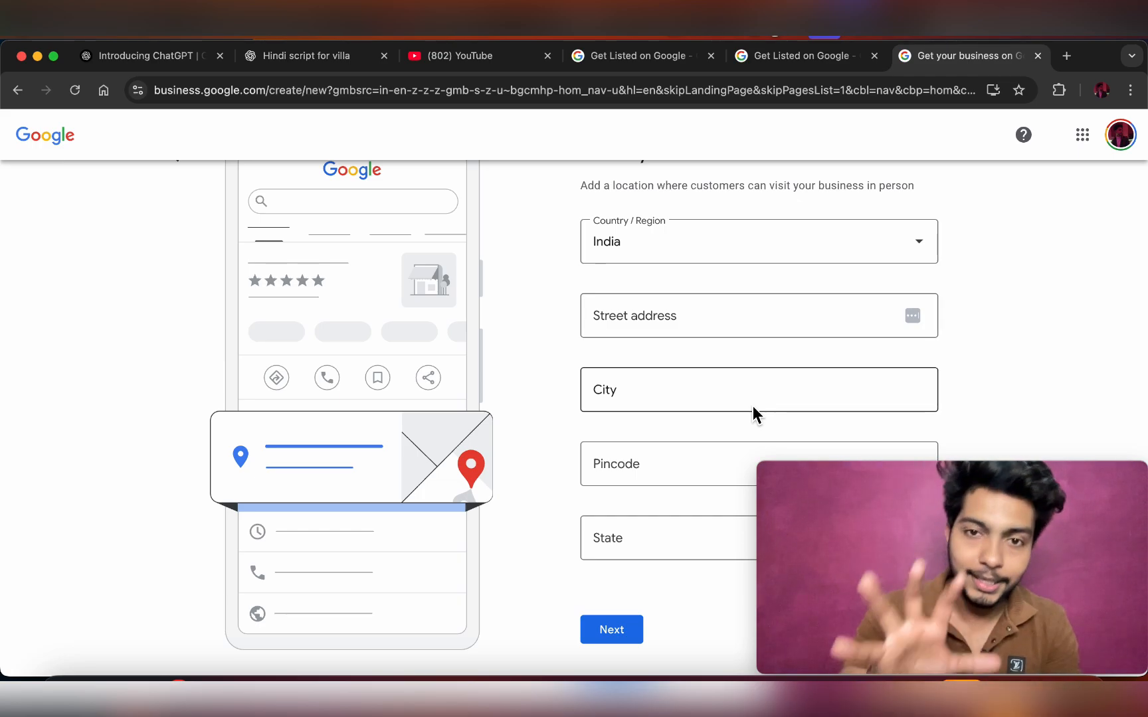
Select the street part of the address, '7th' through 'The Mall', in Apple Notes
click(641, 322)
key(ctrl+Right)
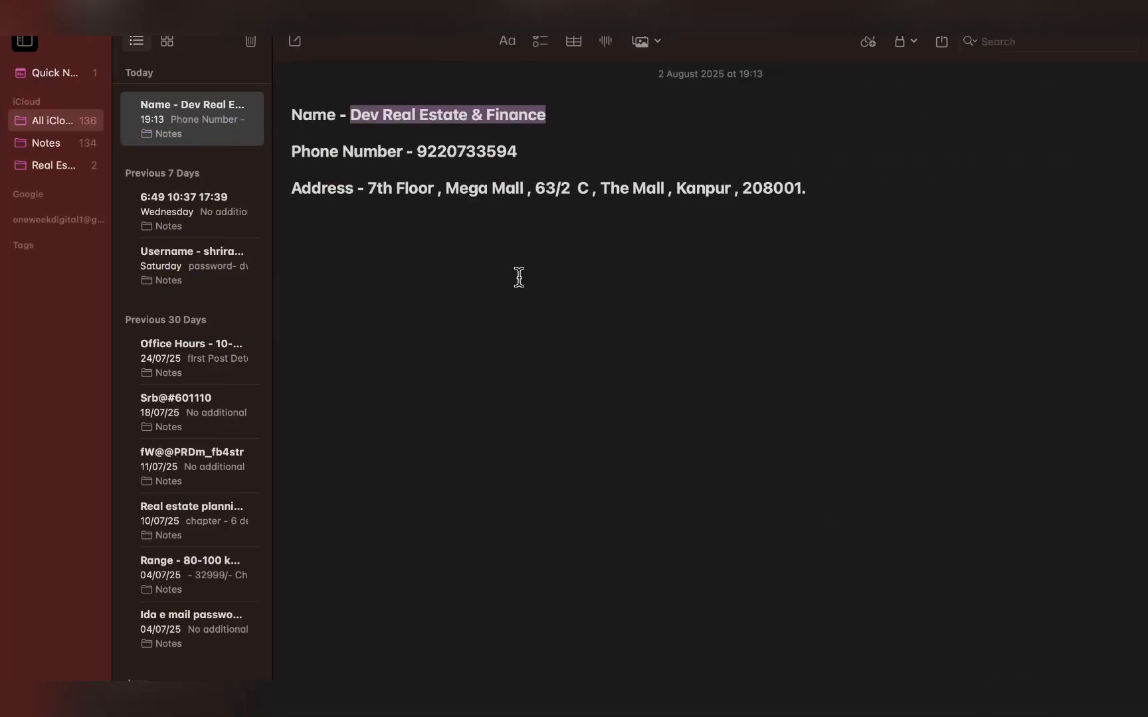
drag(367, 196, 587, 198)
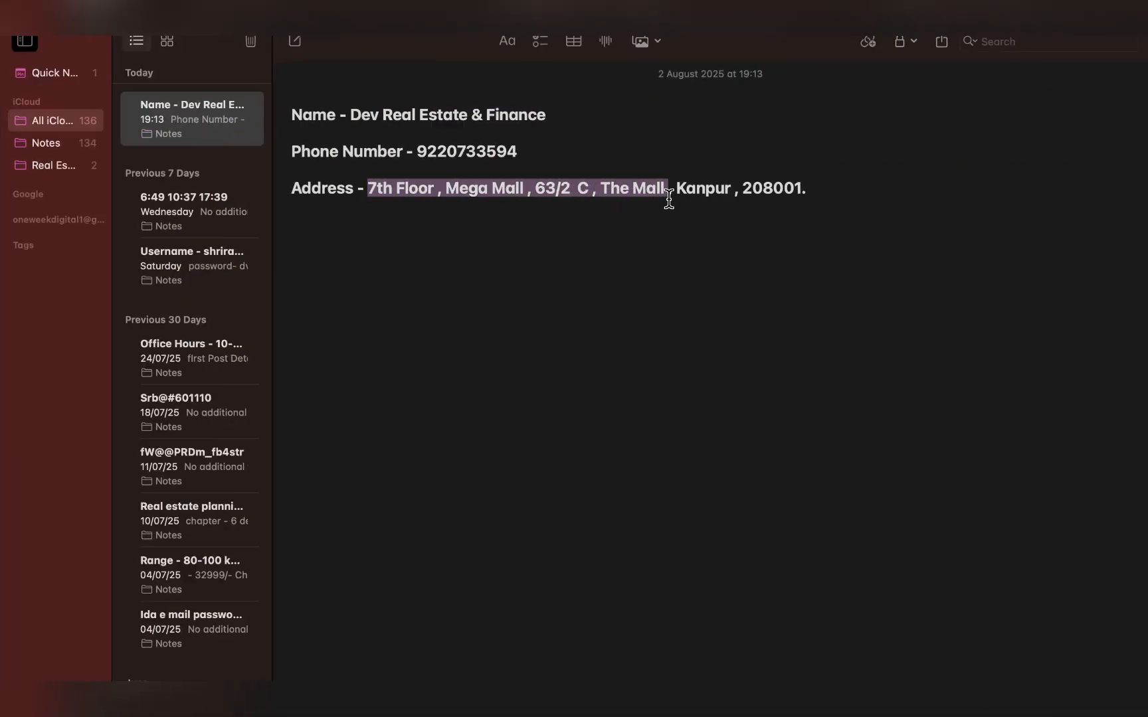
Paste the street into Street address and fill the city from autofill
mouse_move(962, 706)
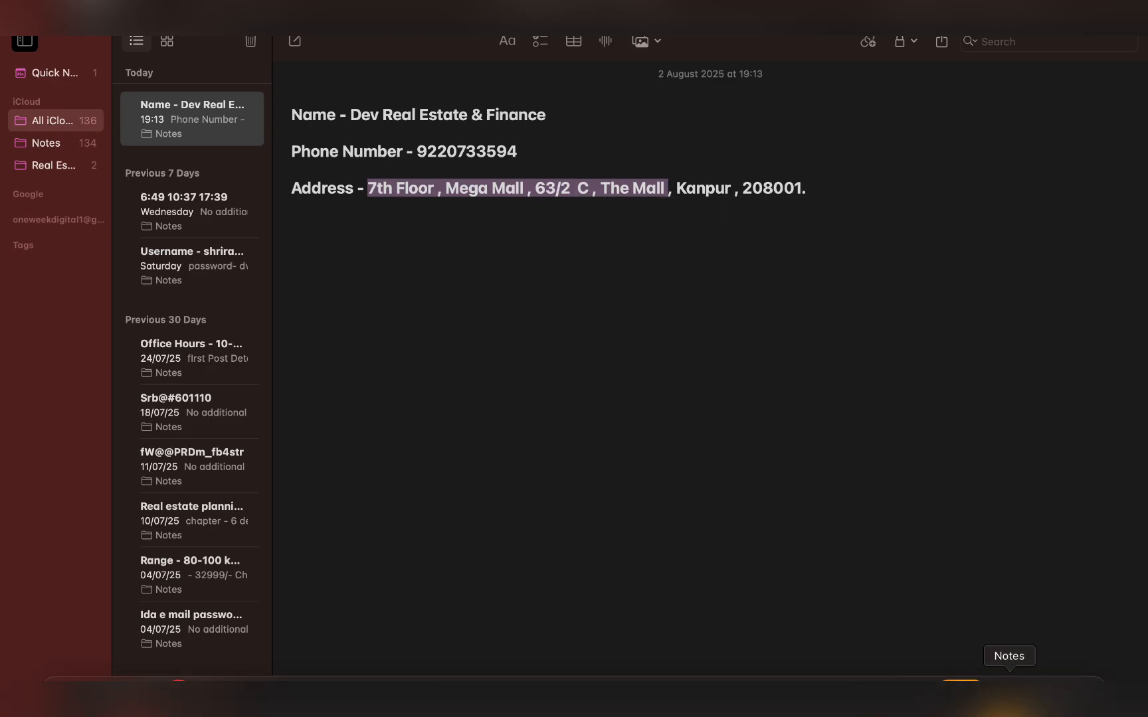
key(ctrl+Left)
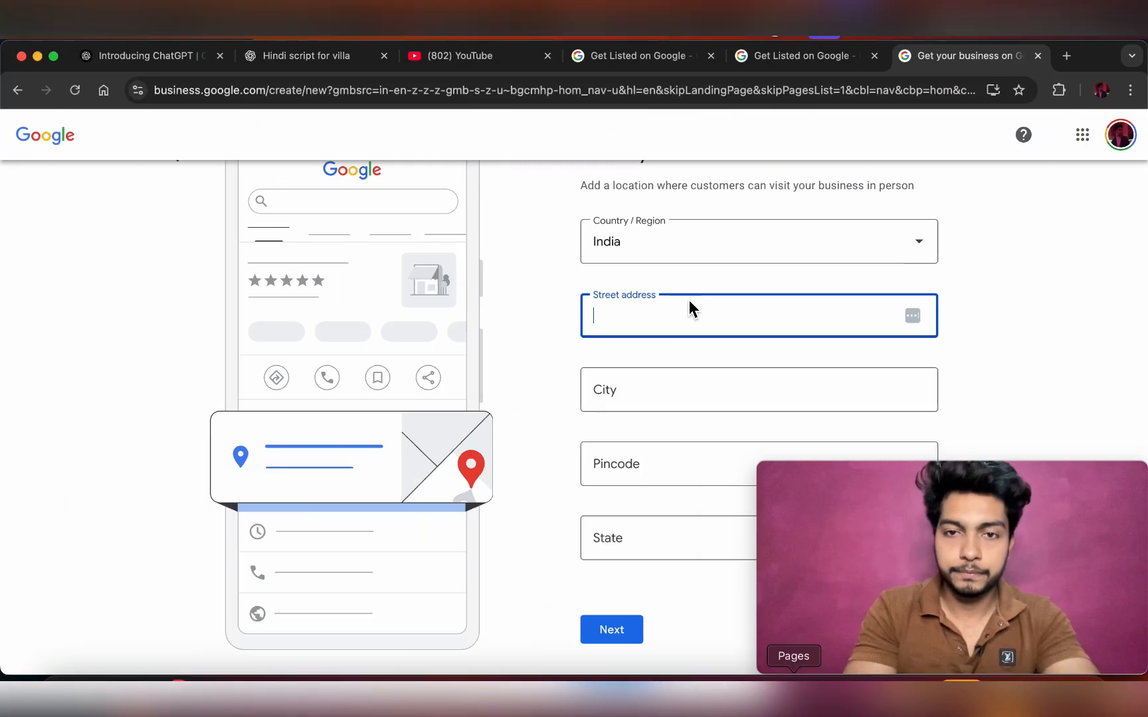
click(674, 324)
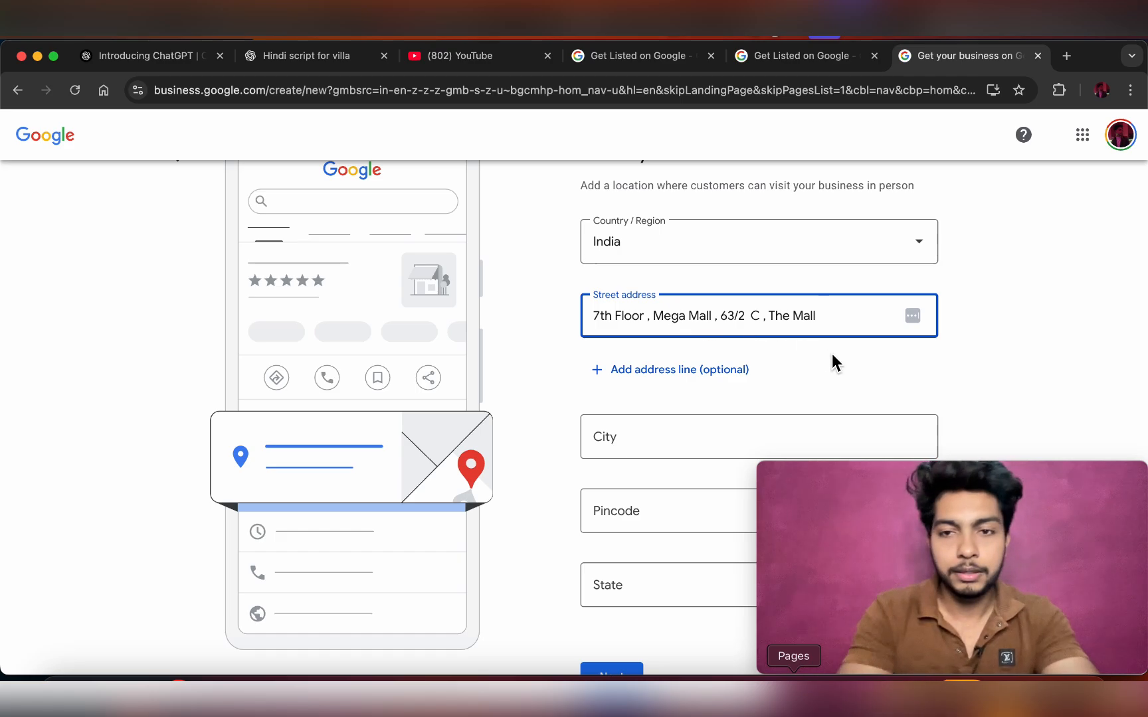
click(621, 436)
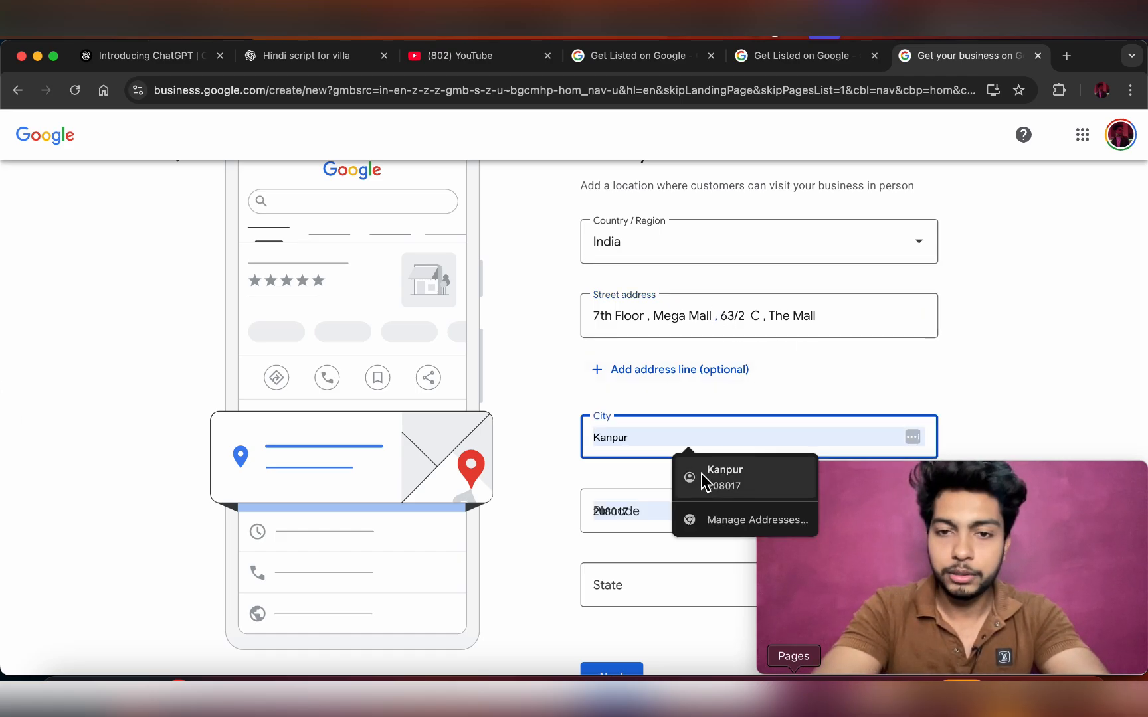
click(700, 474)
Check the pin code in the notes and correct its ending to '01'
scroll(687, 473, down, 2)
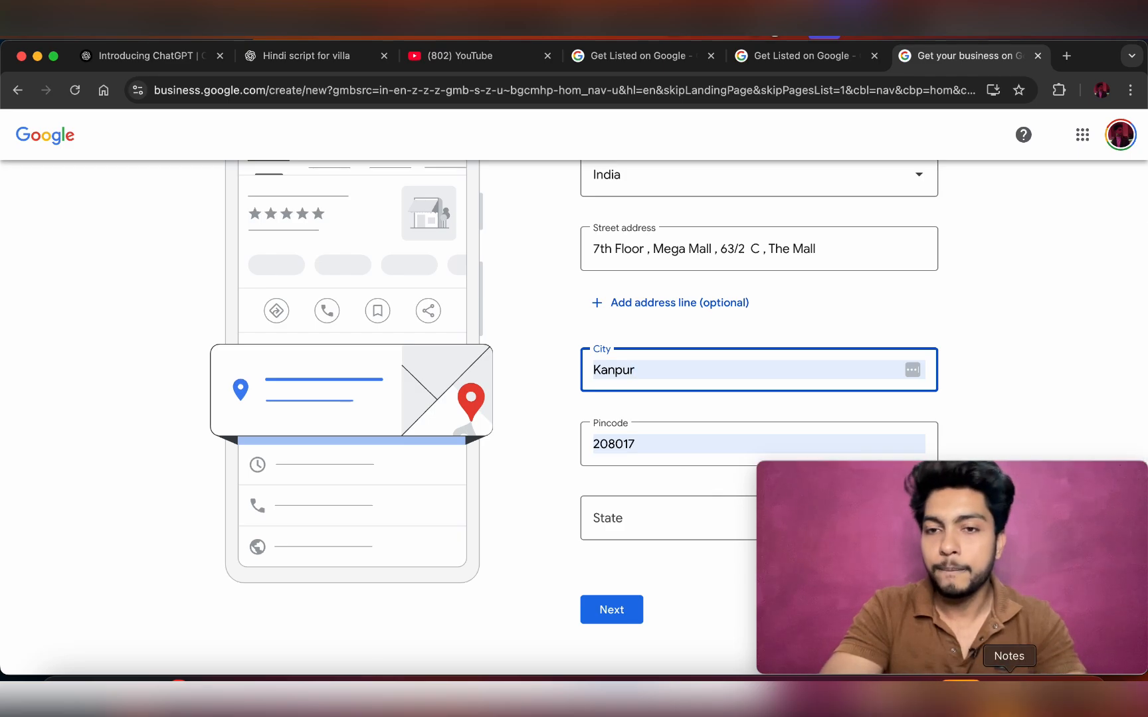
click(1010, 694)
click(801, 230)
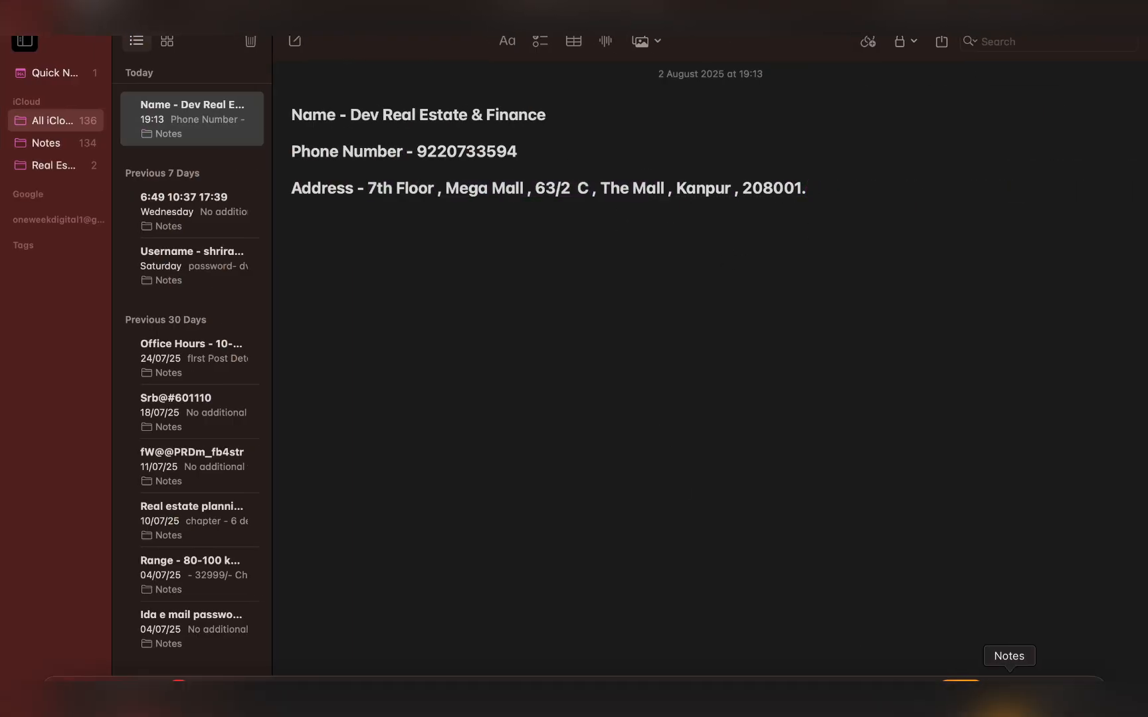
click(913, 696)
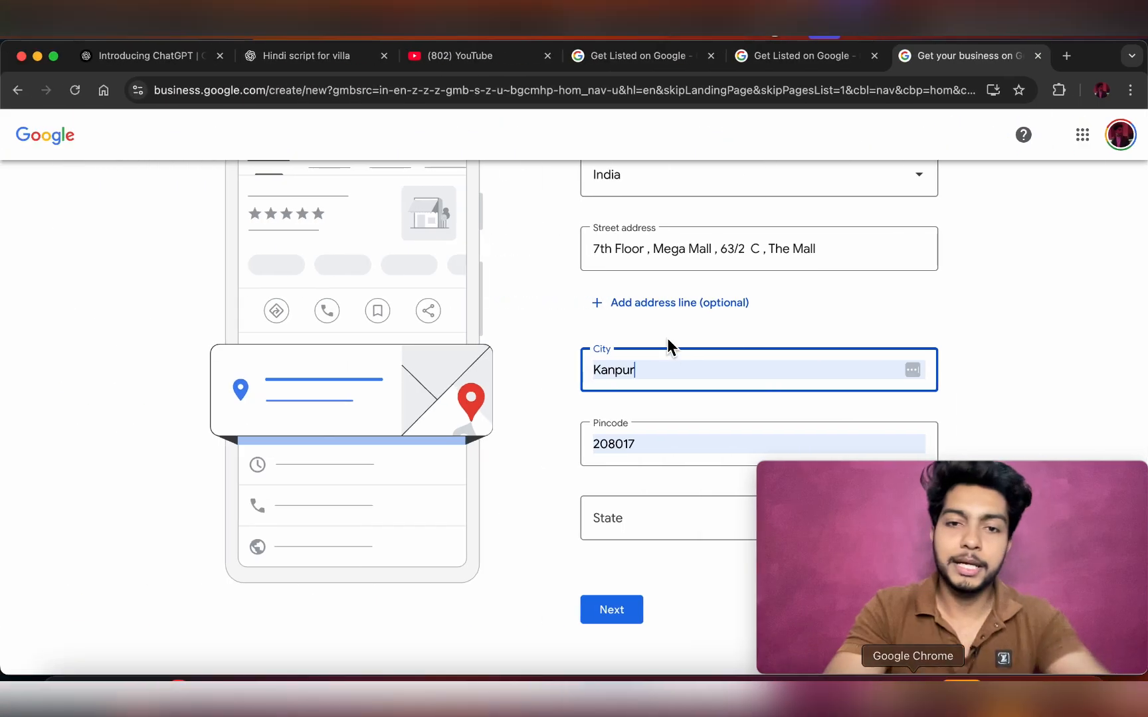
click(659, 453)
key(BackSpace)
key(BackSpace)
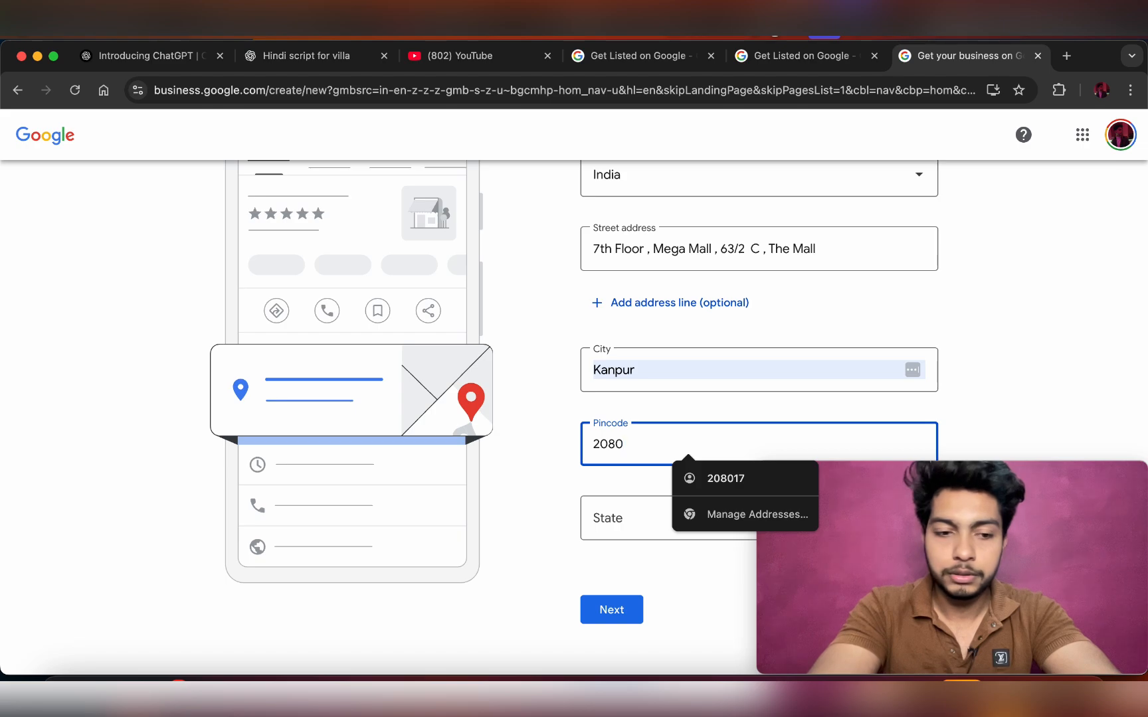
text(01)
Set the state to Uttar Pradesh and submit the address
click(661, 546)
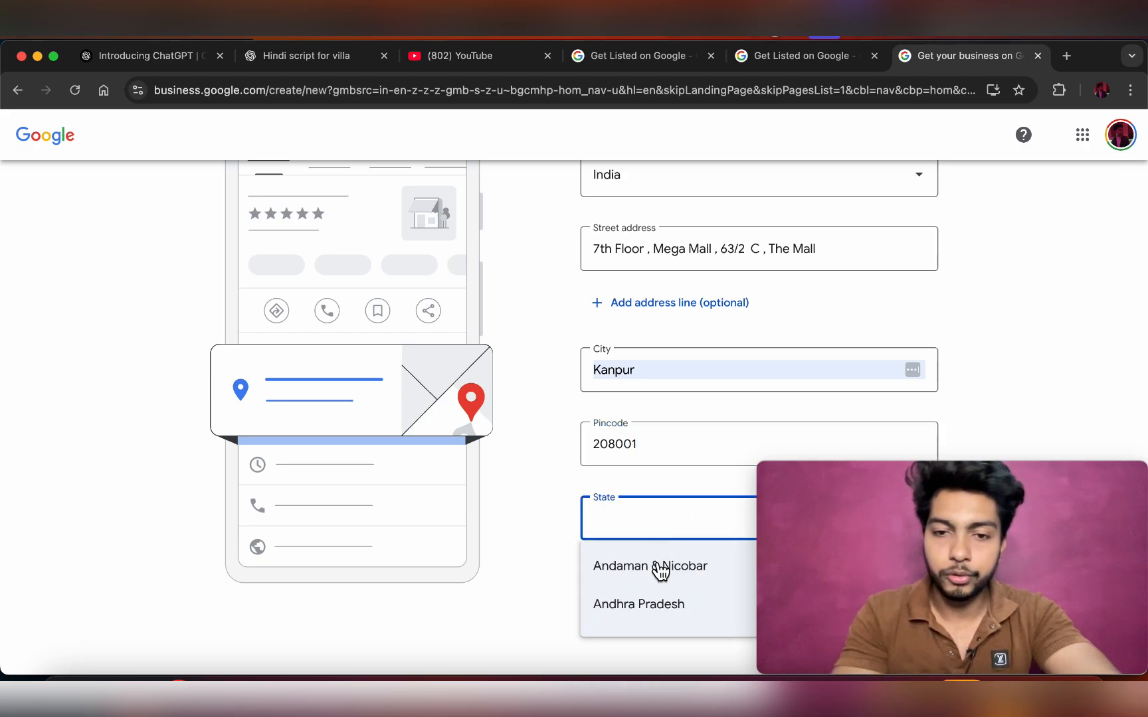
scroll(650, 620, down, 10)
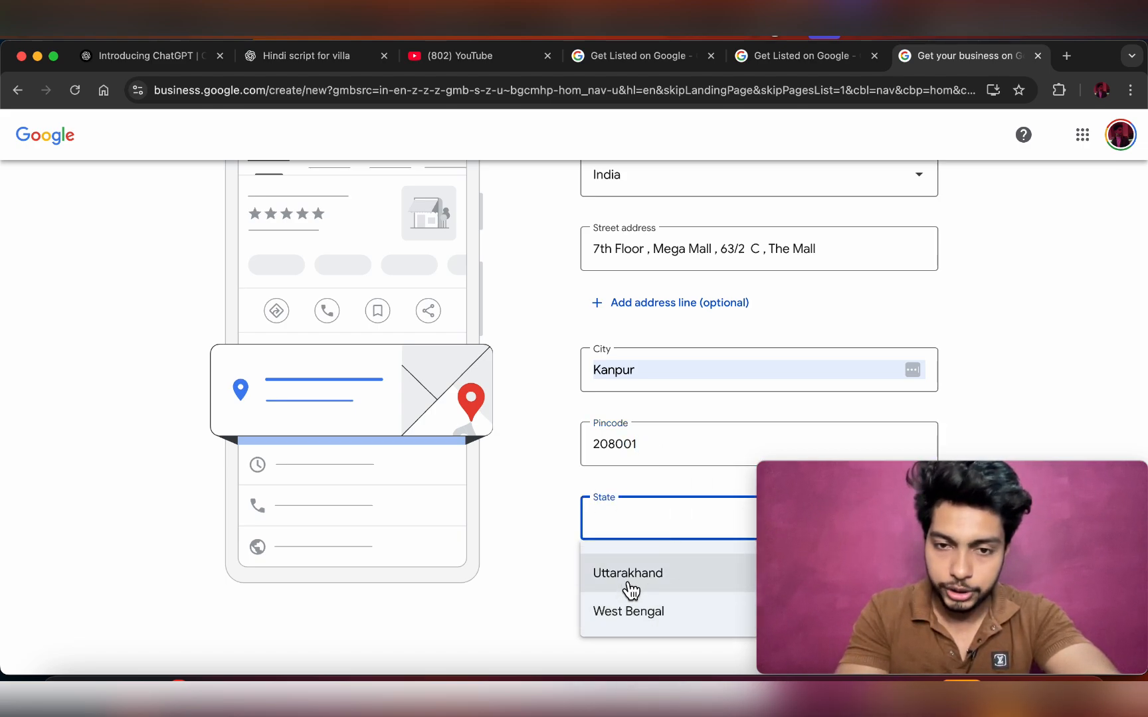
scroll(628, 591, up, 1)
click(630, 600)
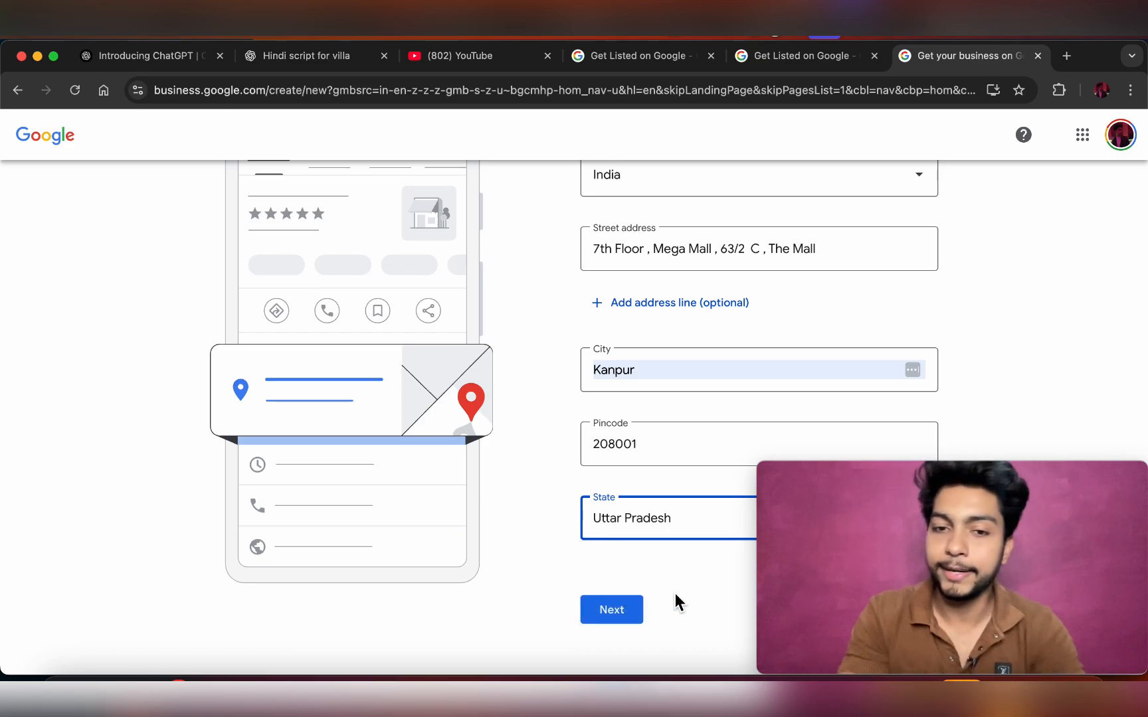
scroll(651, 538, up, 2)
scroll(704, 502, down, 2)
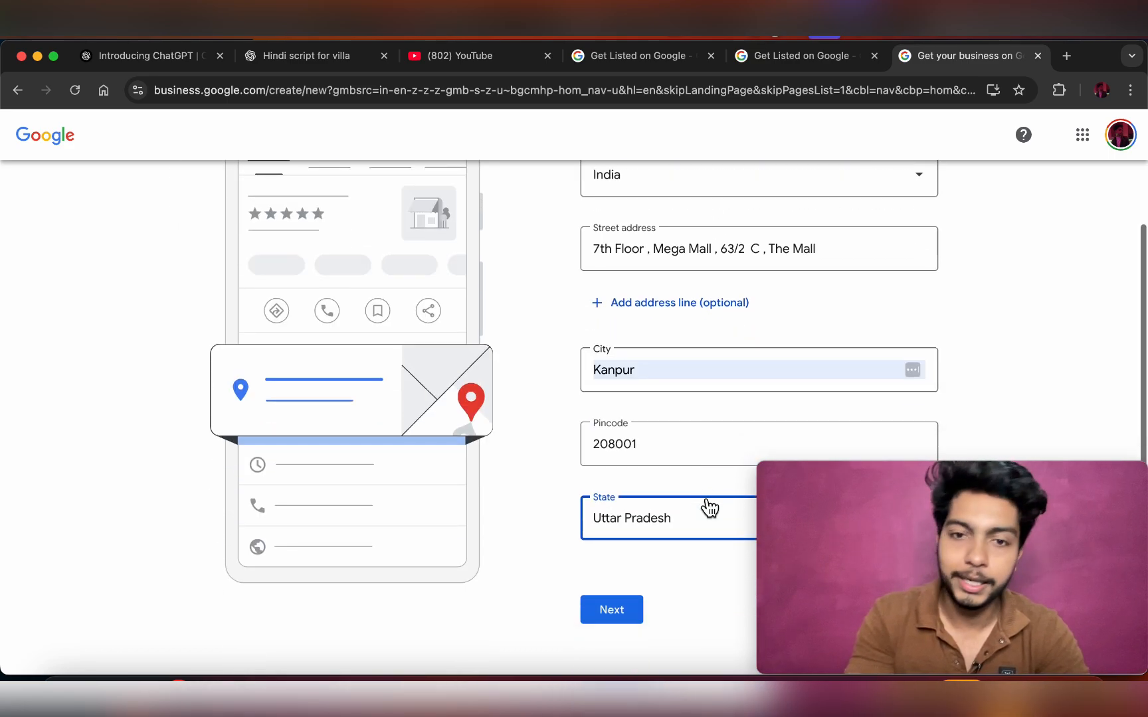
click(611, 611)
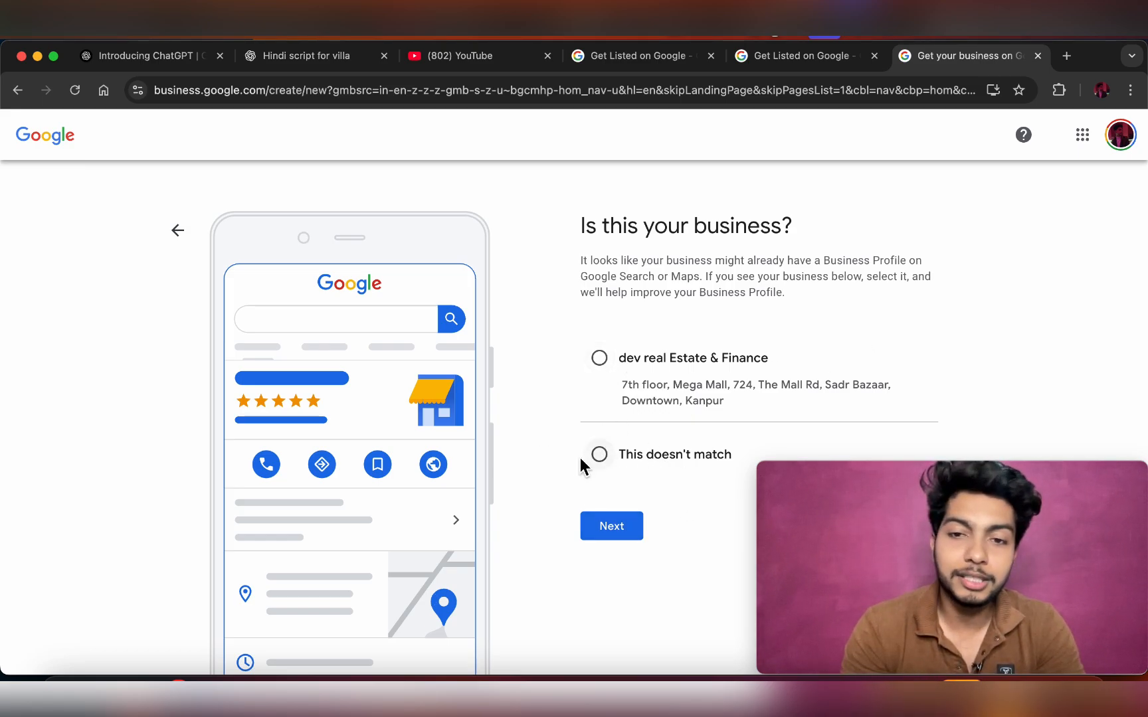
Mark the suggested existing listing as 'This doesn't match' and continue
click(600, 463)
click(612, 528)
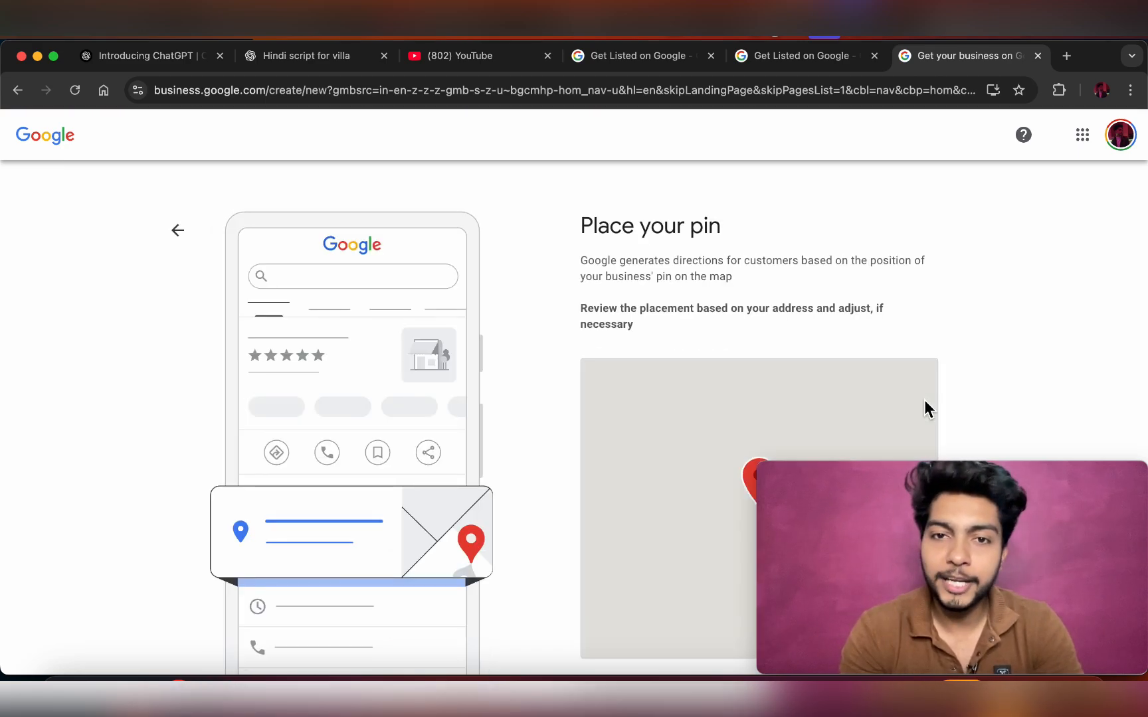
Zoom and pan the map to look over the pin's initial location
scroll(925, 409, down, 3)
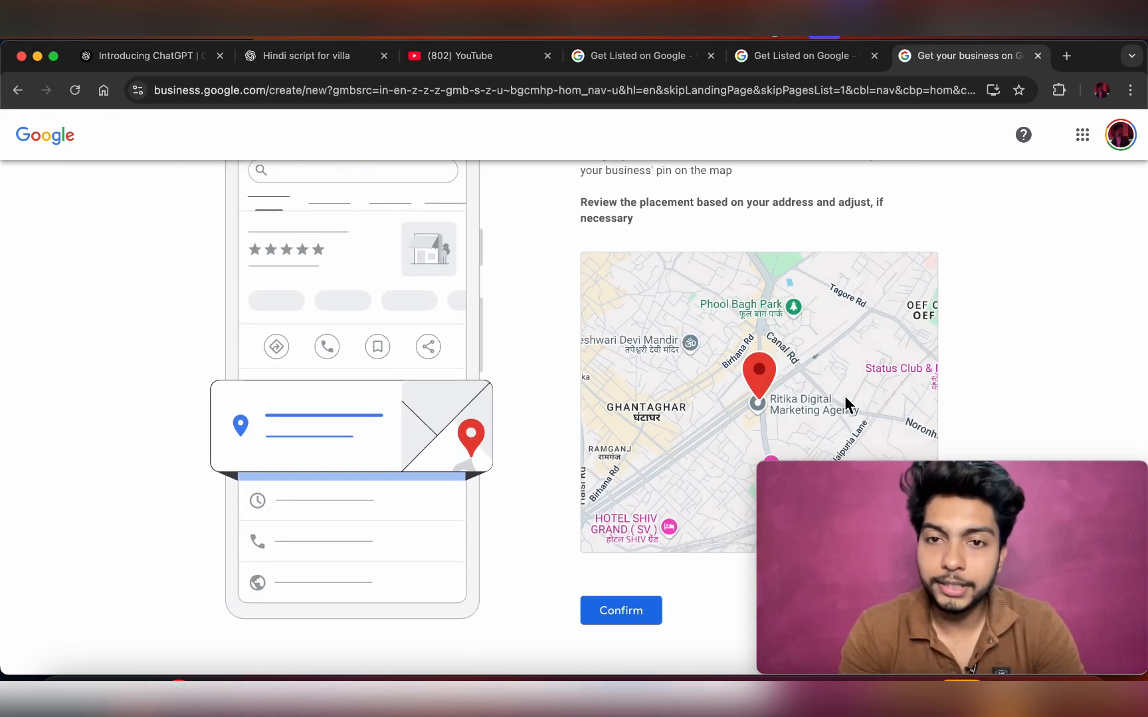
scroll(1010, 335, up, 1)
scroll(1010, 332, down, 1)
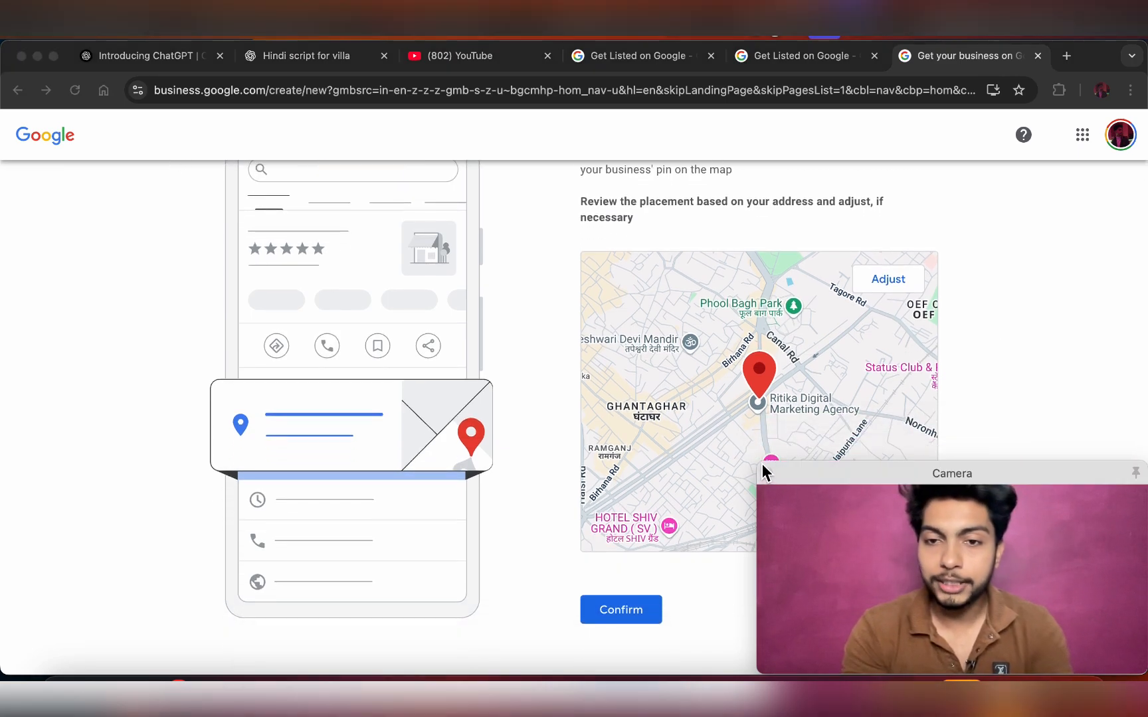
drag(763, 464, 849, 532)
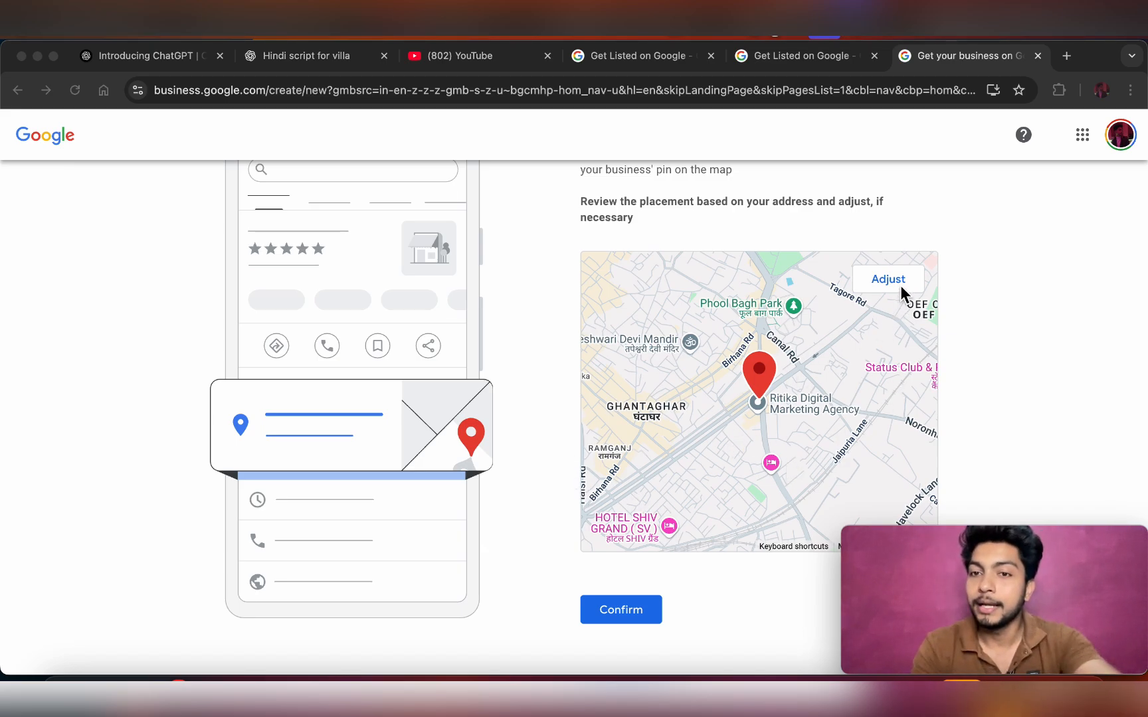
Reposition the business pin near Mega Mall by Express Rd and confirm the location
click(881, 289)
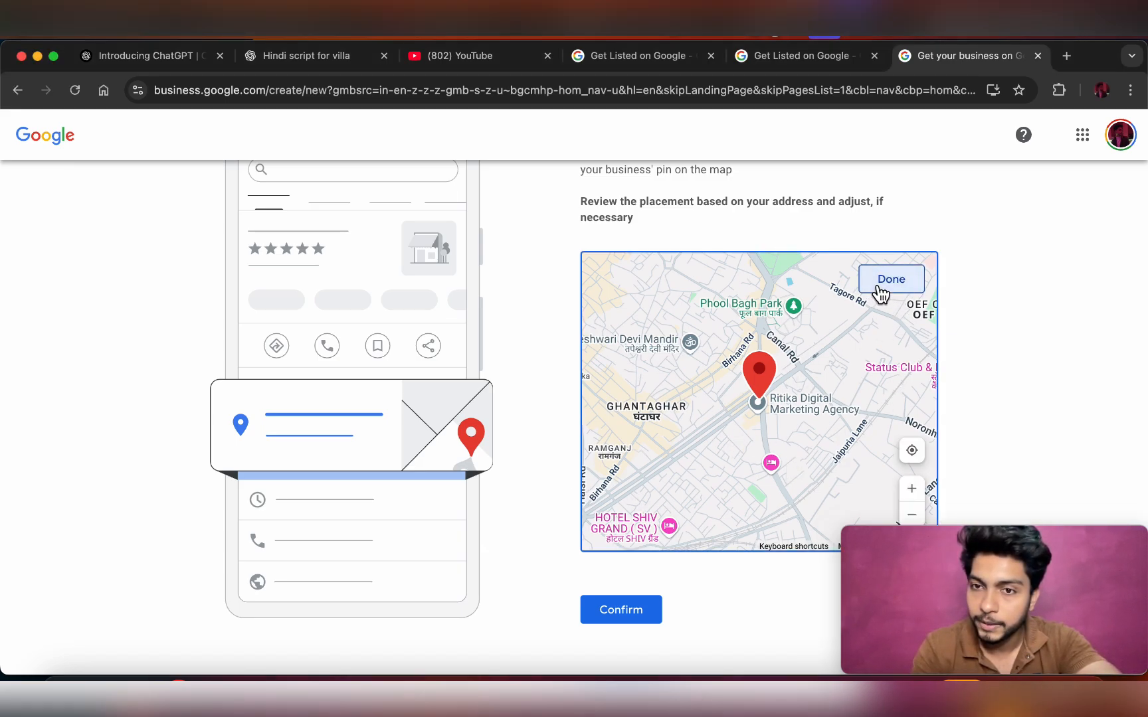
scroll(807, 352, up, 2)
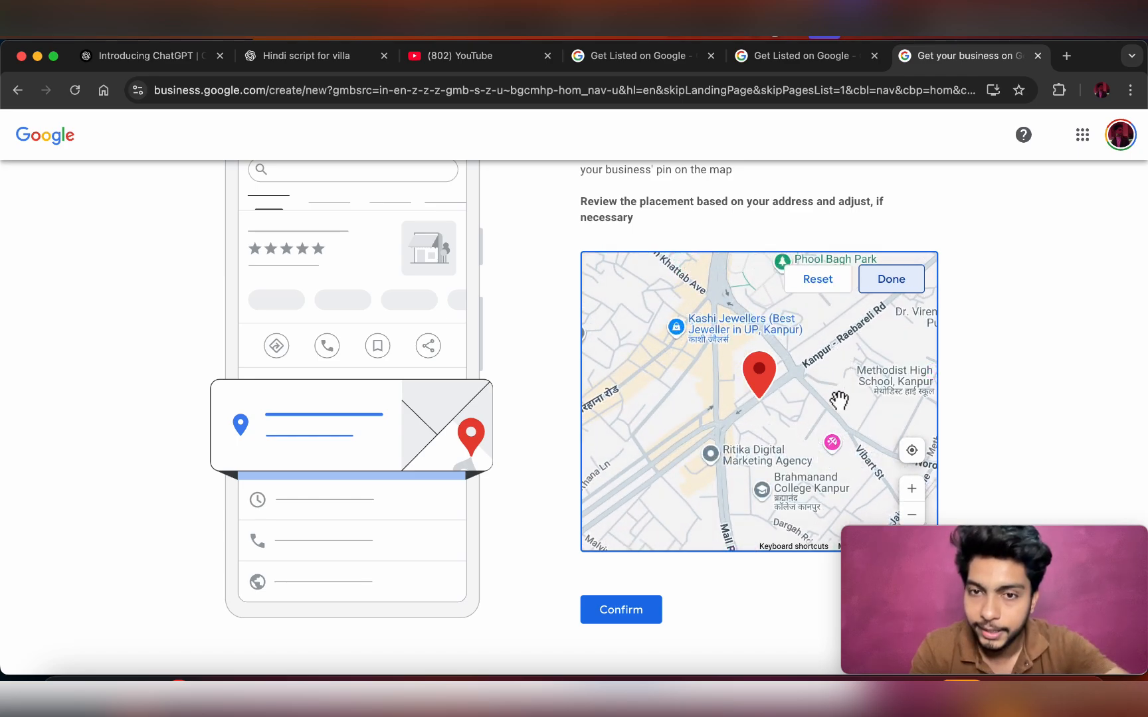
drag(838, 397, 870, 361)
scroll(843, 392, up, 3)
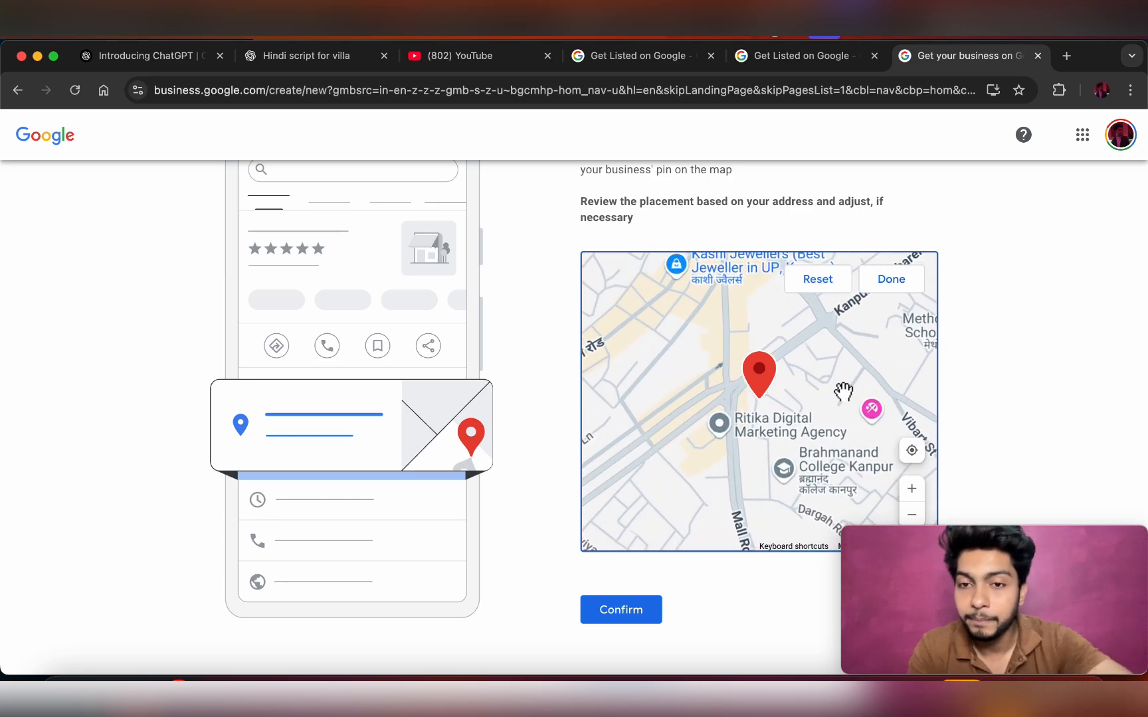
drag(1002, 421, 1121, 429)
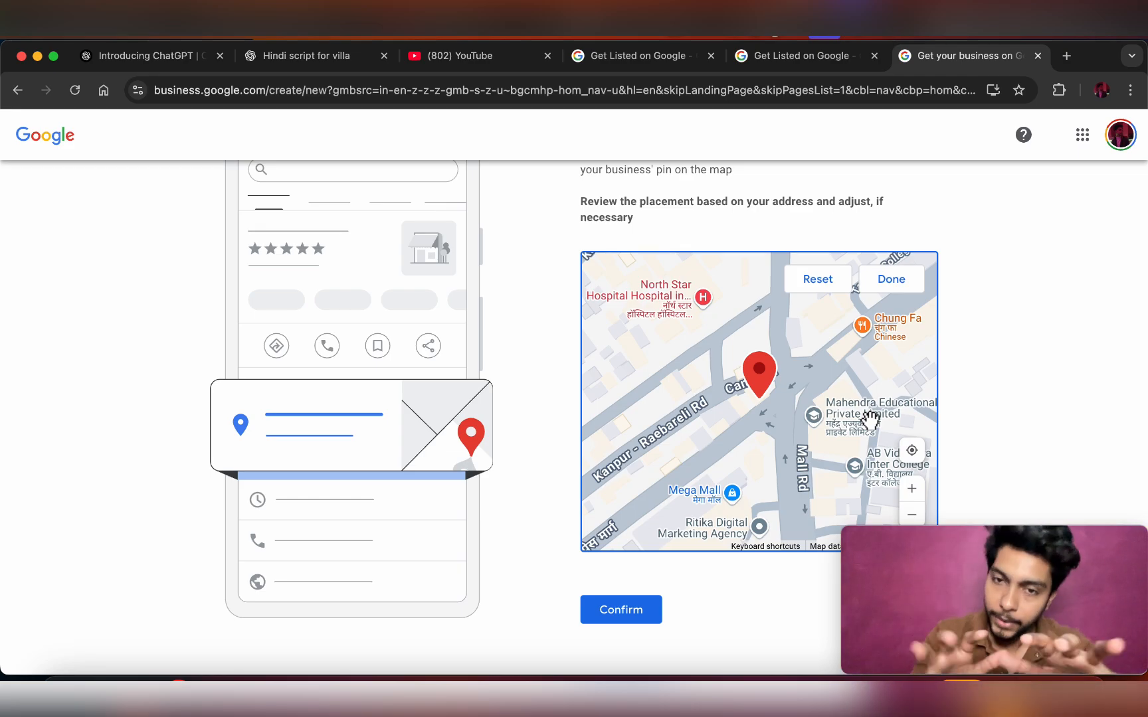
scroll(870, 419, up, 3)
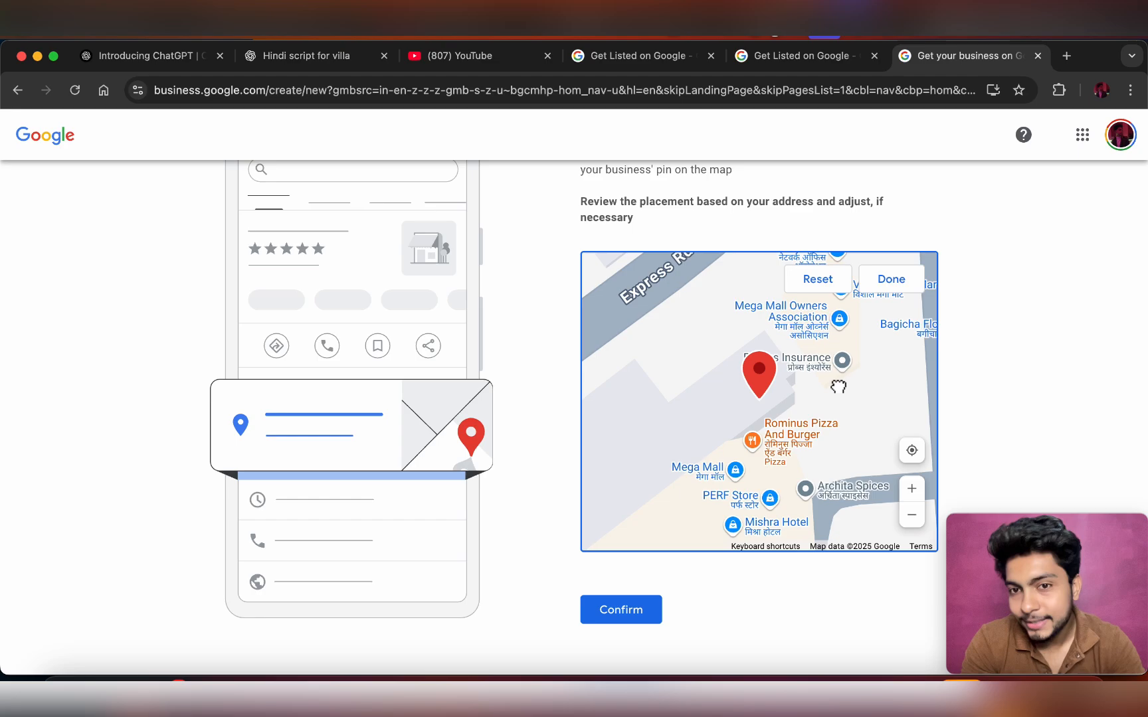
mouse_move(844, 386)
mouse_down()
mouse_move(819, 396)
mouse_move(853, 372)
mouse_move(821, 392)
mouse_move(831, 390)
mouse_up()
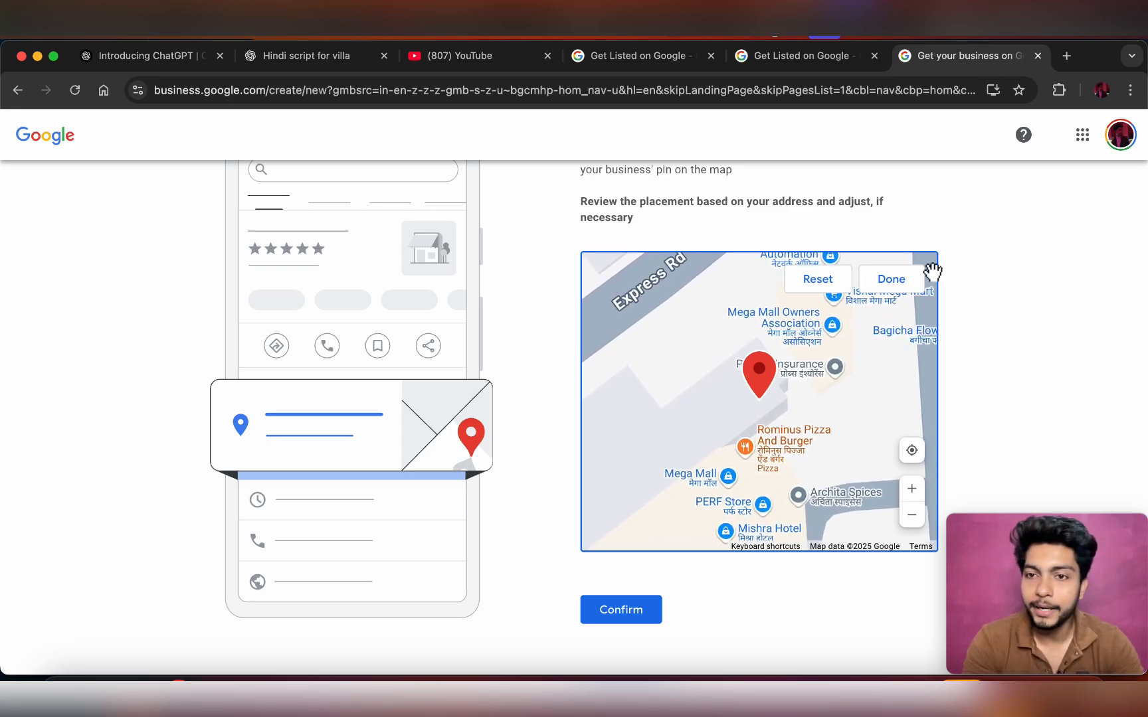
click(911, 290)
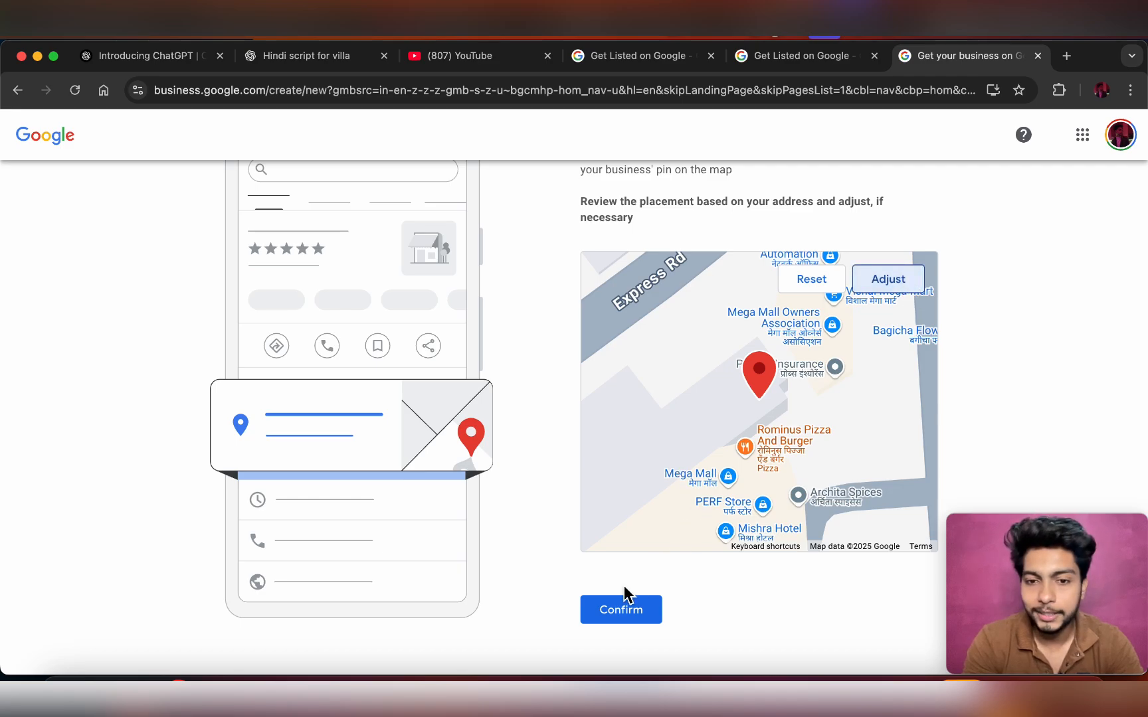
click(623, 609)
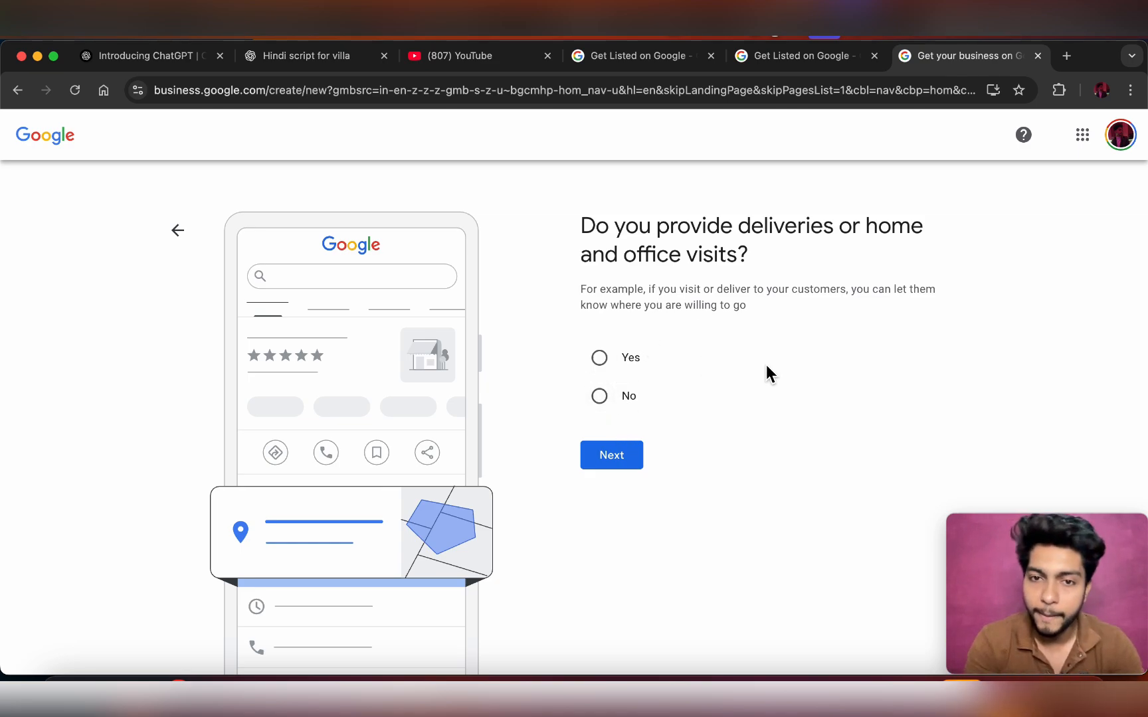
Answer No to offering deliveries or home and office visits, then proceed
click(602, 401)
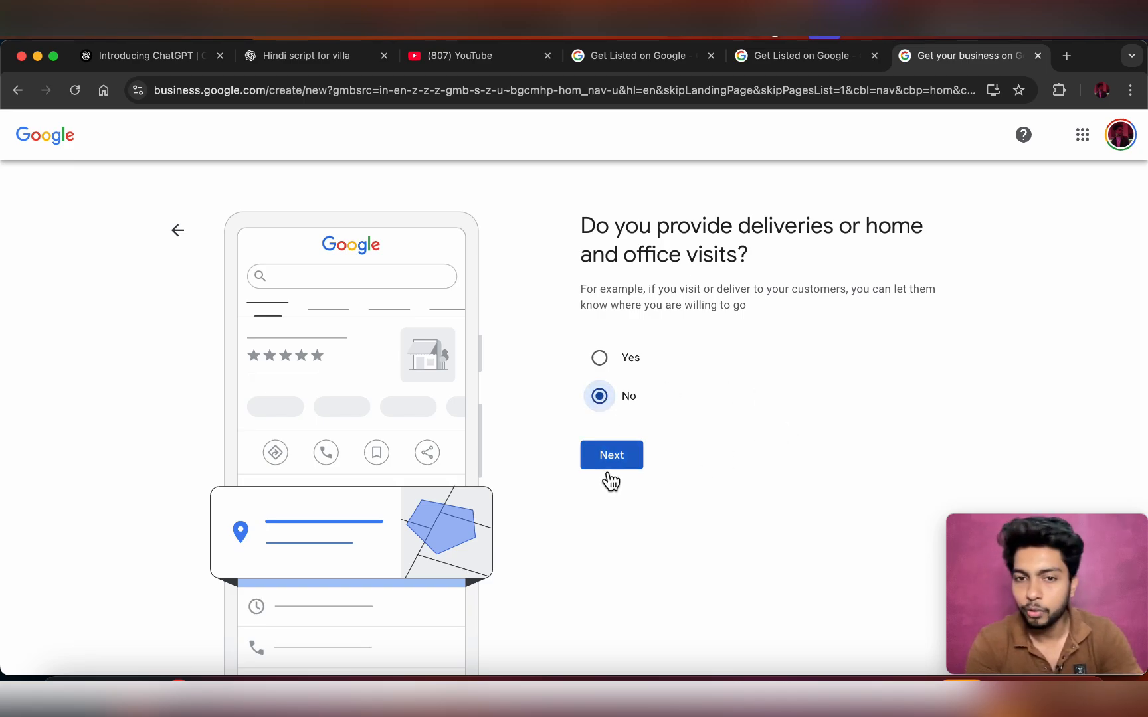
click(636, 456)
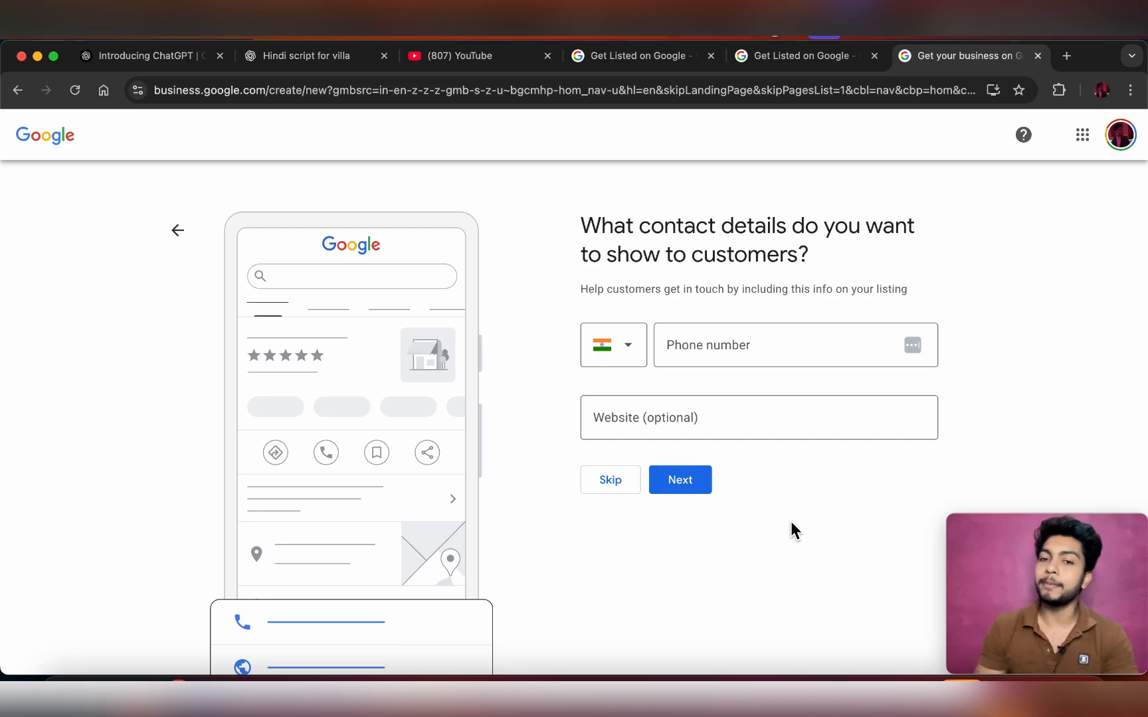
Copy the business phone number from Notes into the Phone number field and submit
click(692, 340)
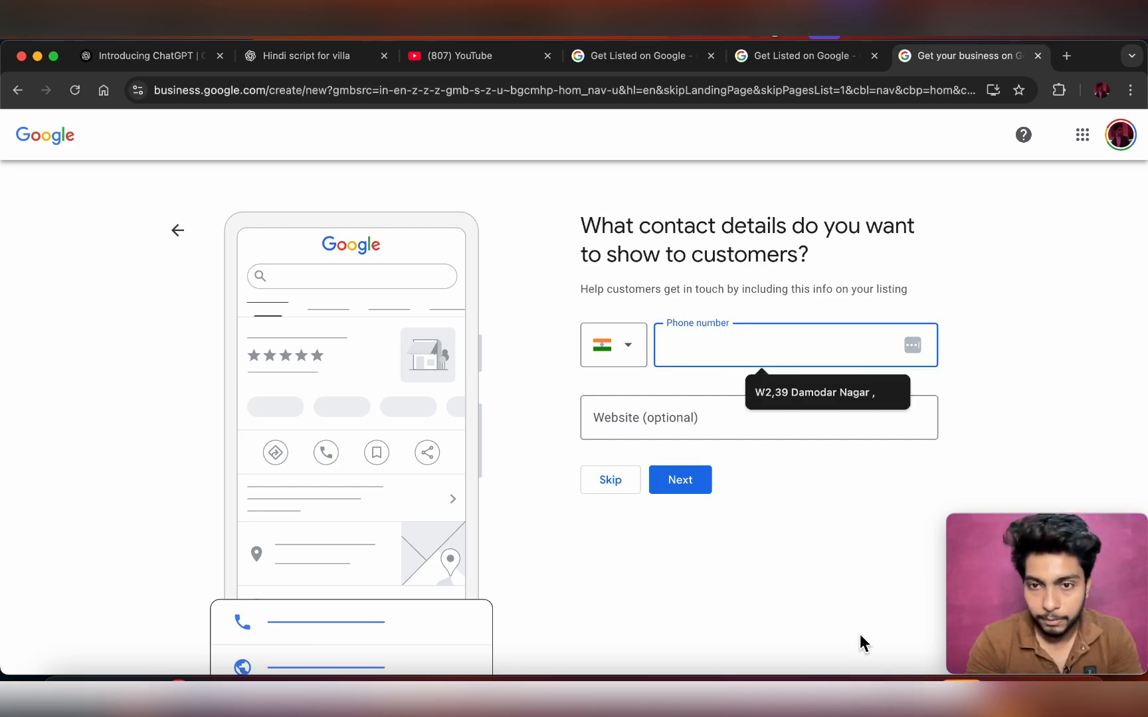
click(1007, 698)
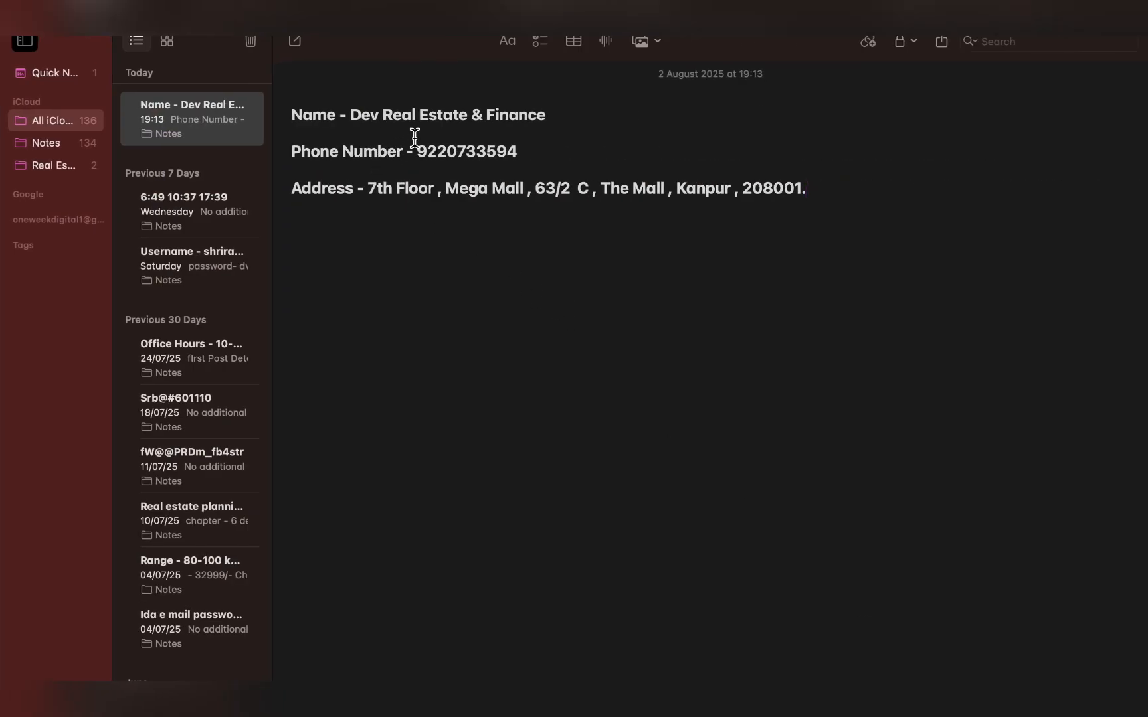
drag(417, 152, 526, 152)
key(cmd+c)
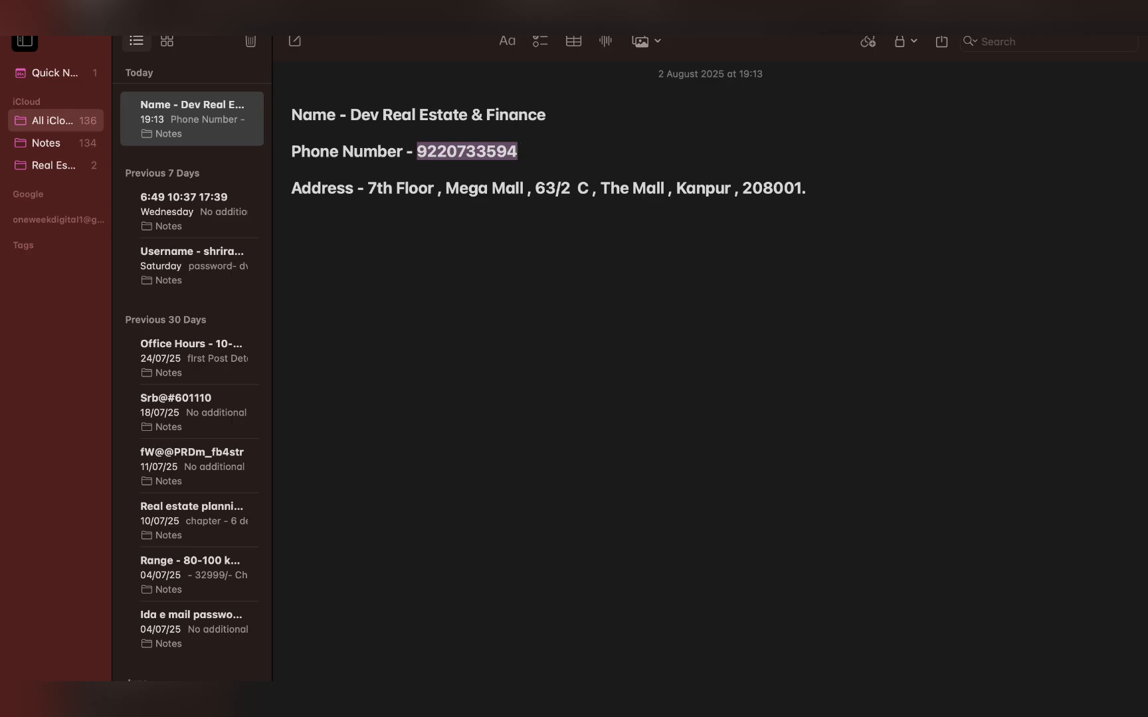
click(910, 697)
click(695, 346)
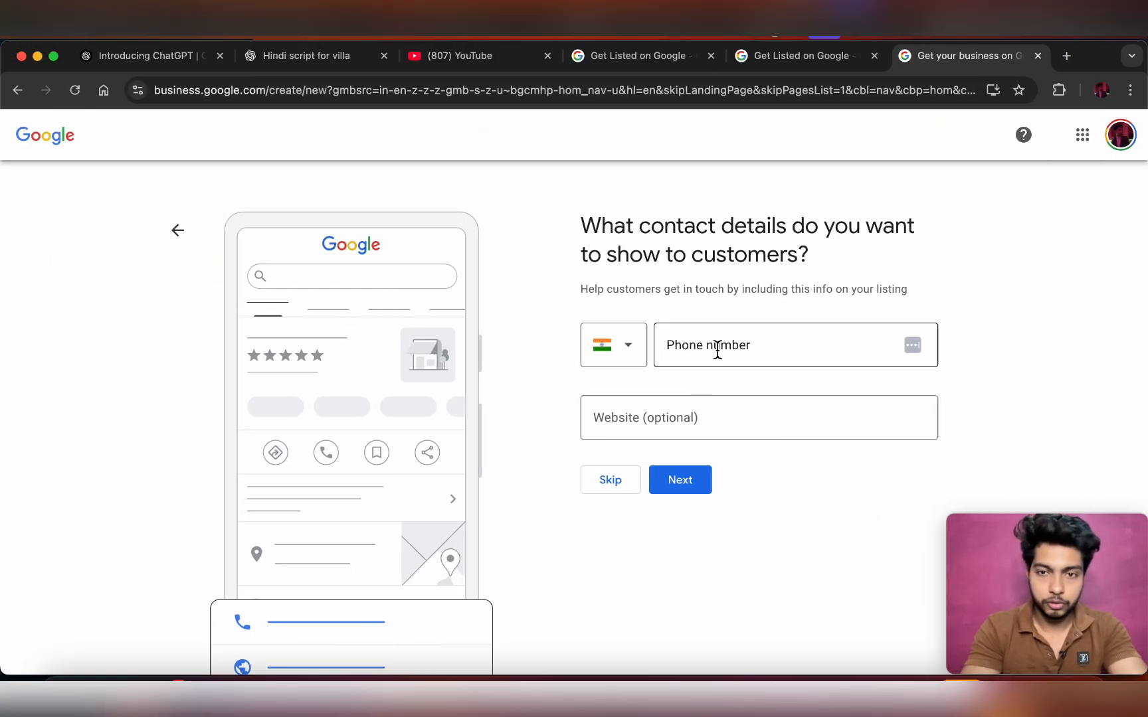
key(cmd+v)
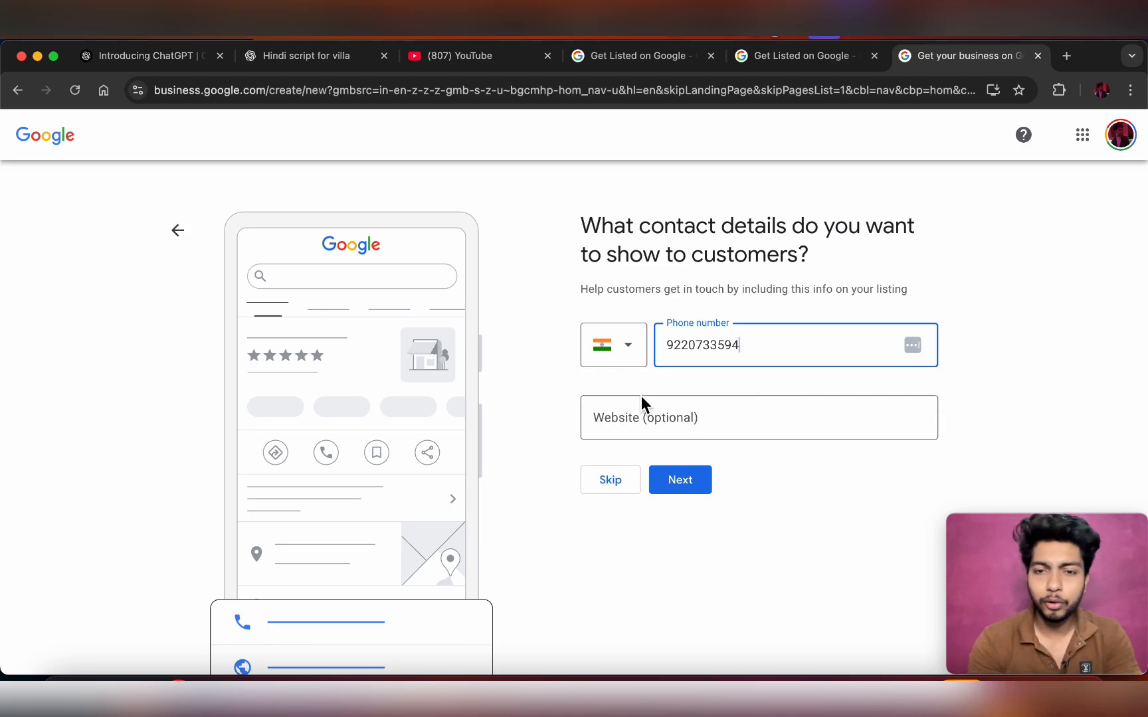
click(699, 484)
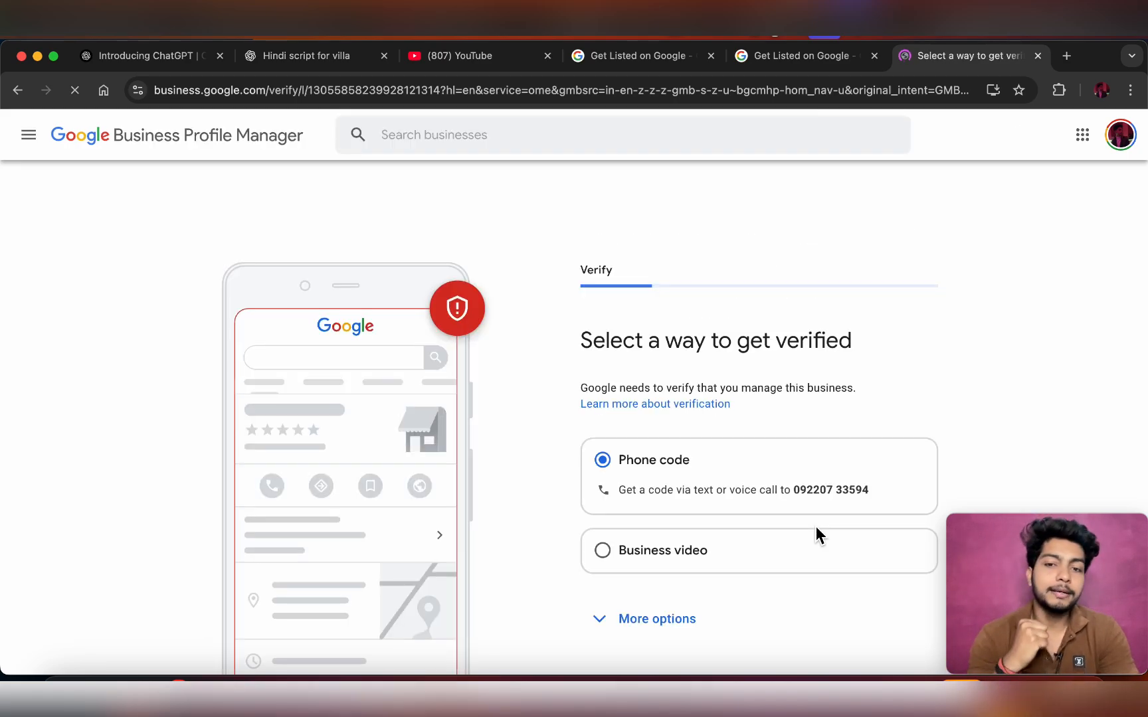
Keep Phone code as the verification method and proceed
scroll(816, 531, down, 2)
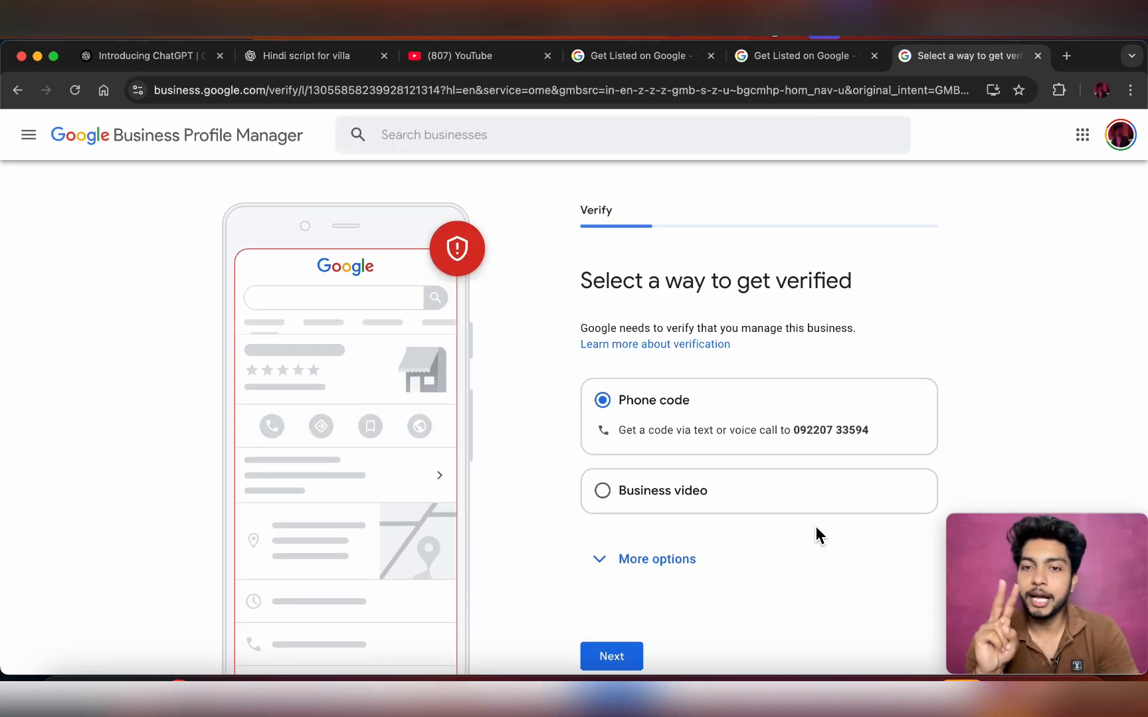
scroll(817, 529, down, 1)
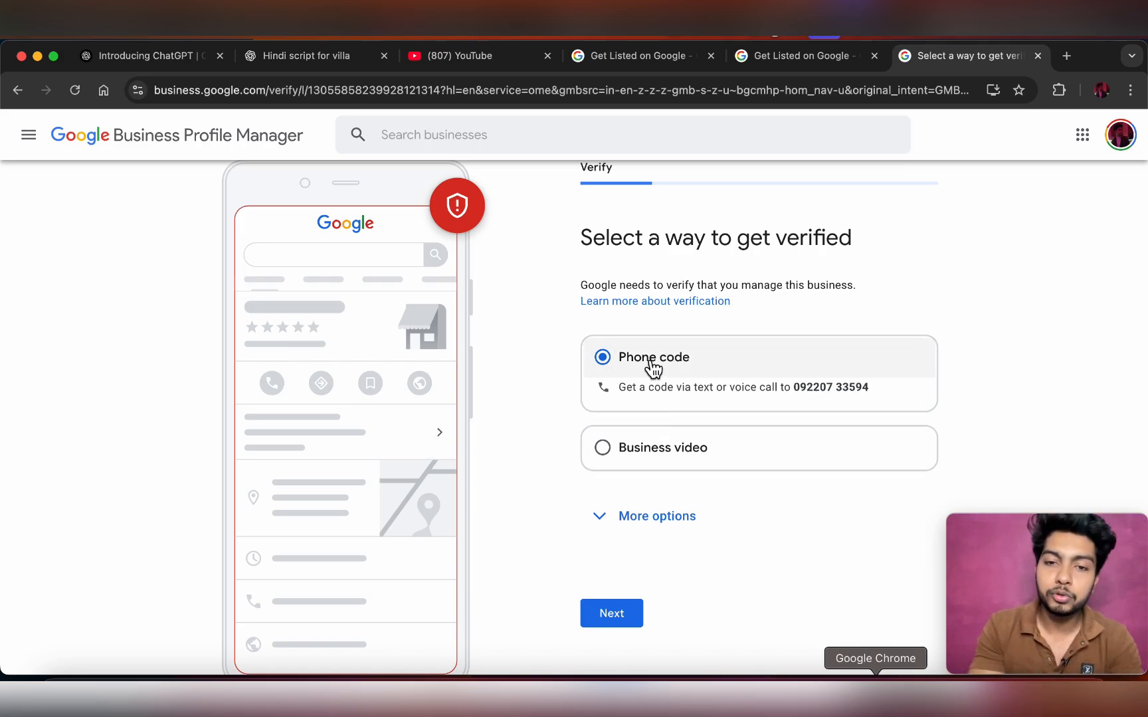
scroll(761, 538, down, 1)
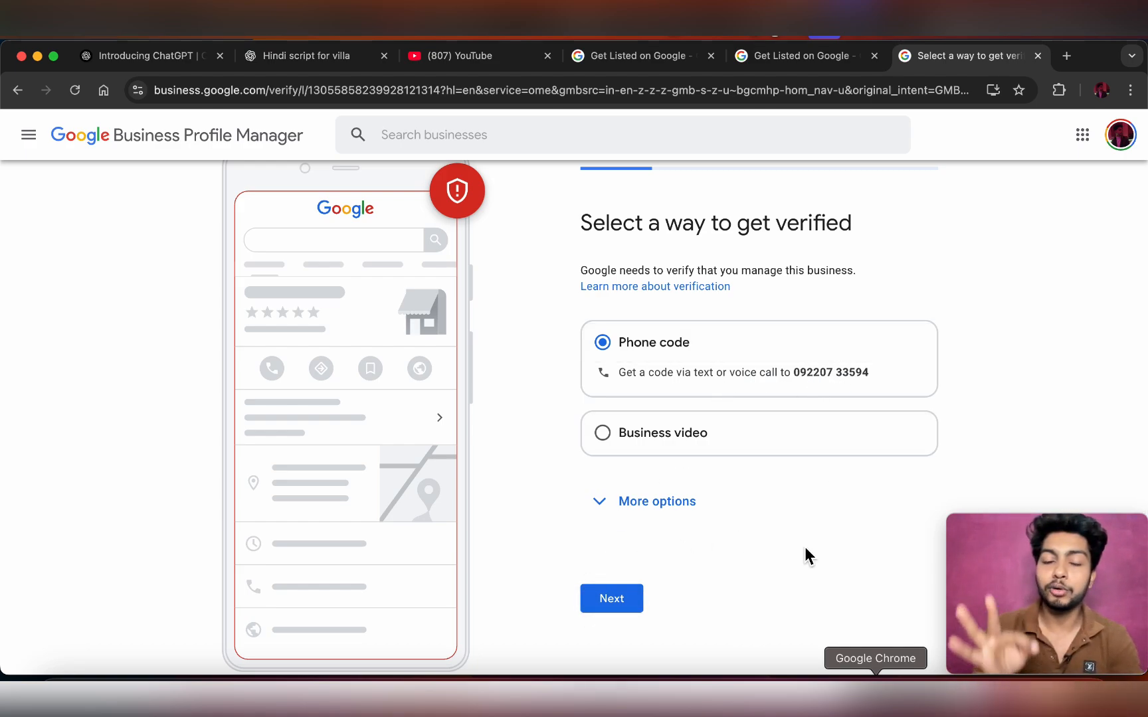
click(632, 605)
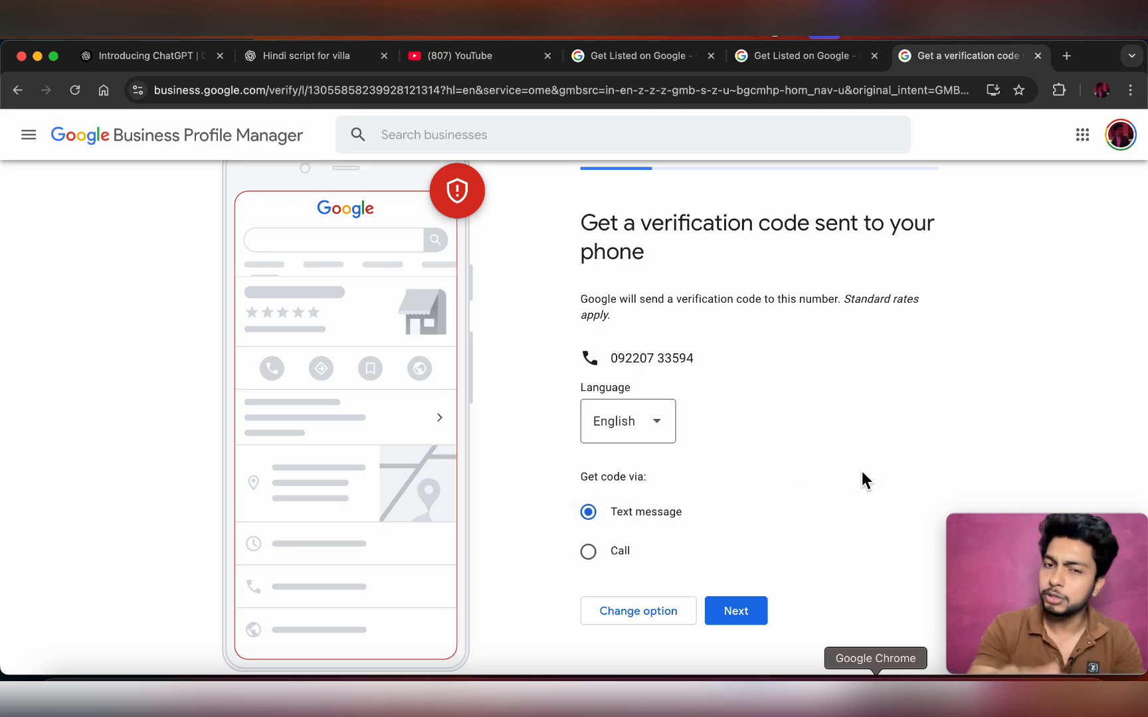
Request the code by text message, paste the received 6-digit code, and verify it
click(753, 626)
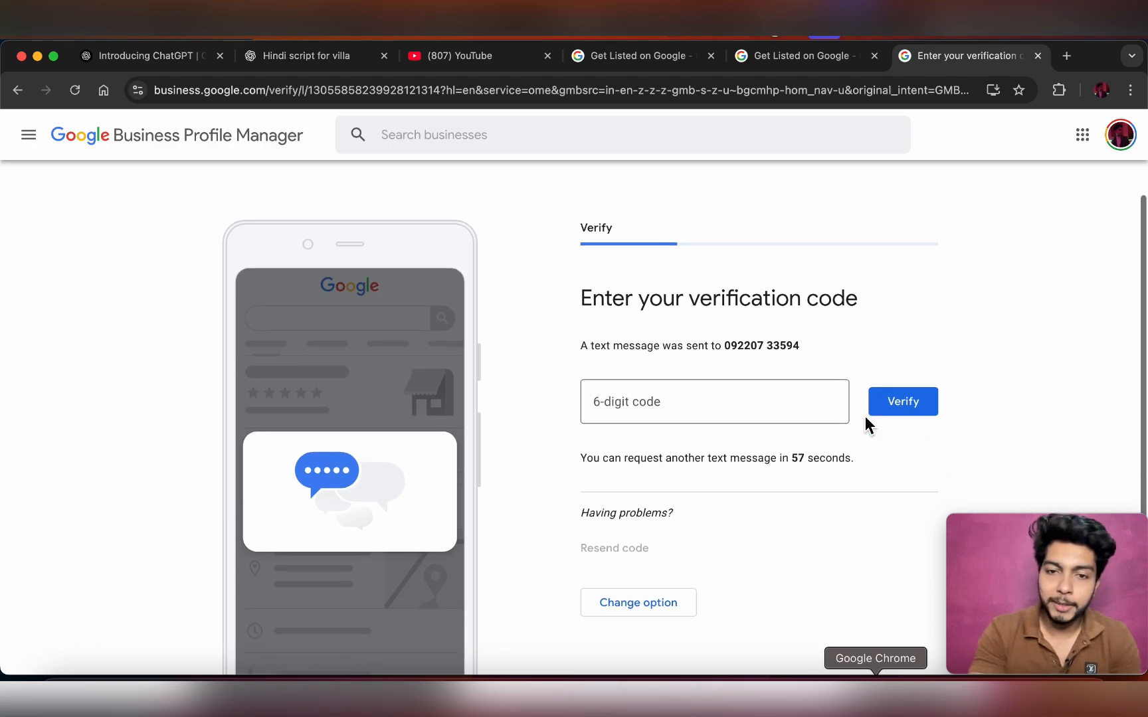
click(633, 418)
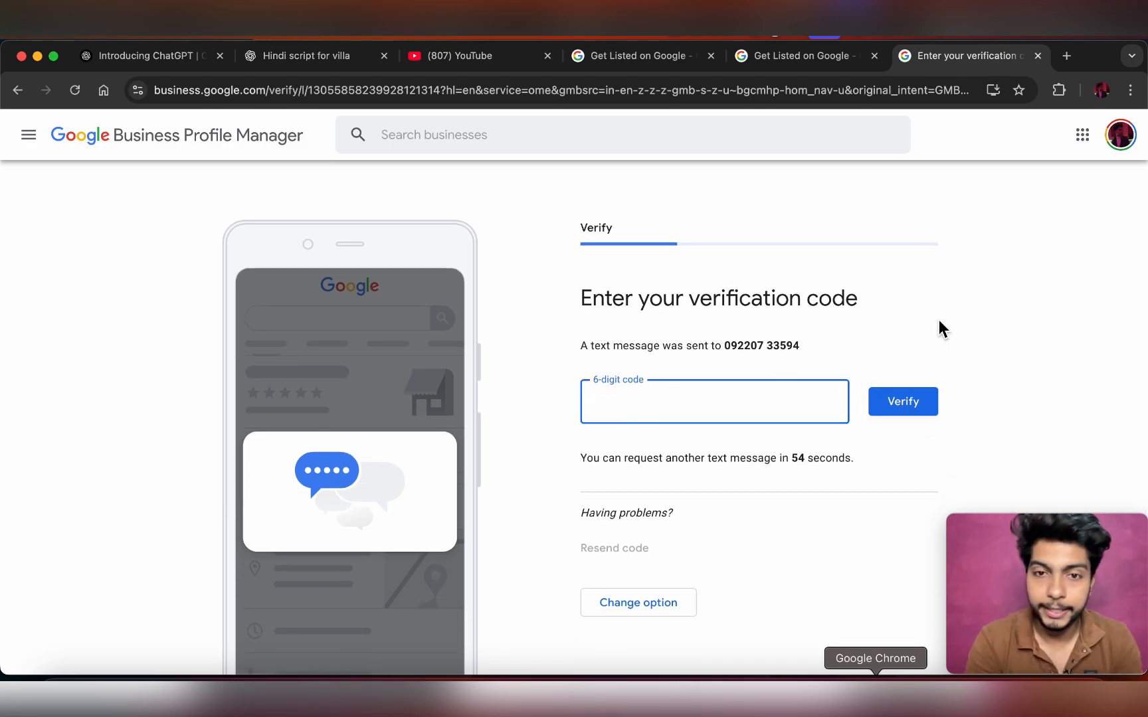
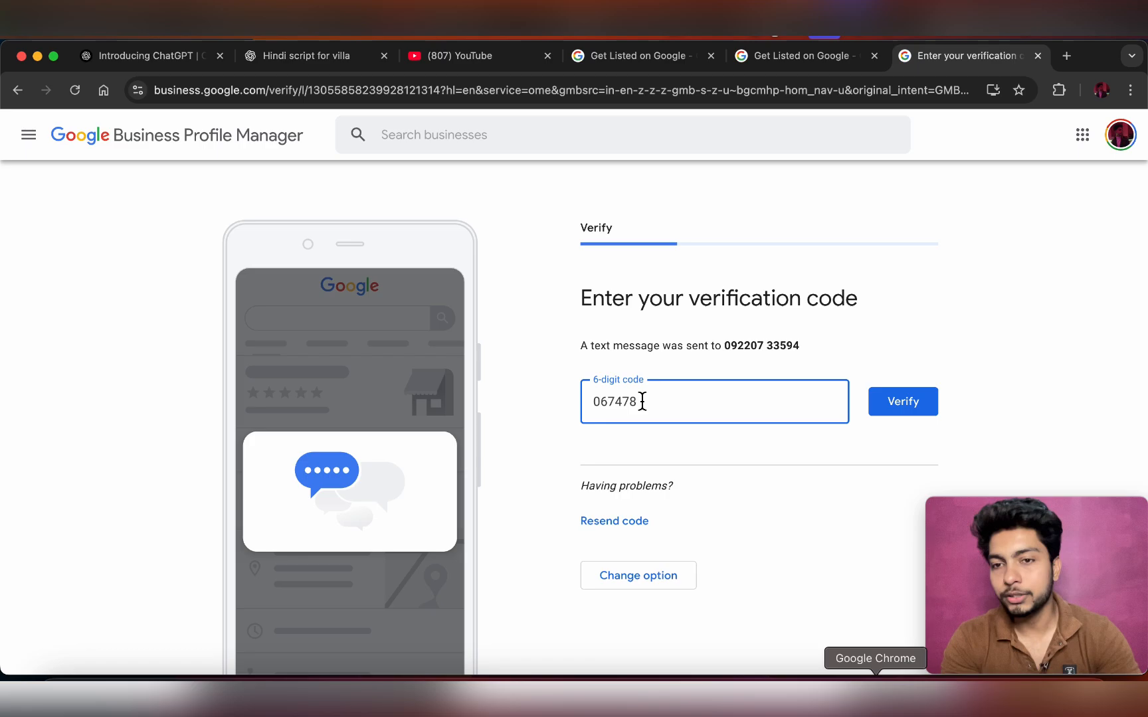
click(899, 407)
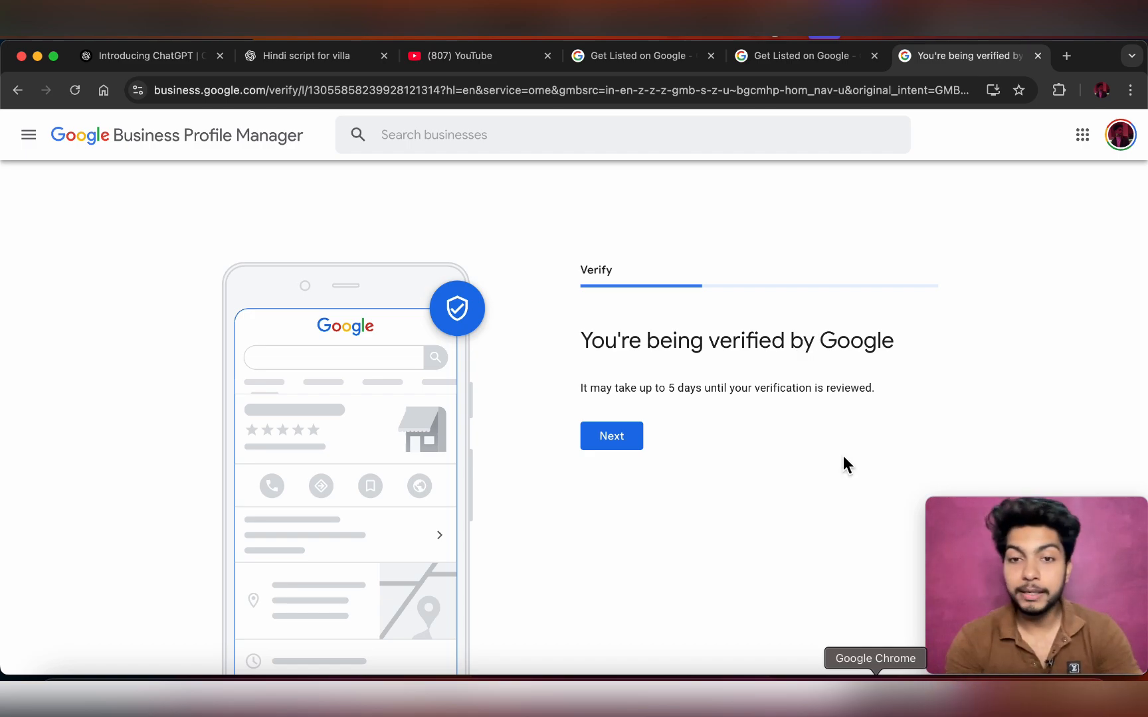
Read through the up-to-5-day verification review notice and move past it
drag(577, 396, 856, 405)
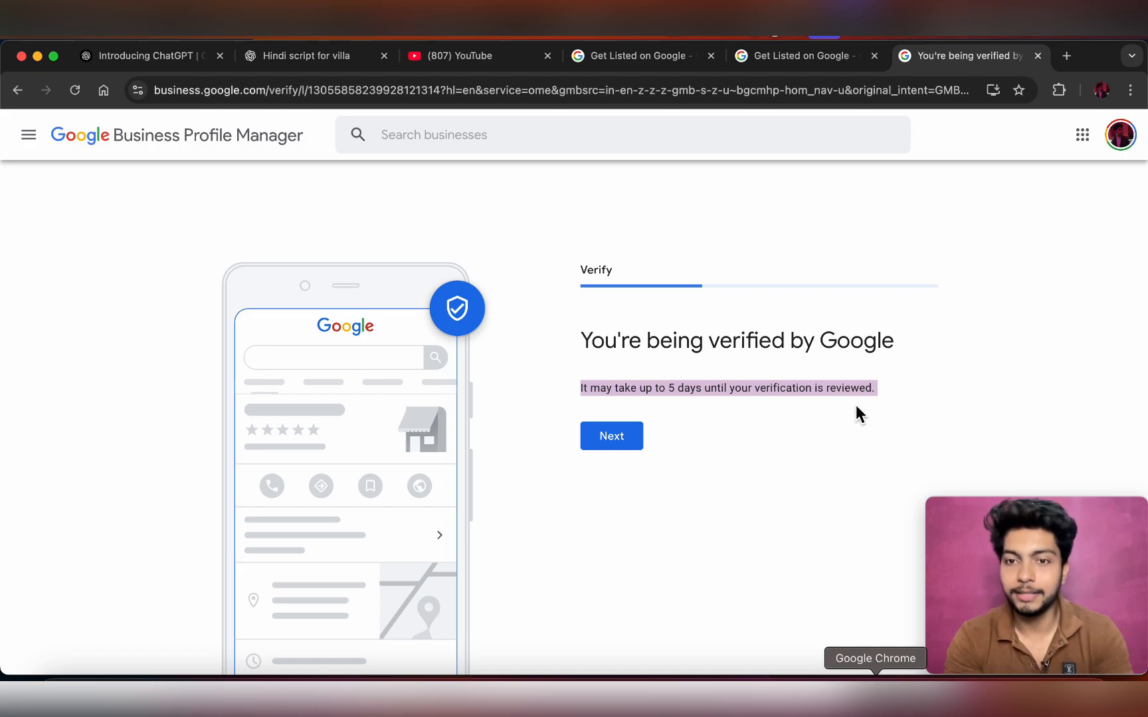
click(957, 432)
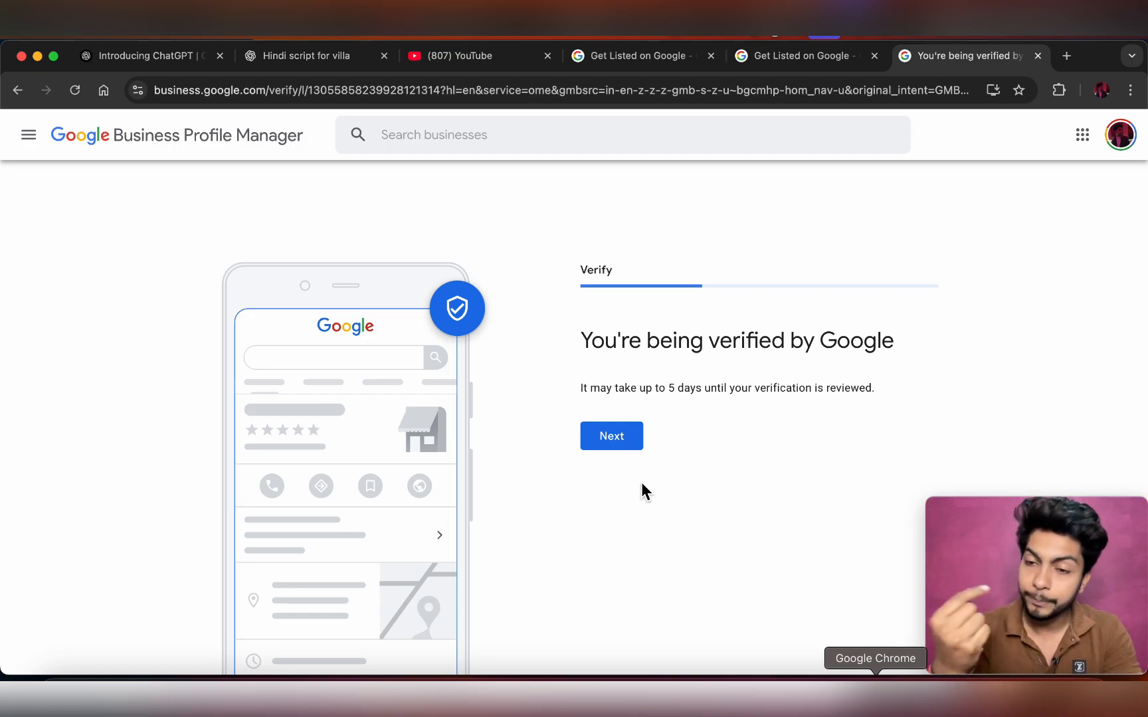
click(630, 442)
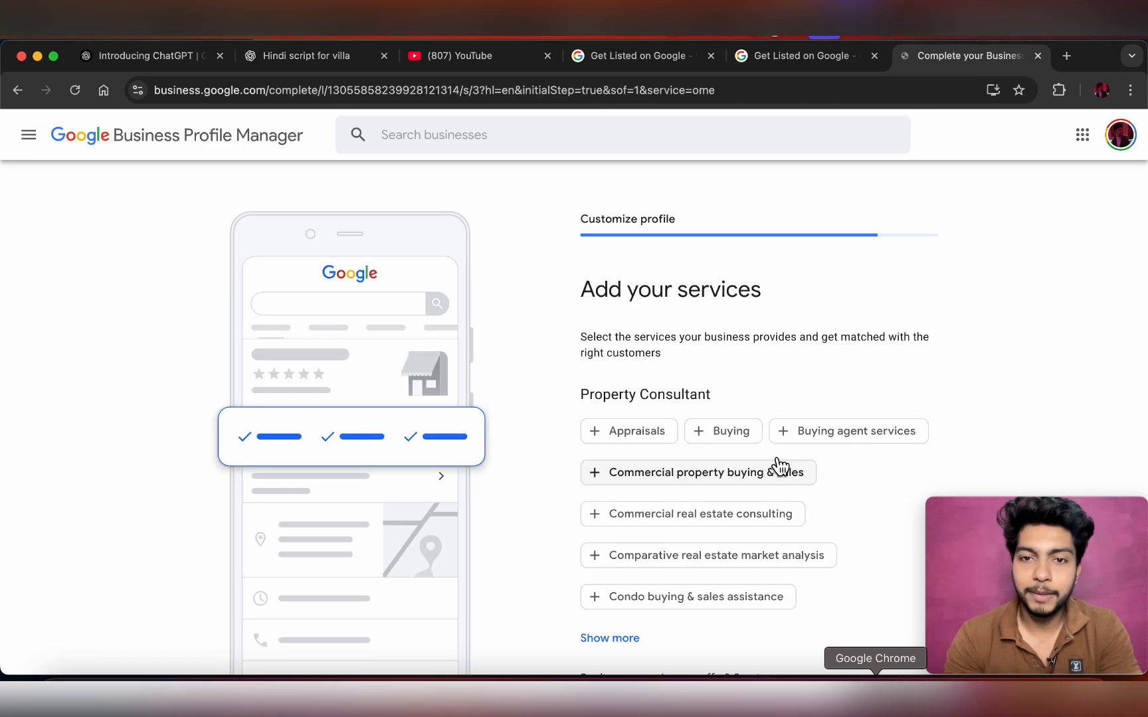
Add Commercial property buying & sales, Commercial real estate consulting and Comparative market analysis services
scroll(779, 459, down, 2)
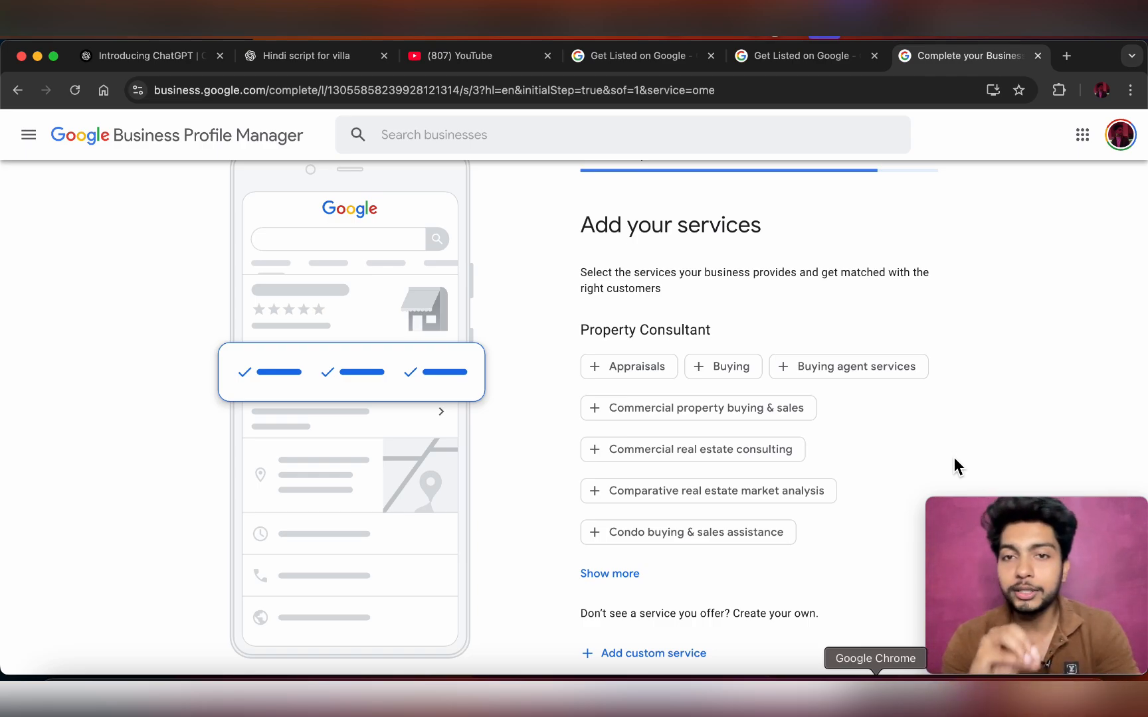
scroll(954, 457, down, 1)
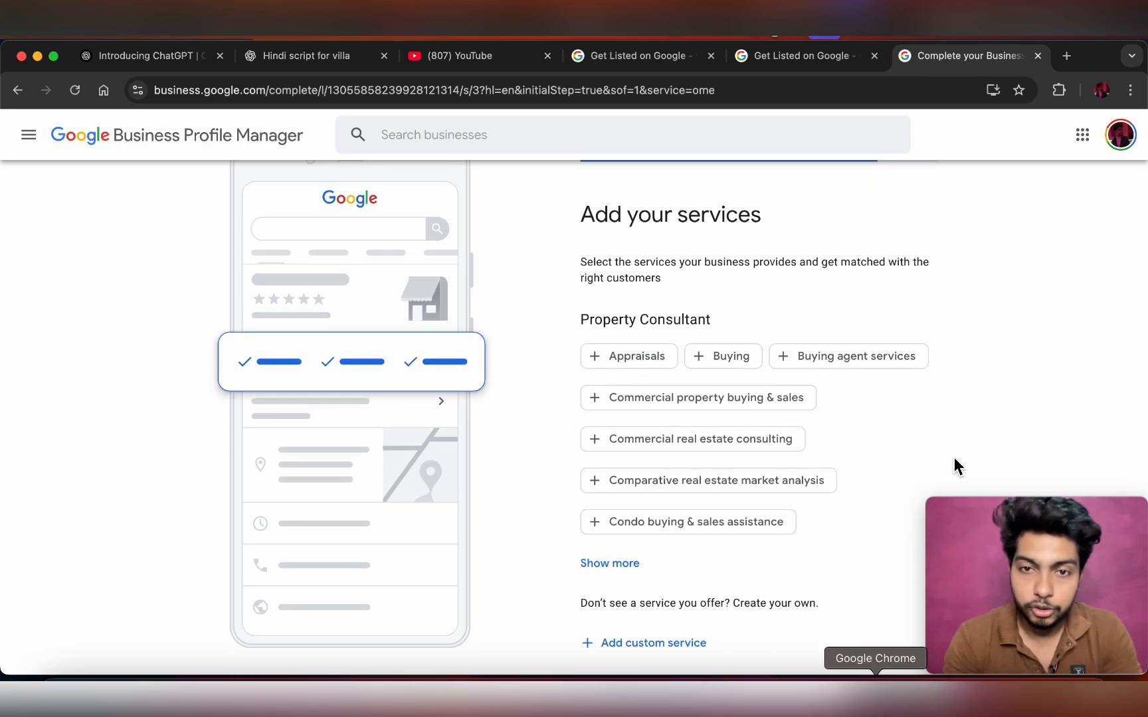
scroll(889, 332, down, 3)
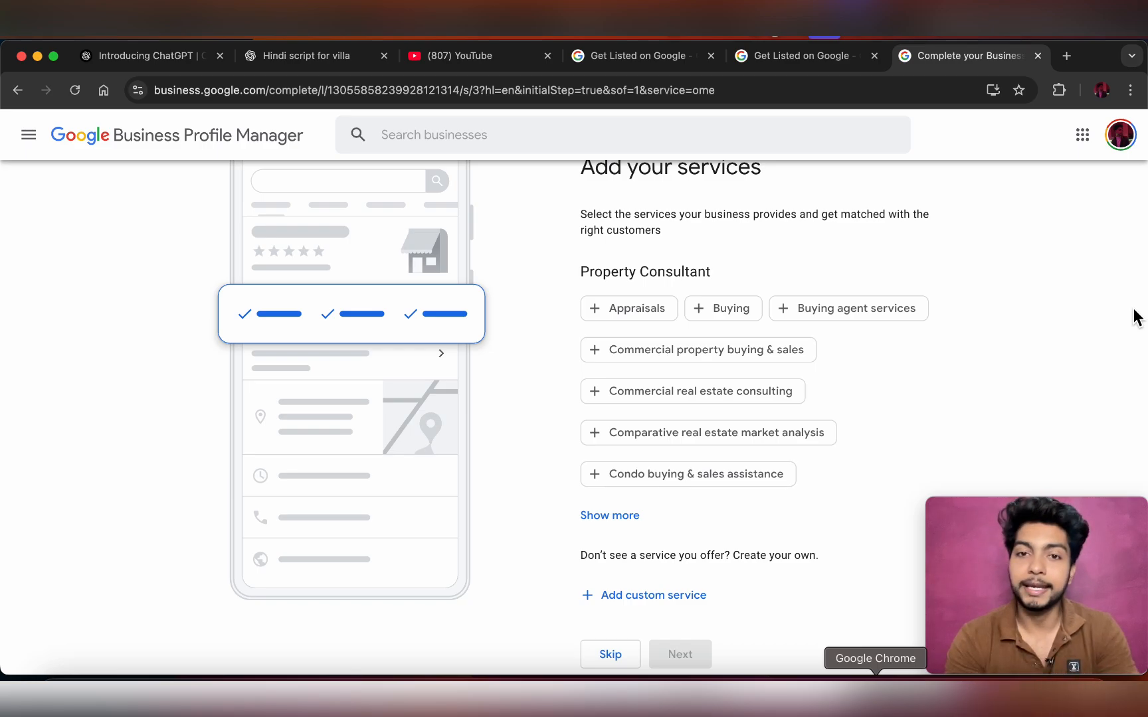
scroll(792, 262, up, 1)
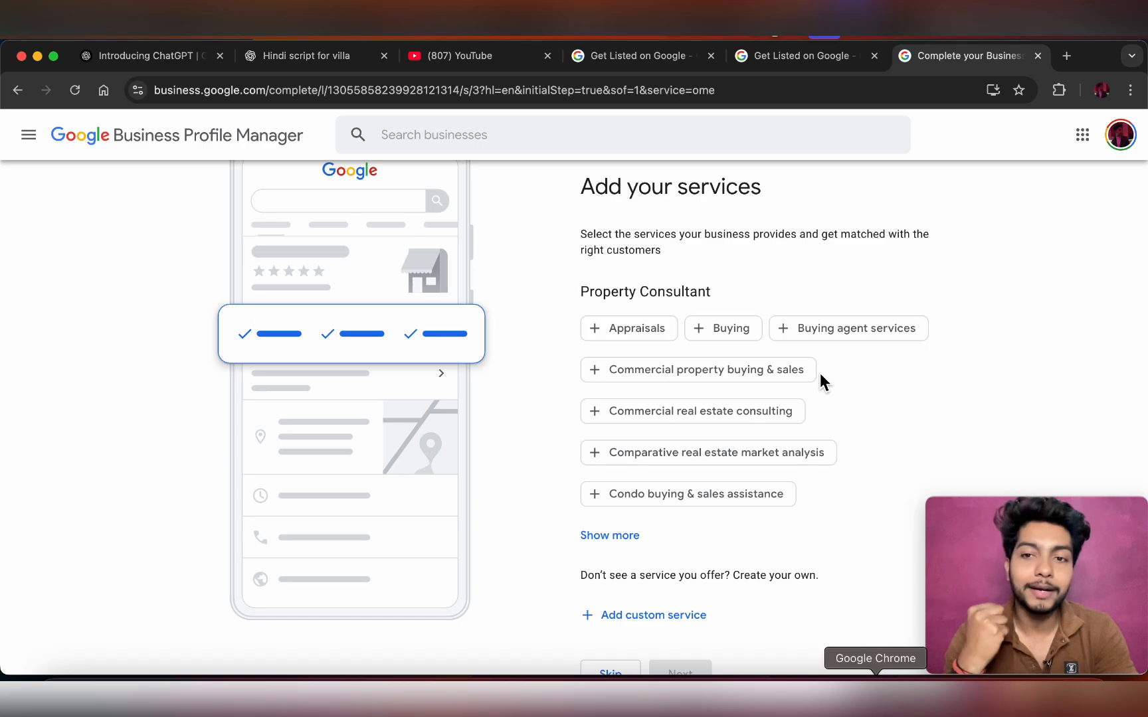
click(639, 382)
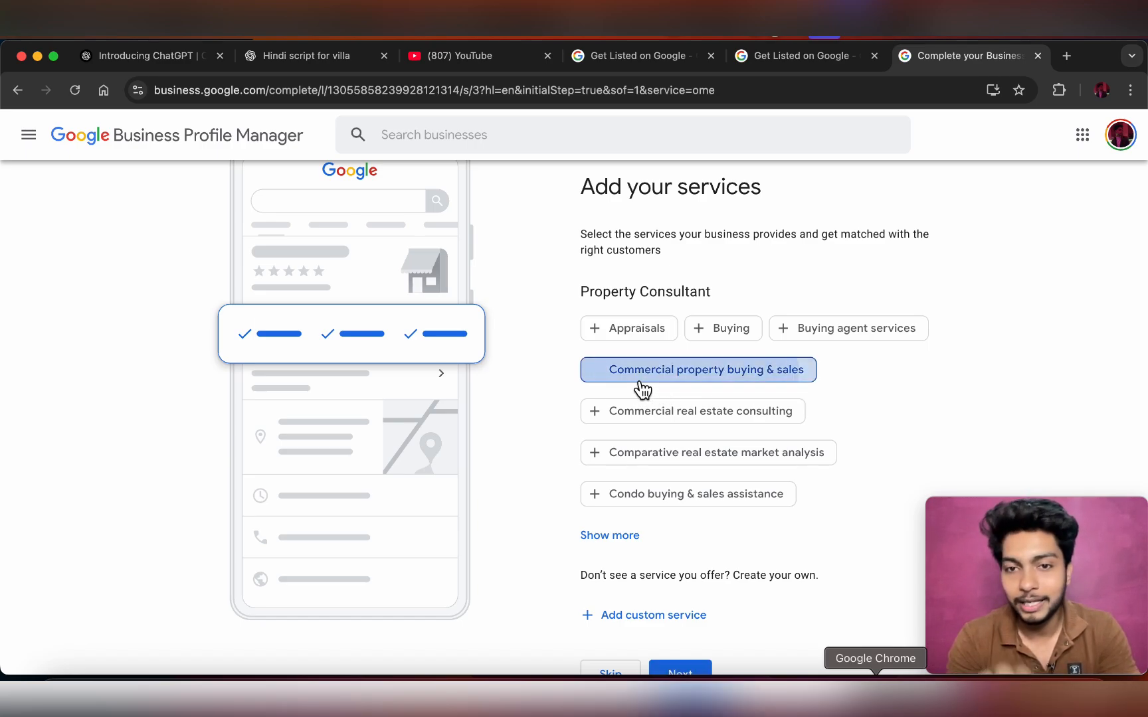
click(639, 427)
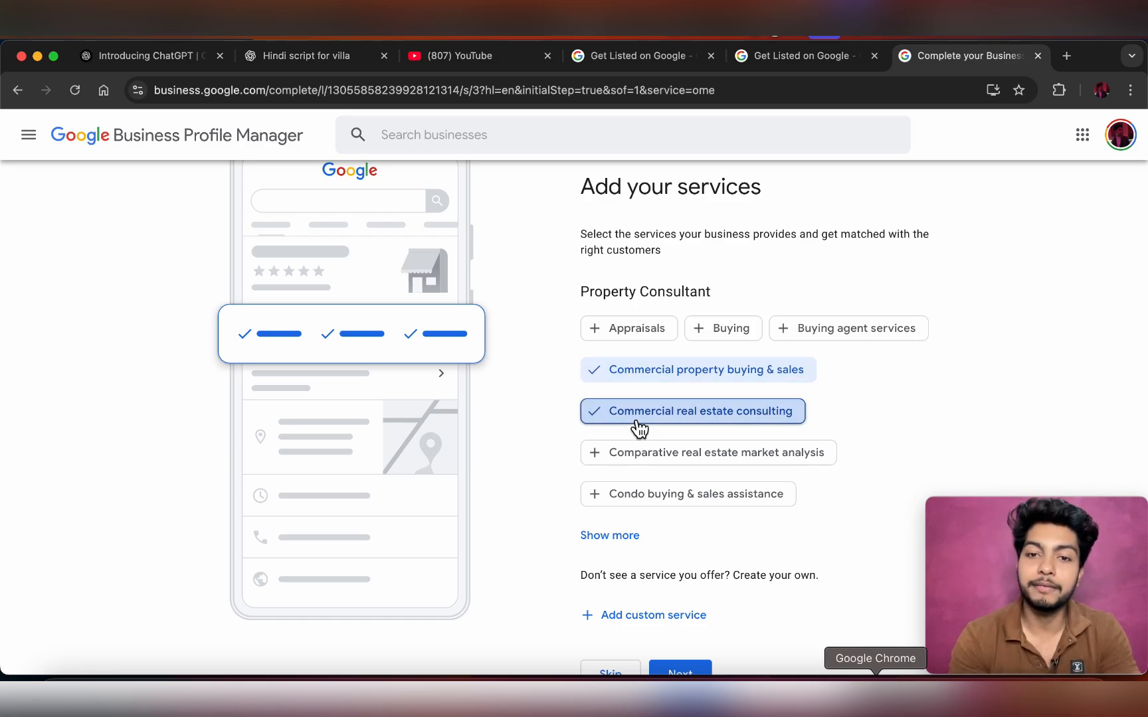
click(644, 465)
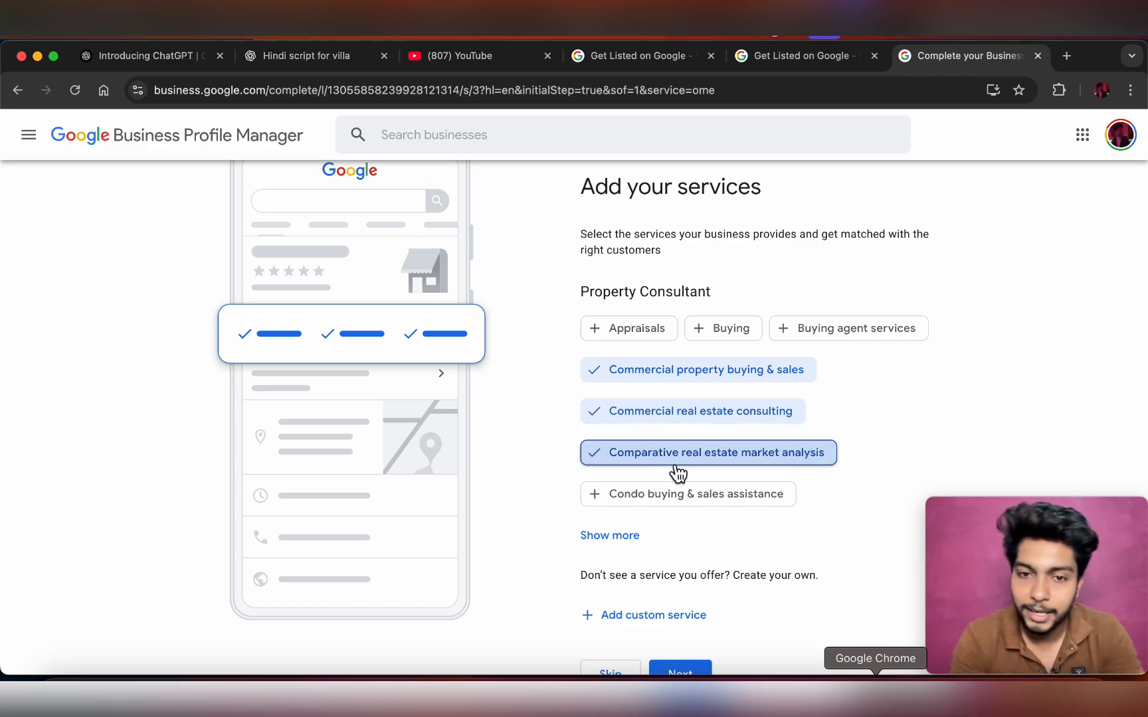
Reveal more options and add First-time home buyer, Home buying & sales and Foreclosed property services
scroll(918, 487, down, 2)
click(636, 466)
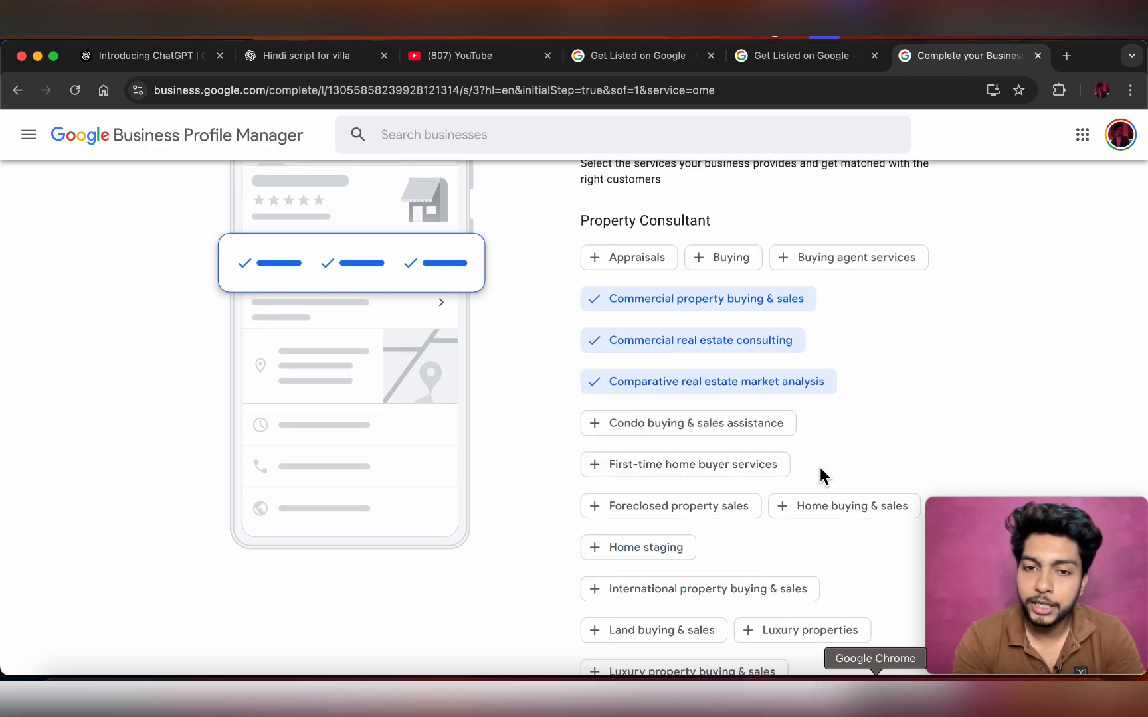
scroll(820, 477, down, 3)
click(636, 359)
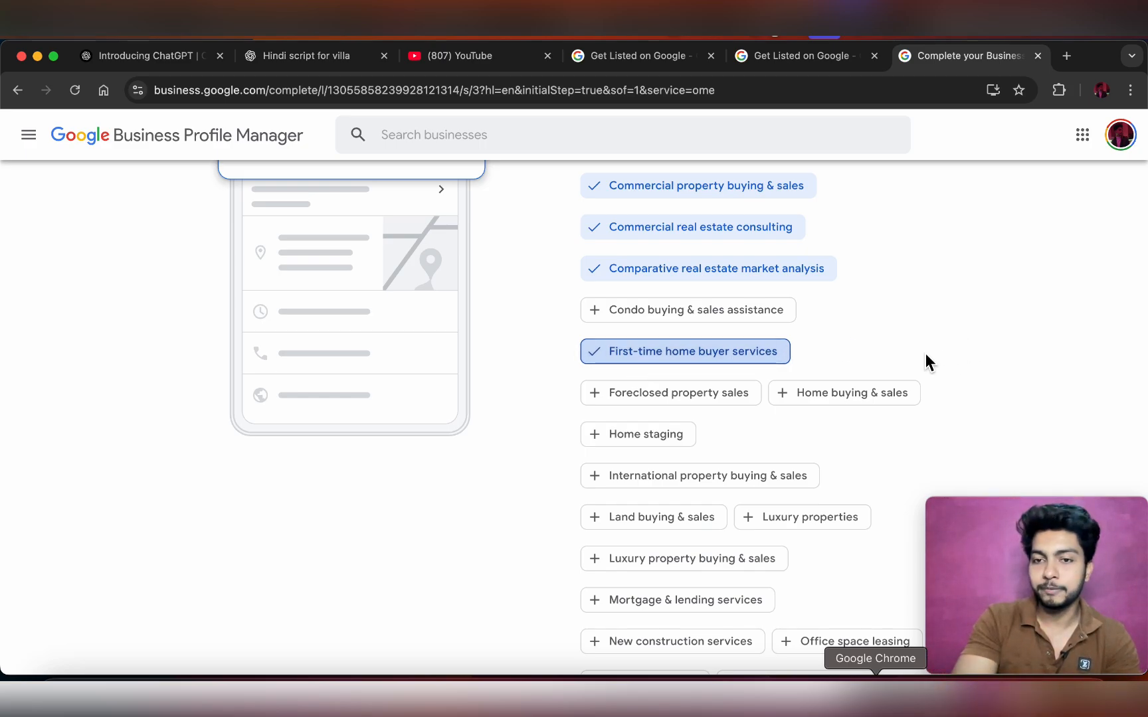
scroll(897, 352, down, 1)
click(867, 347)
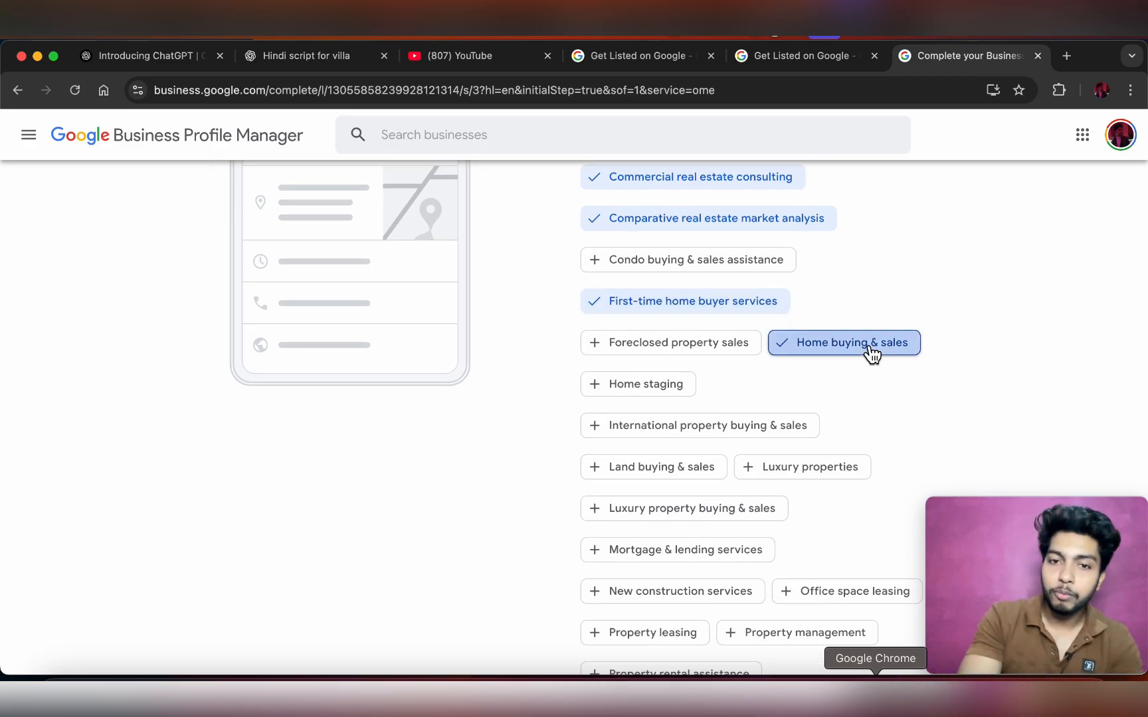
click(669, 352)
Add Land buying & sales, Luxury properties, Luxury property buying & sales and Mortgage & lending, then save
scroll(792, 389, down, 2)
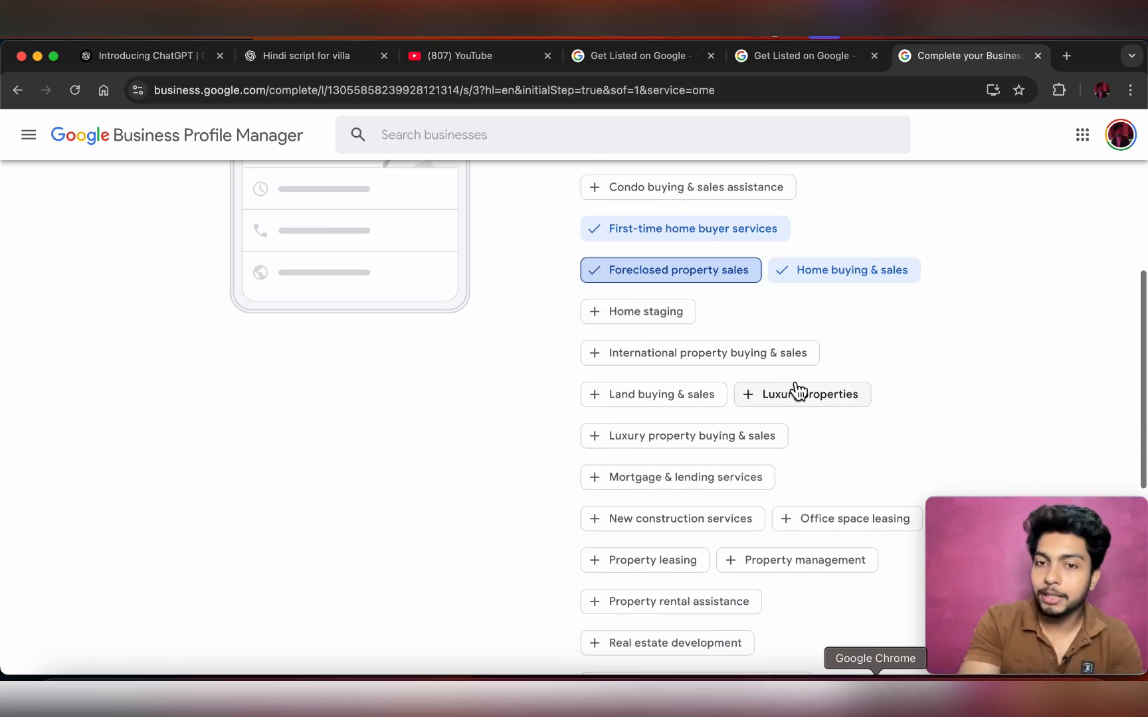
click(706, 398)
click(827, 409)
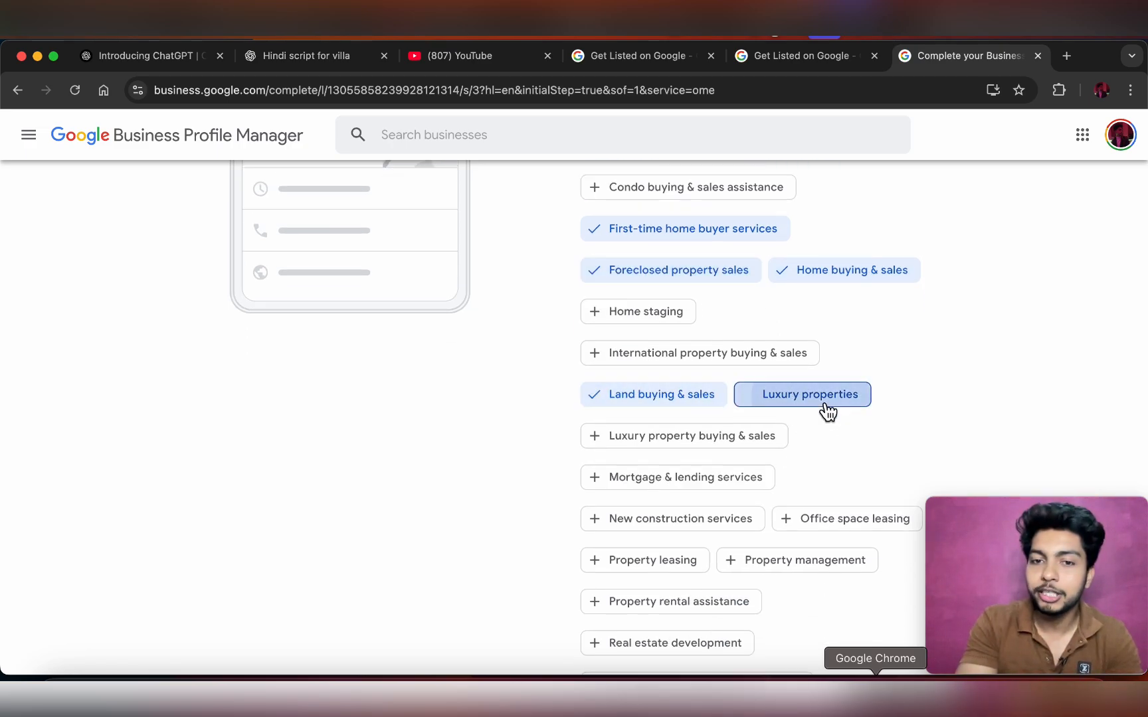
click(732, 443)
click(704, 479)
scroll(705, 467, down, 4)
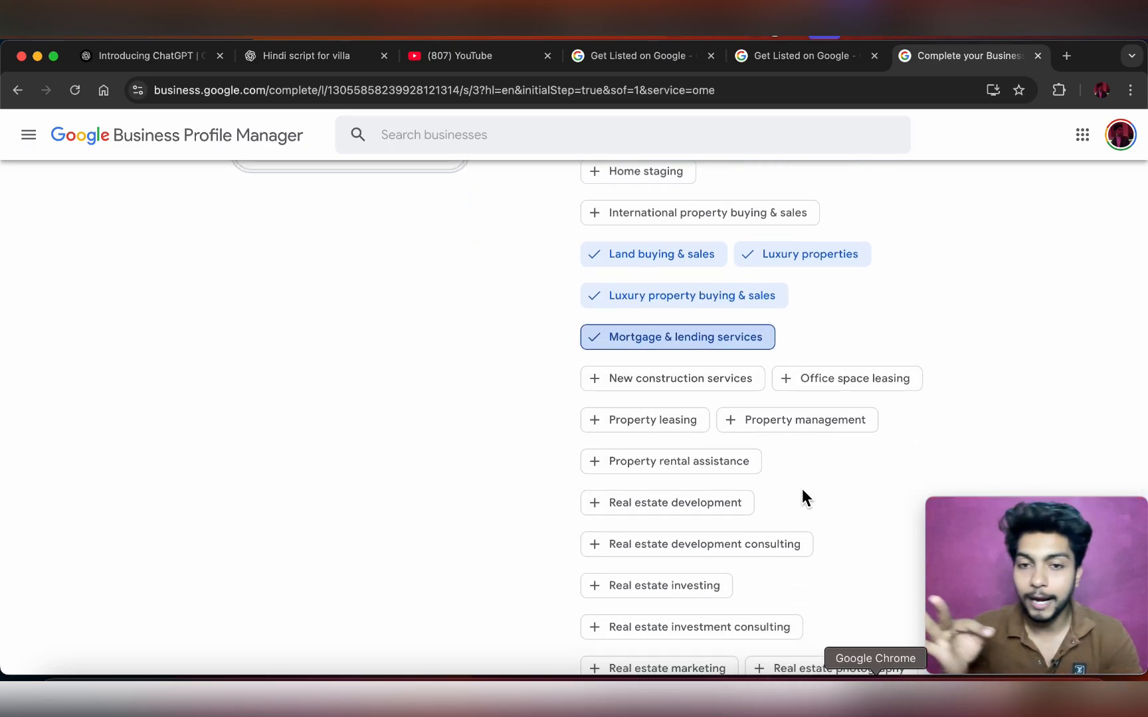
scroll(802, 497, down, 5)
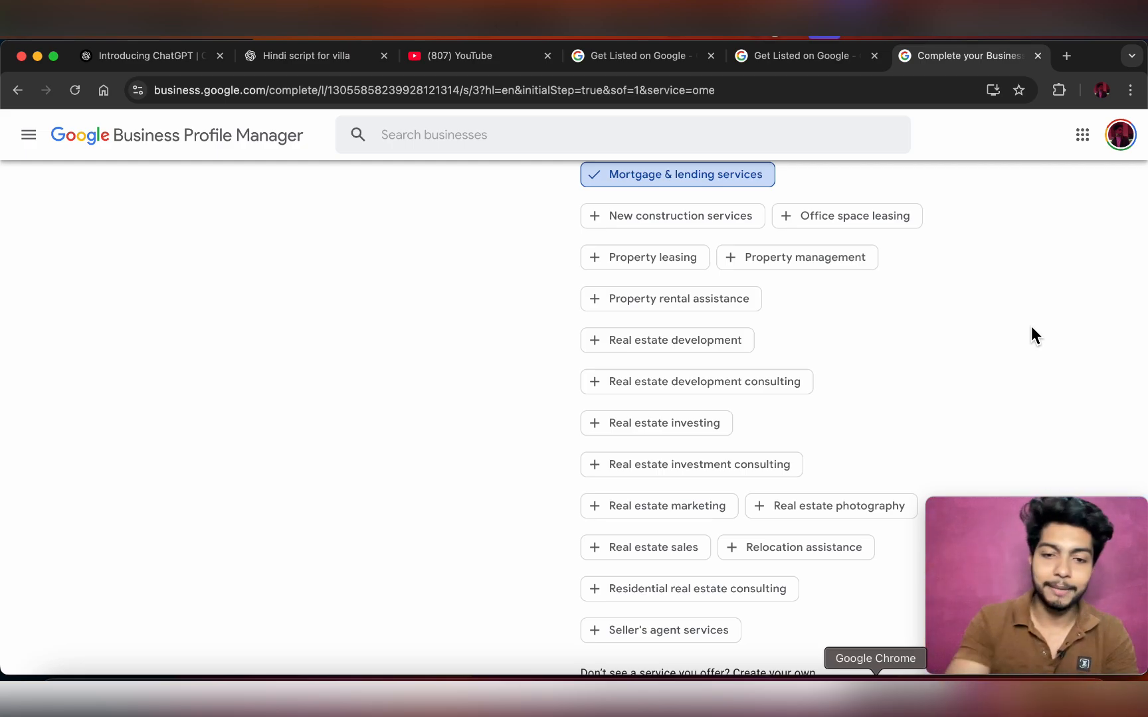
scroll(1031, 328, down, 5)
scroll(743, 341, up, 9)
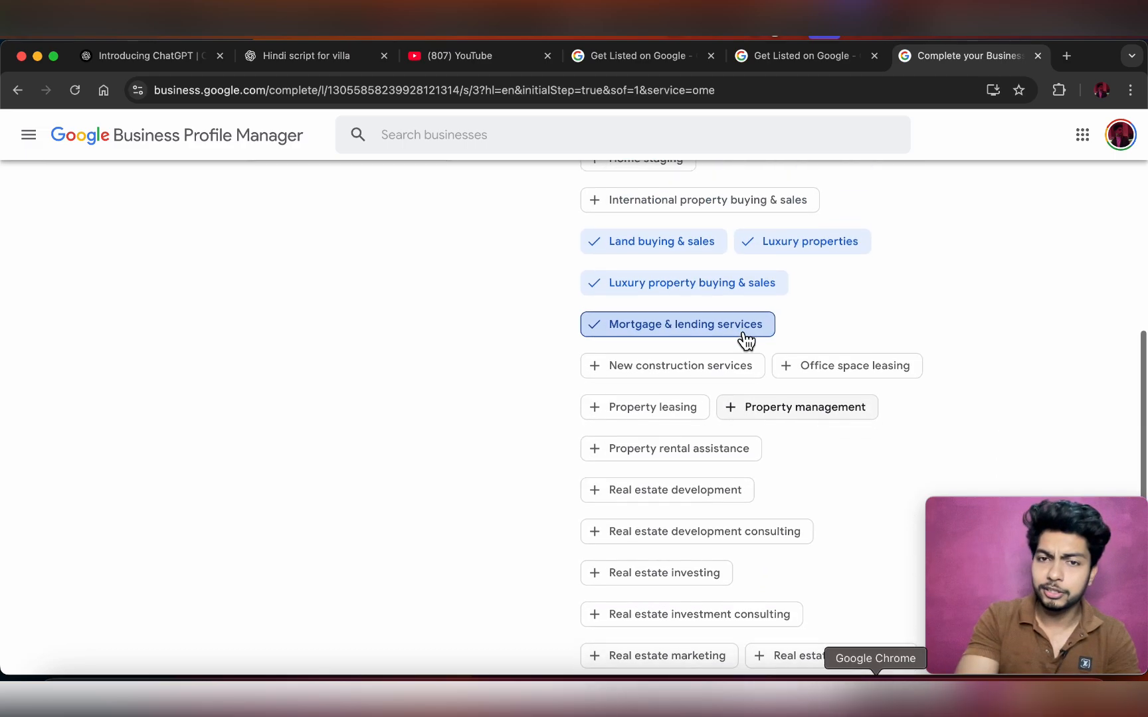
scroll(743, 341, down, 9)
click(712, 609)
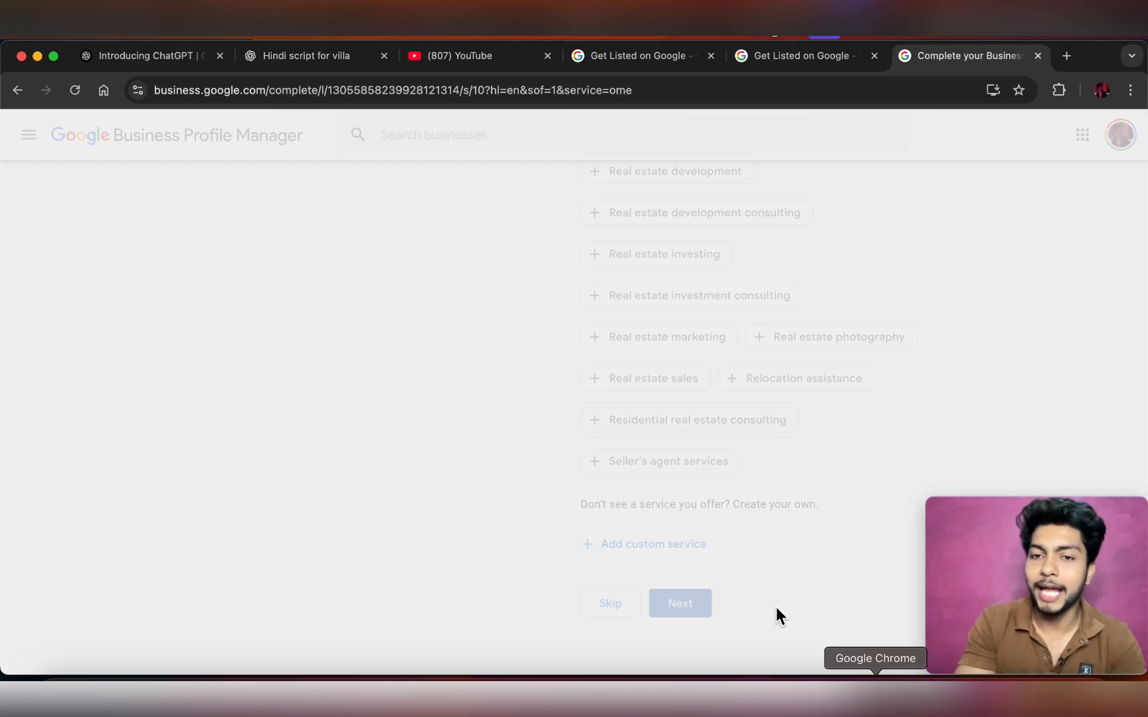
Scroll through the Add business hours page showing Sunday to Saturday all Closed
scroll(776, 607, down, 3)
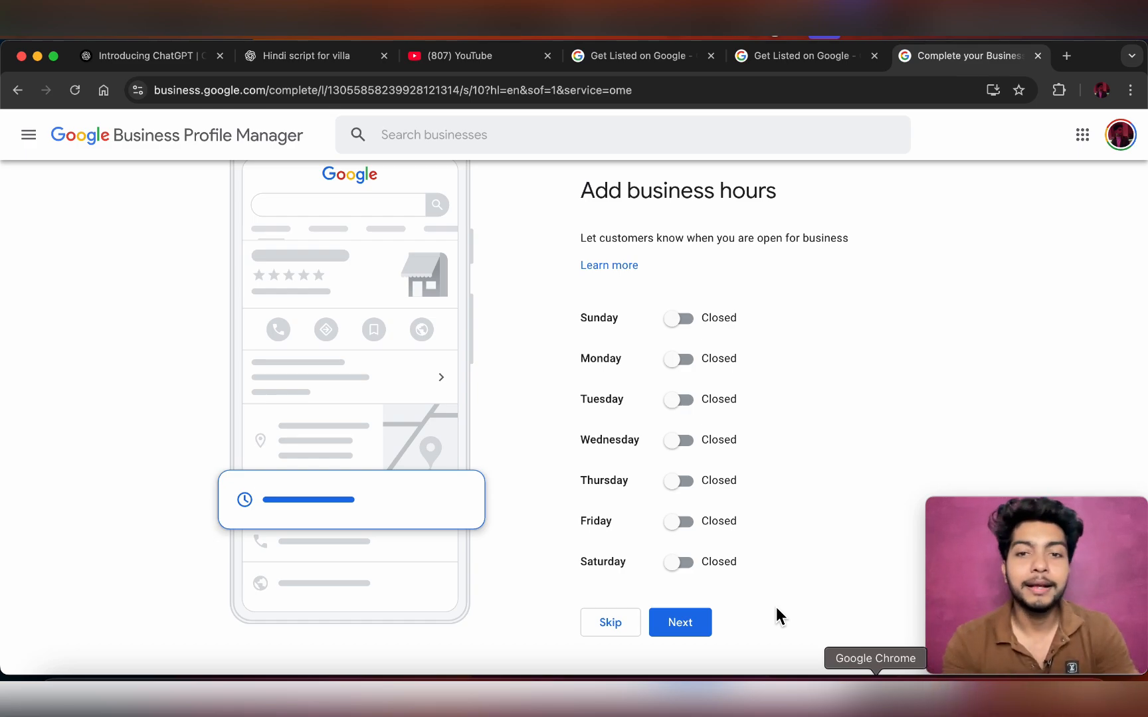
scroll(783, 589, down, 1)
scroll(784, 588, up, 1)
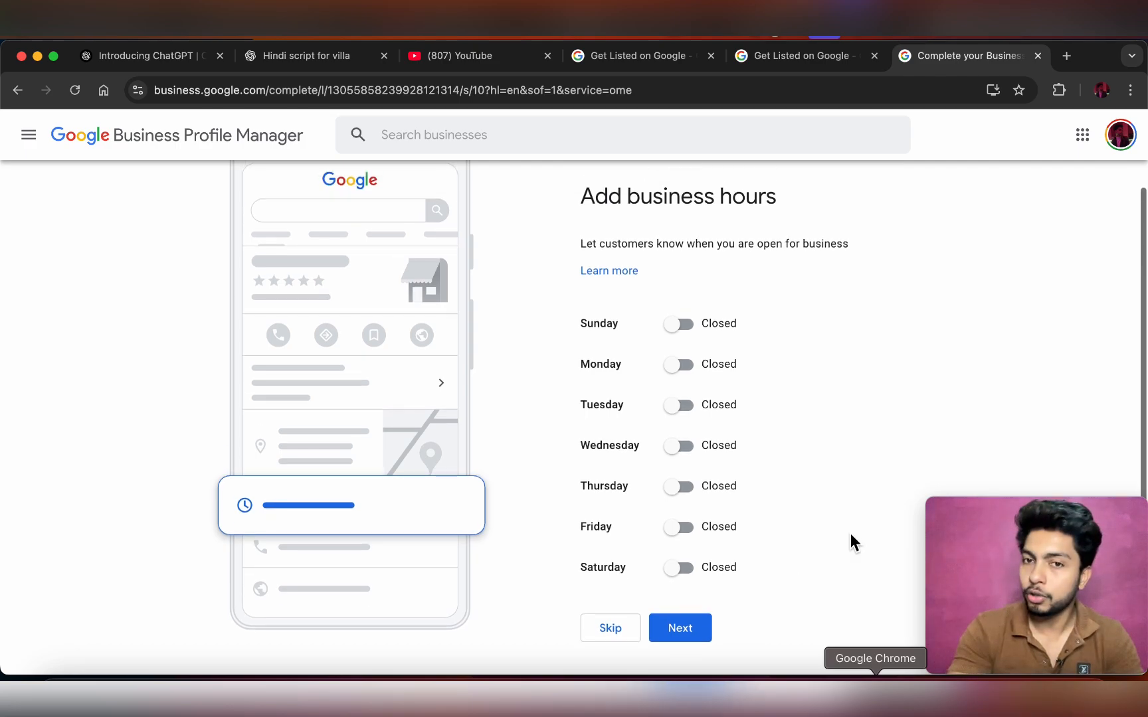
scroll(933, 464, down, 1)
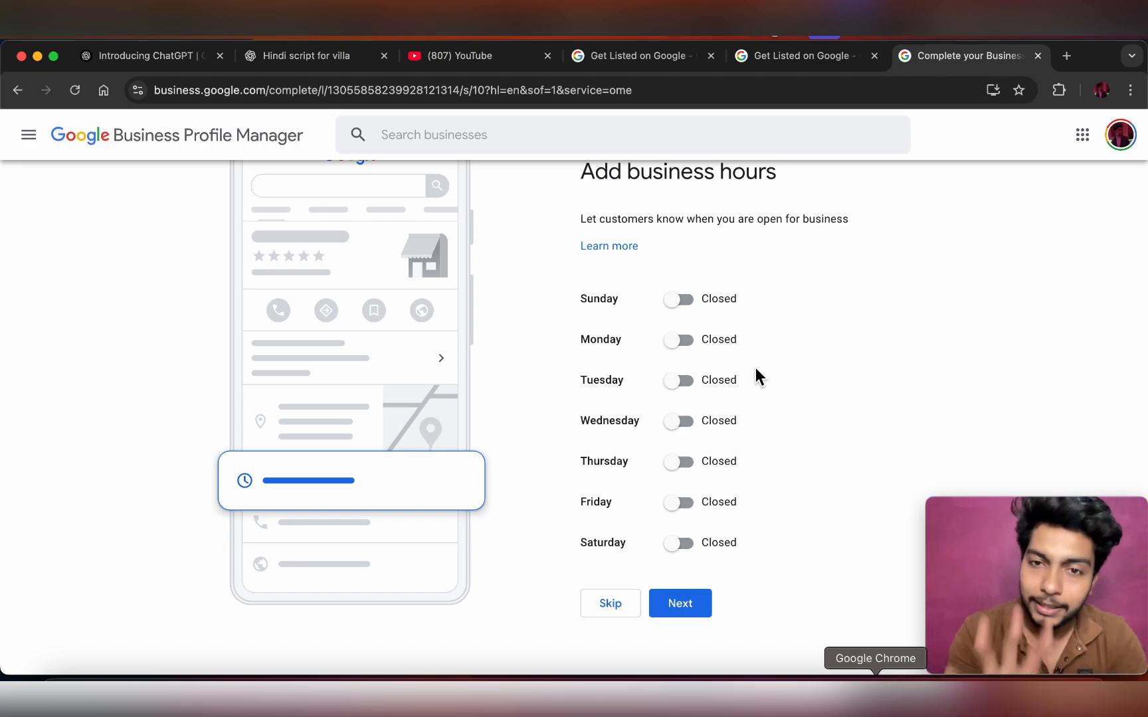
Switch all seven days, Sunday through Saturday, from Closed to Open
click(680, 302)
click(685, 367)
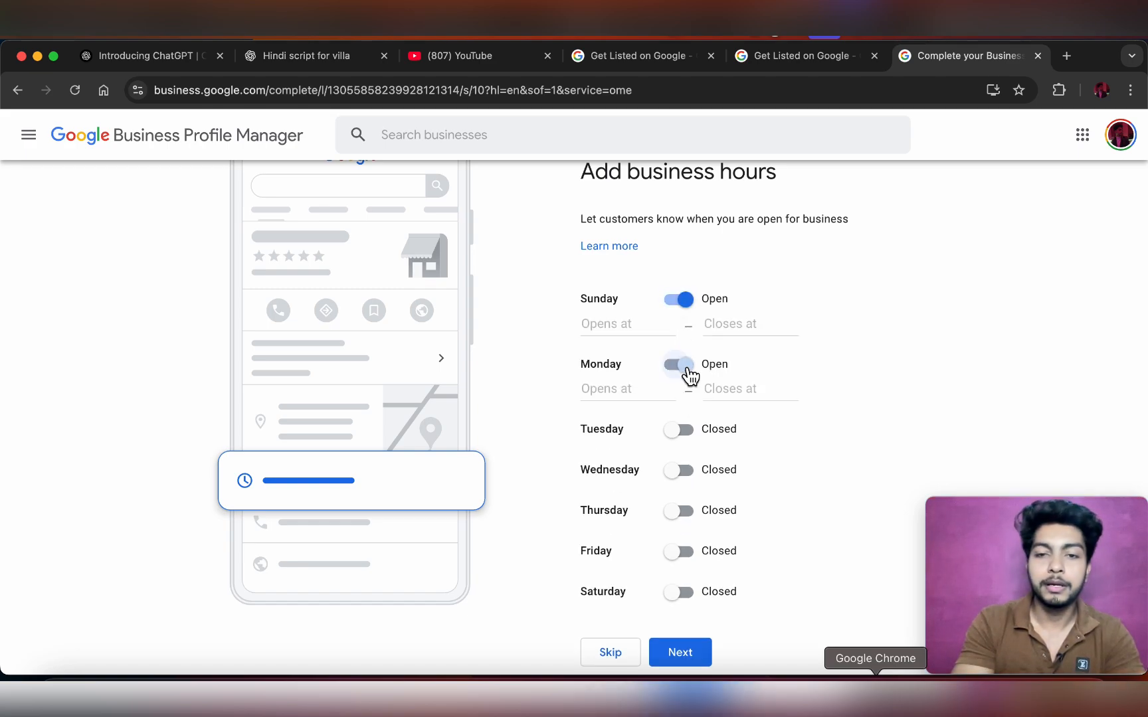
click(684, 432)
click(684, 497)
scroll(686, 499, down, 2)
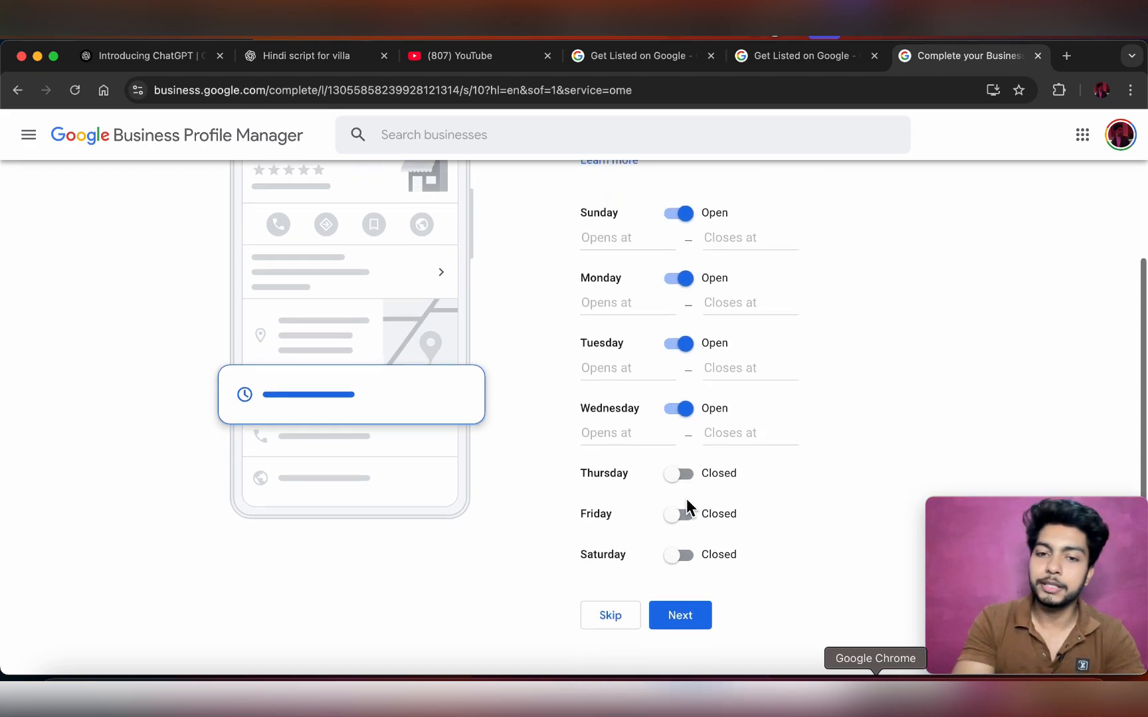
click(688, 464)
click(691, 529)
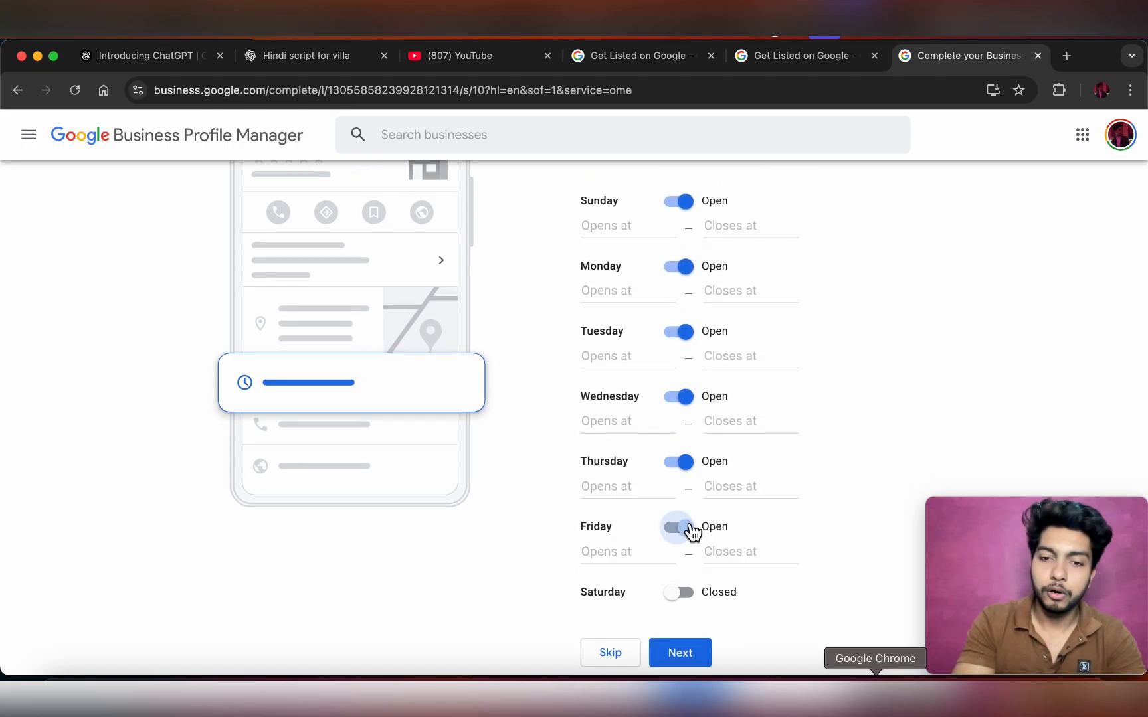
click(682, 594)
Set Sunday to 10:00 AM–8:00 PM and Monday's opening to 10:00 AM, then save the hours
click(614, 227)
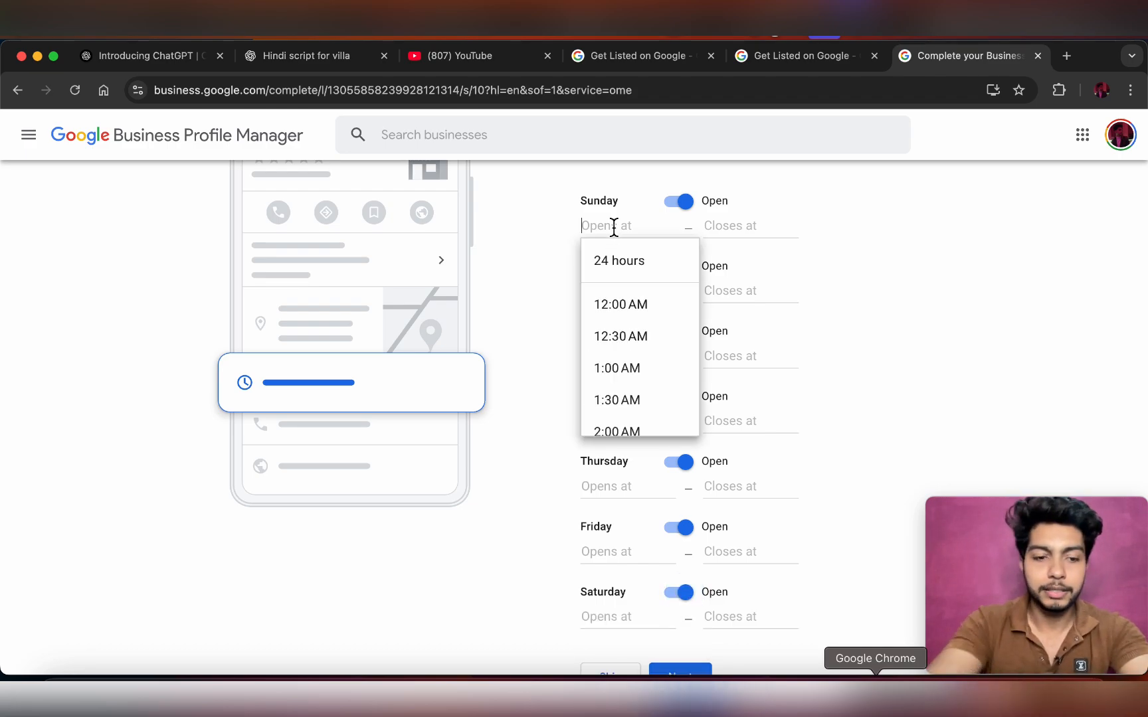
text(10)
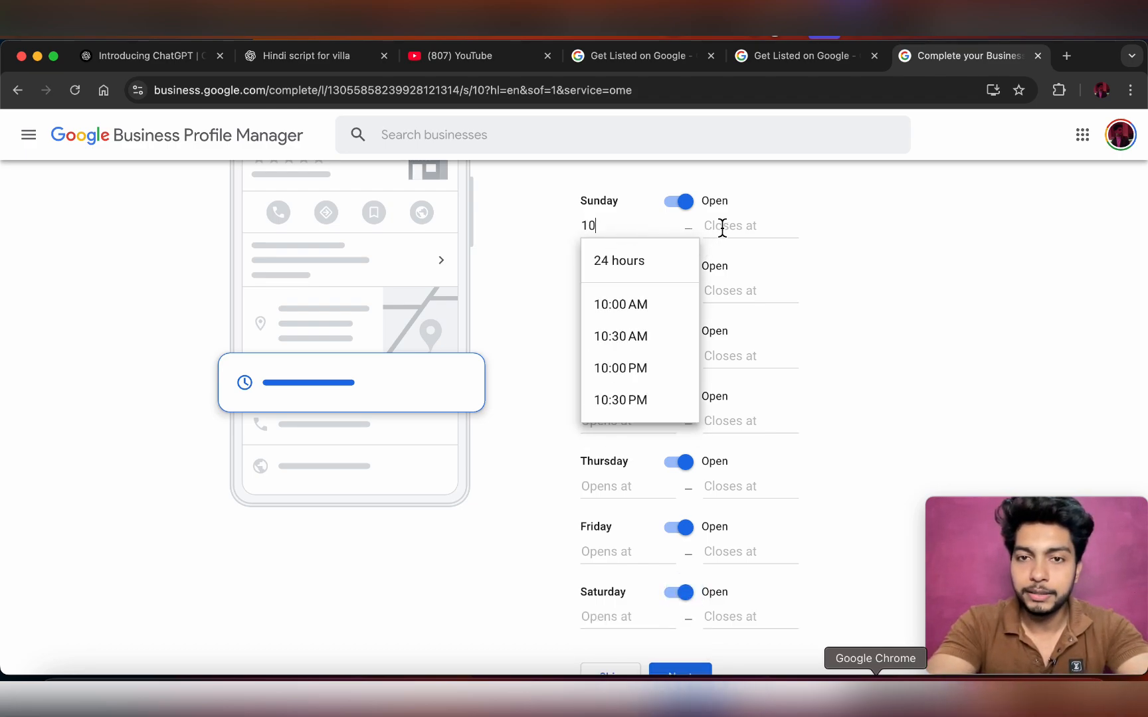
click(722, 227)
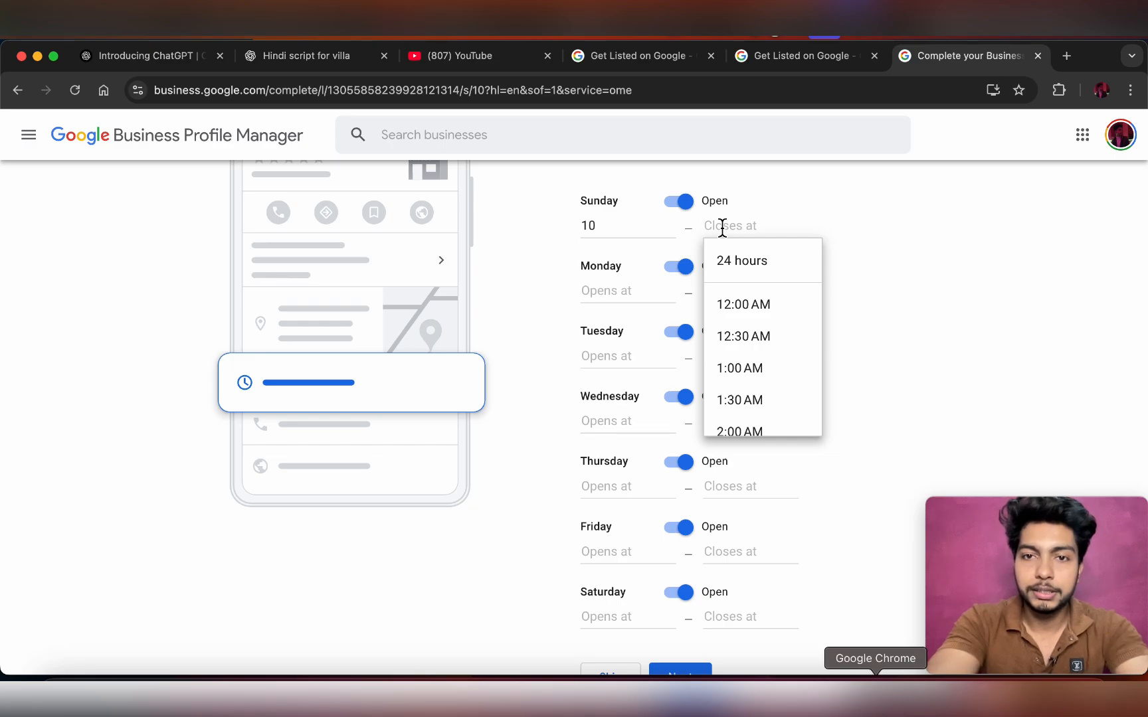
text(8)
click(615, 293)
text(10)
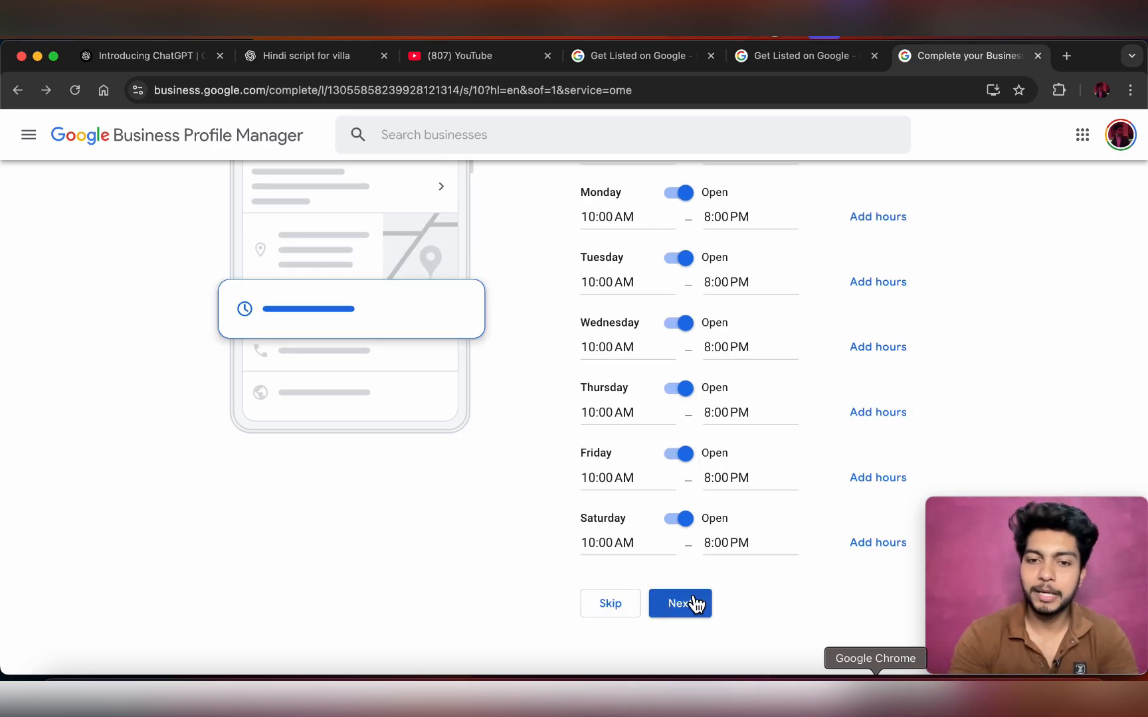
click(691, 605)
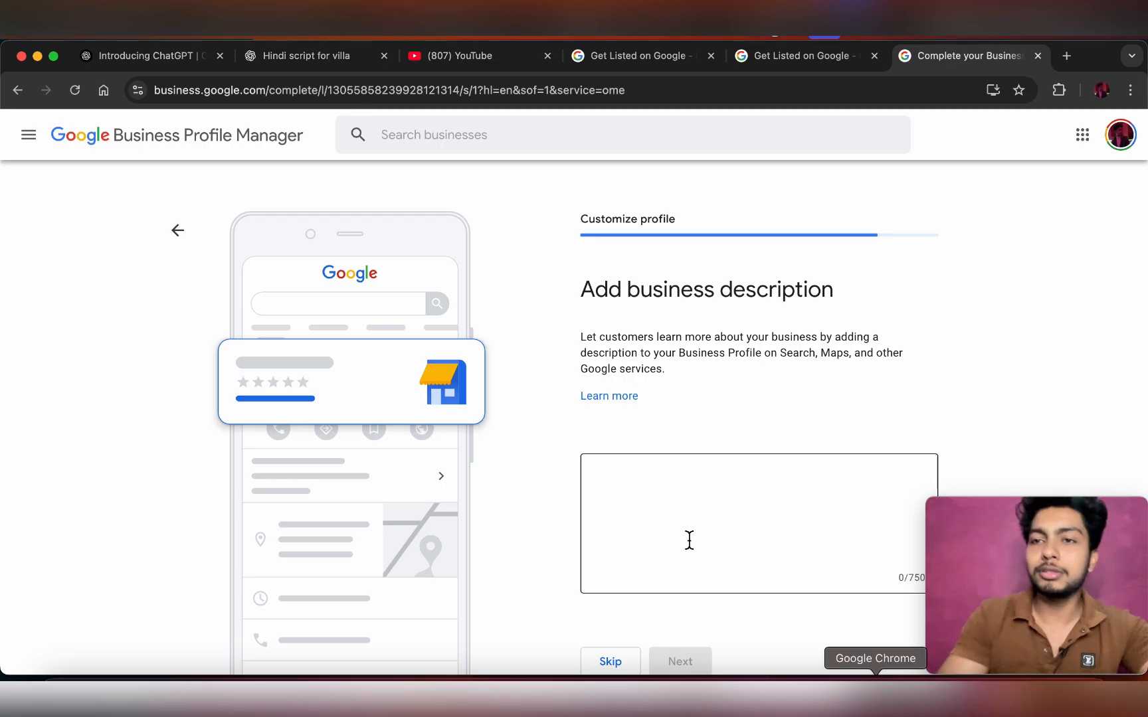
Search Google for 'google gemini' in a new tab and open the Gemini app
click(1067, 56)
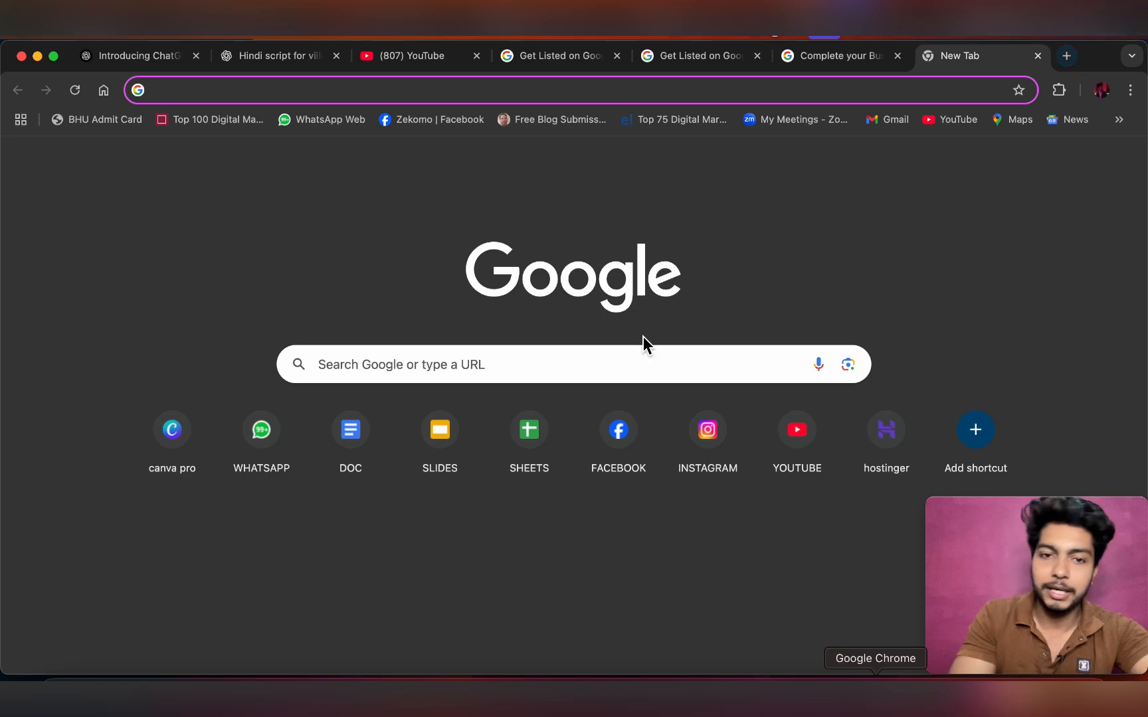
click(623, 356)
text(google)
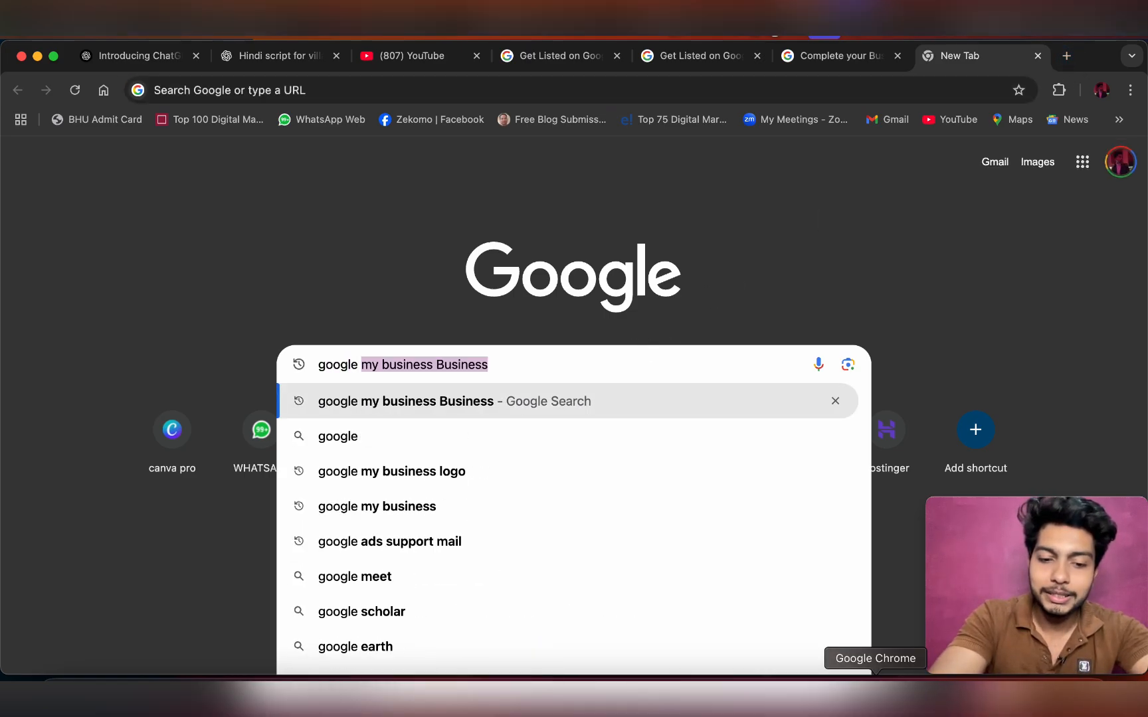
text( gemini)
key(Return)
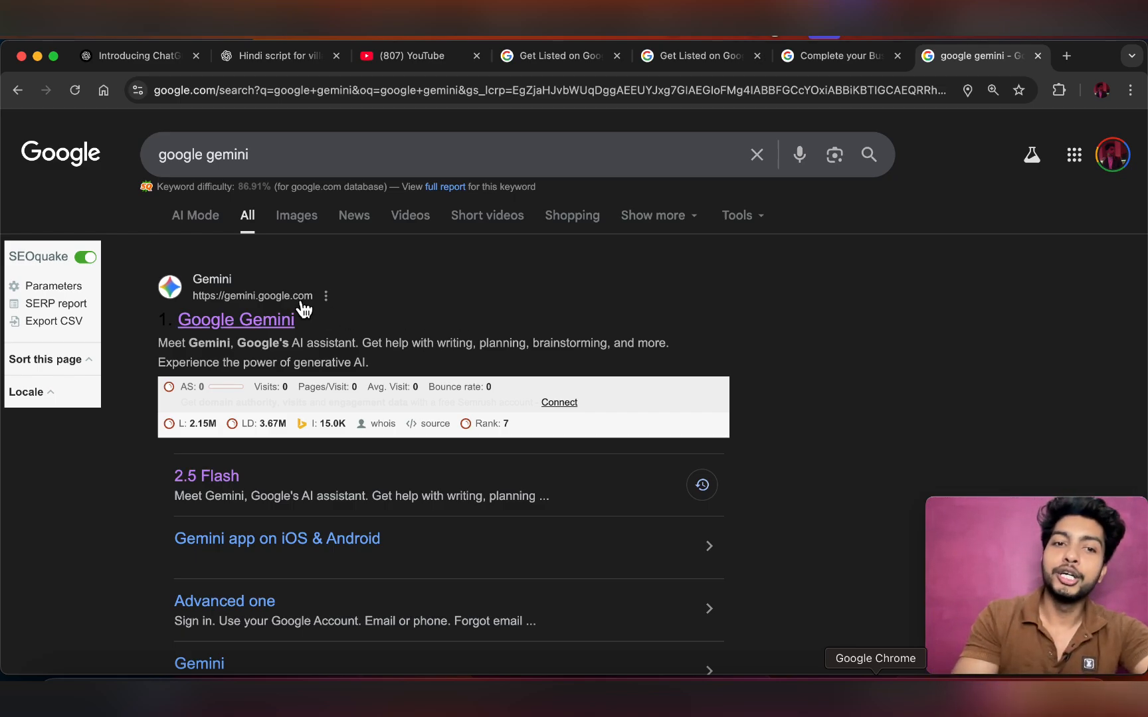
click(290, 322)
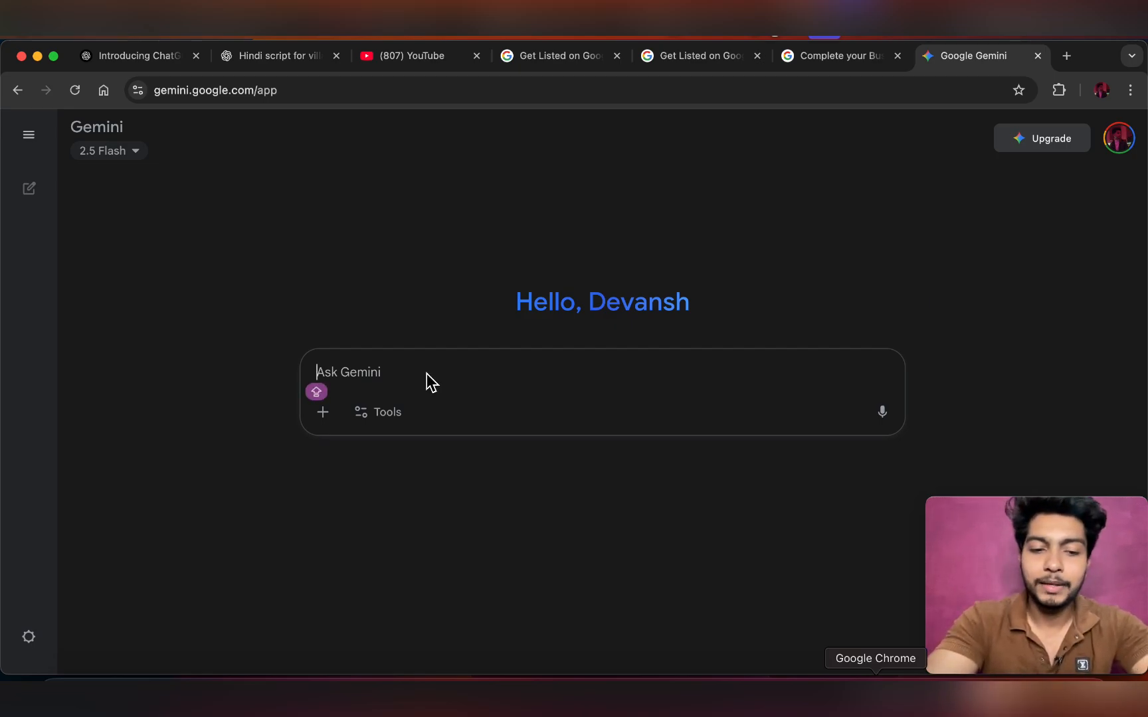
Start the Gemini prompt requesting a profile description for Dev Real Estate & Finance, category Property Consultant
text(Write )
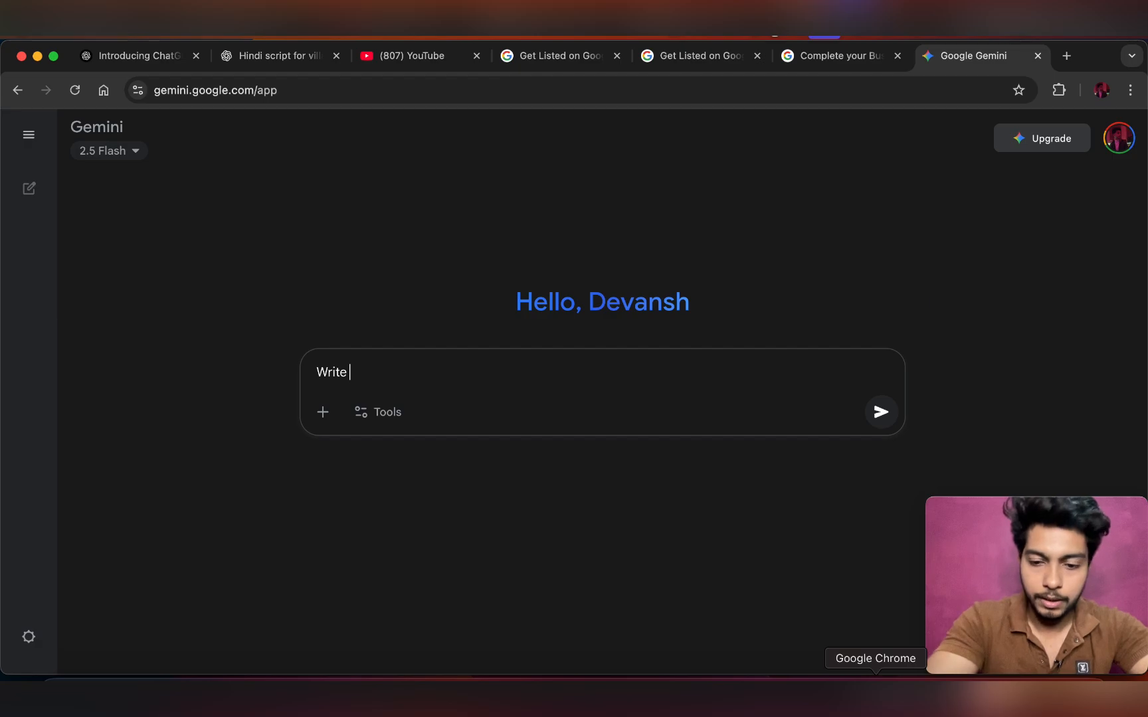
text(me a D)
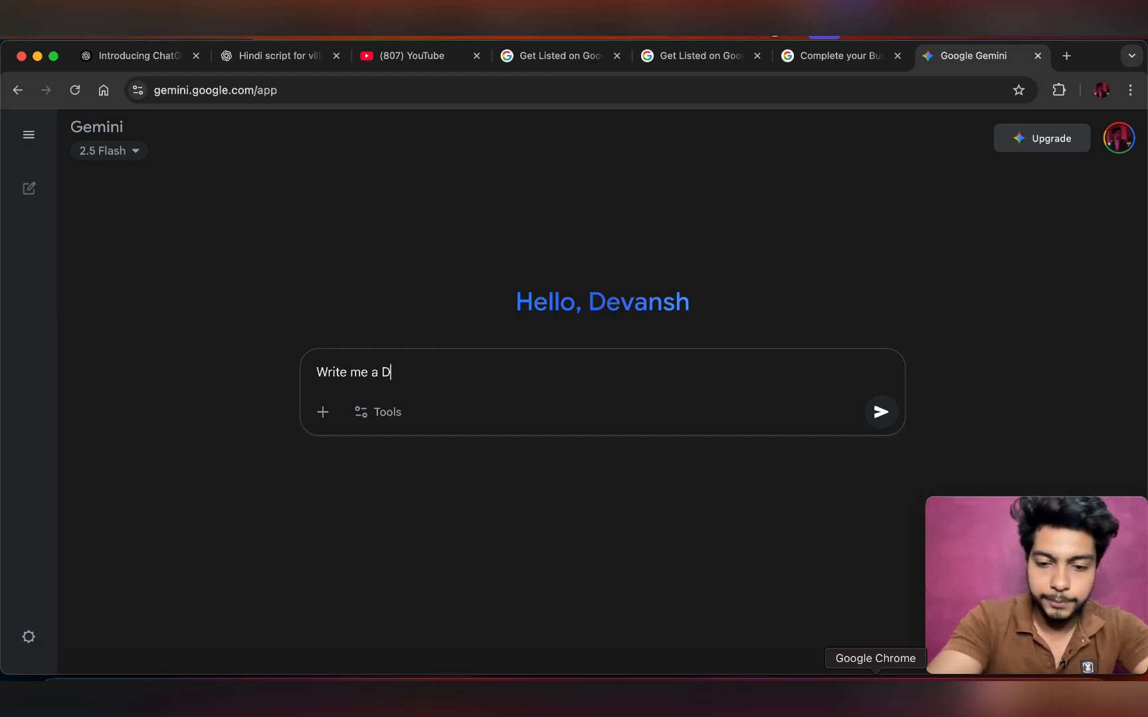
text(iscription of my G)
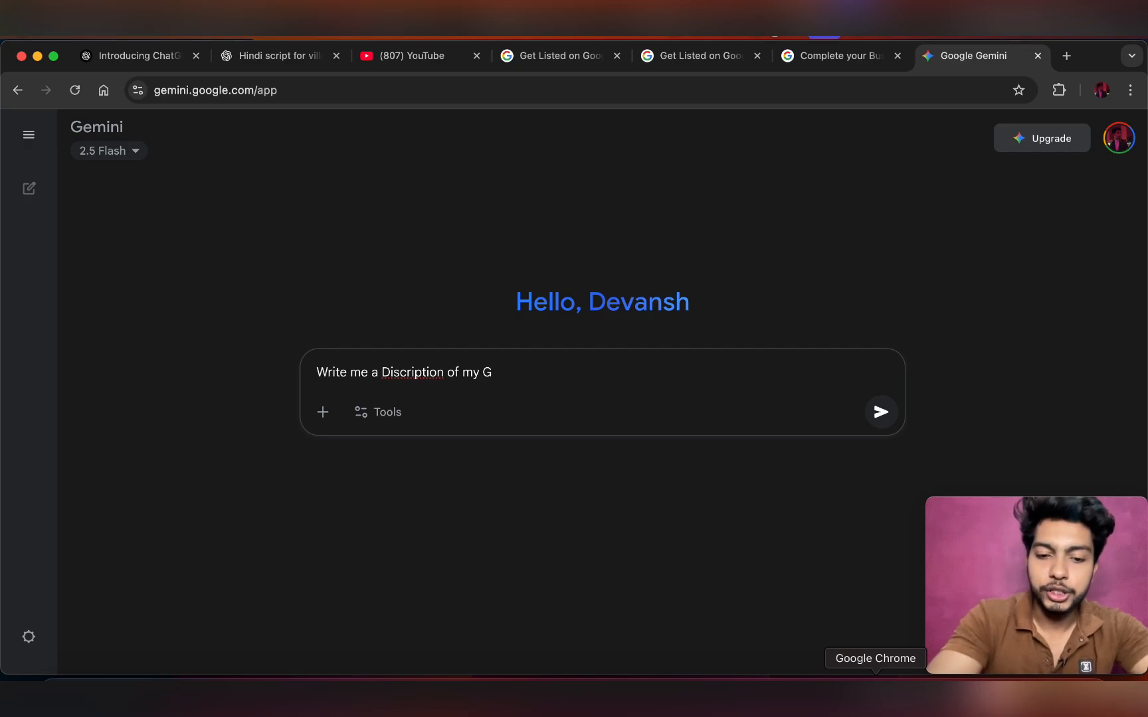
text(mb profil)
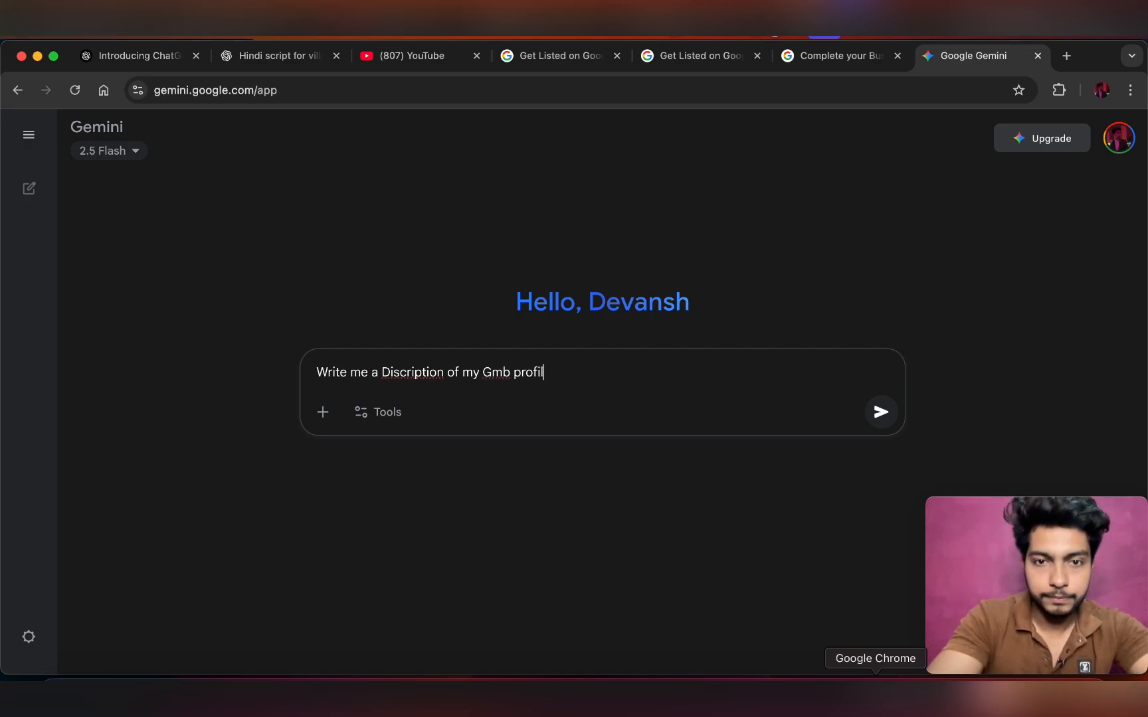
text(e names -)
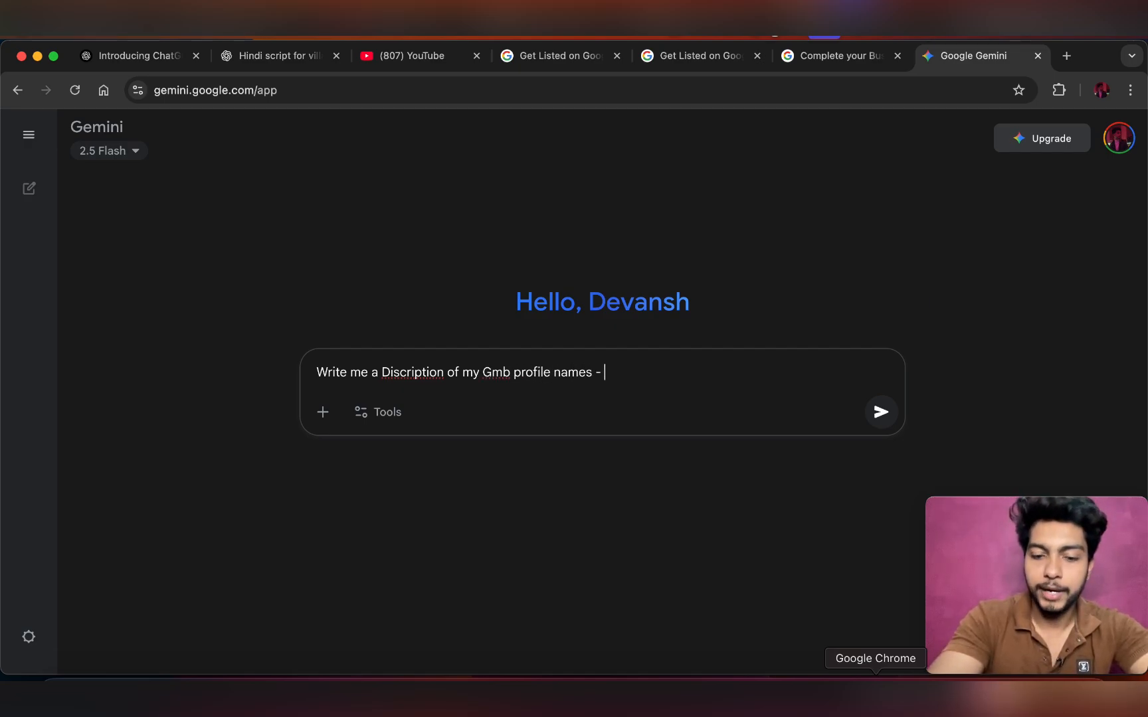
key(Caps_Lock)
text(De)
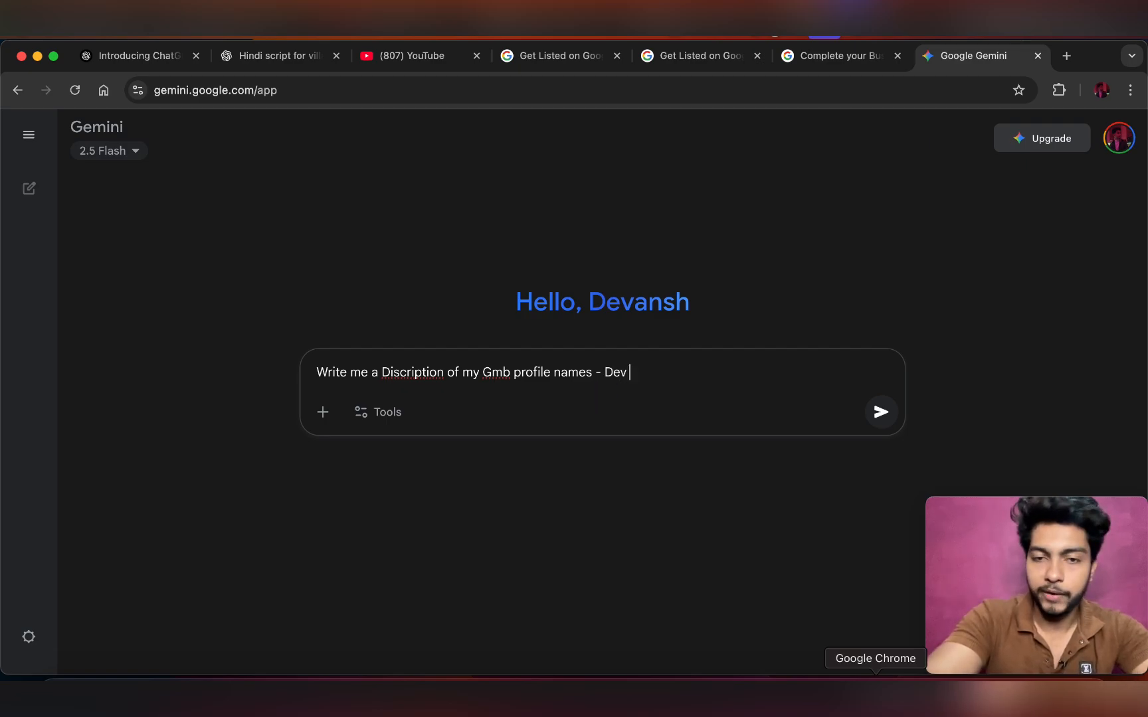
text(v Real)
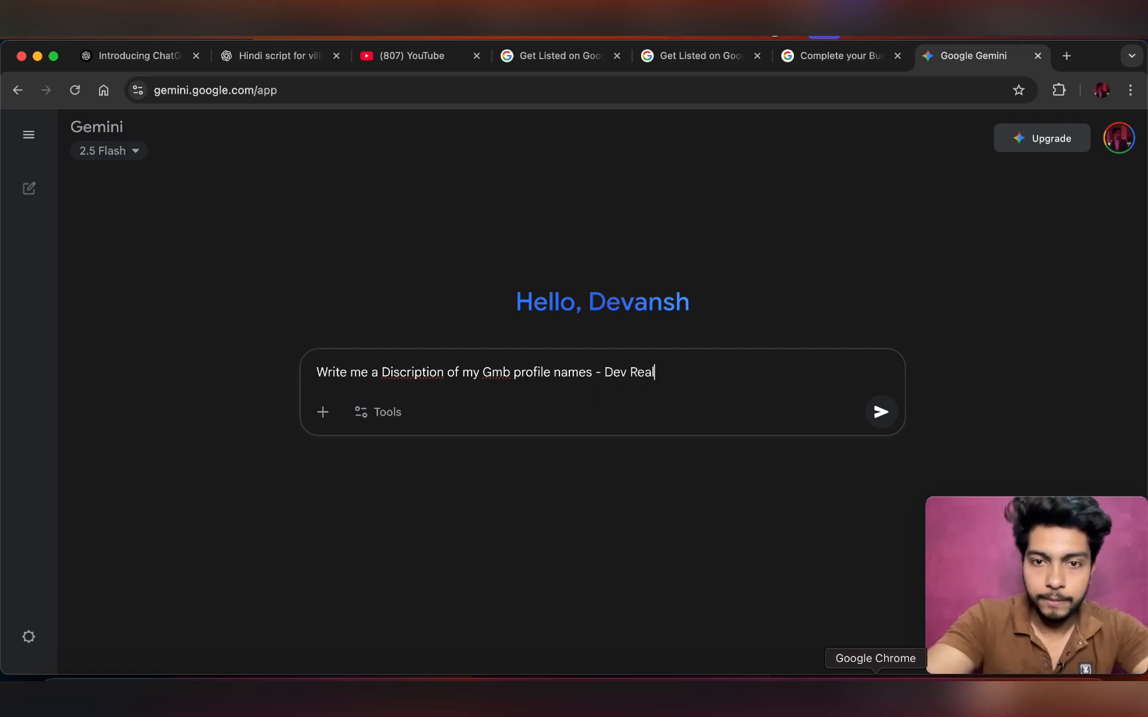
text( Estate )
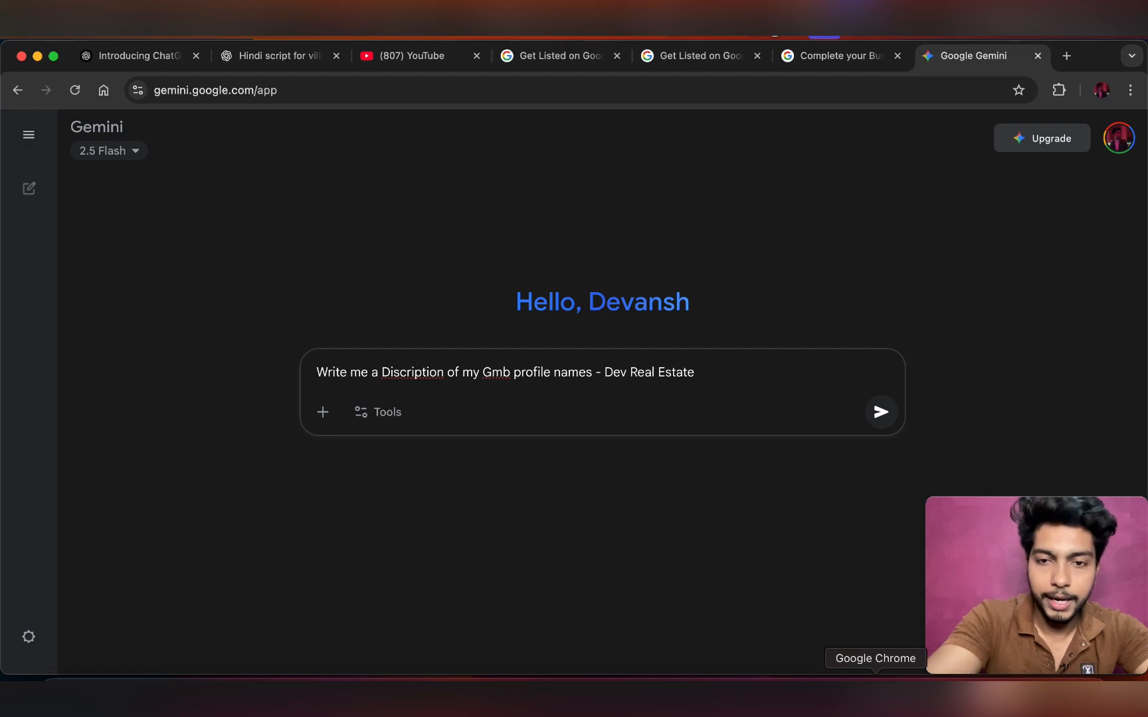
text(& Finance ,)
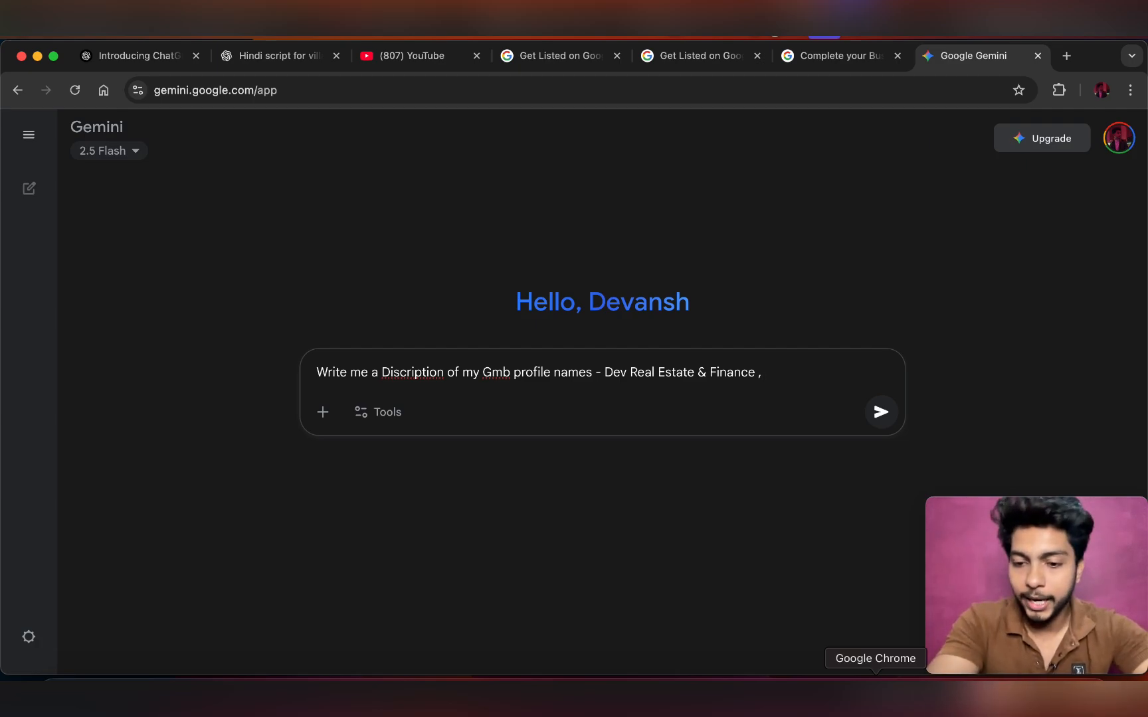
key(shift+Return)
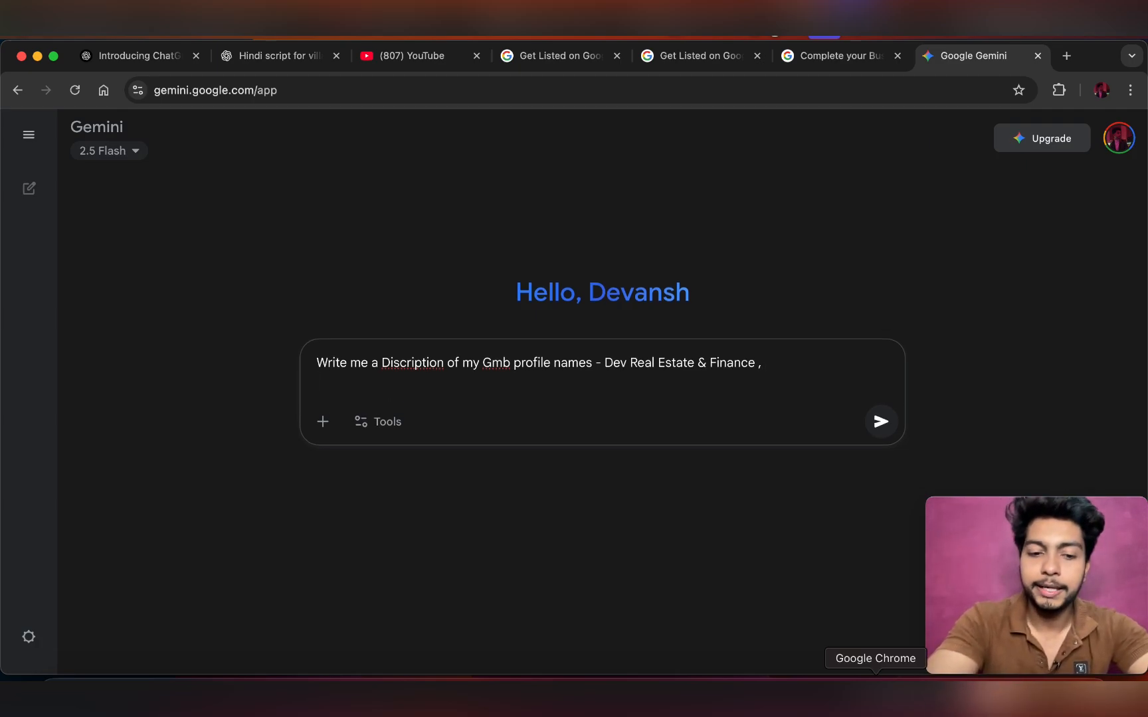
text(Categ)
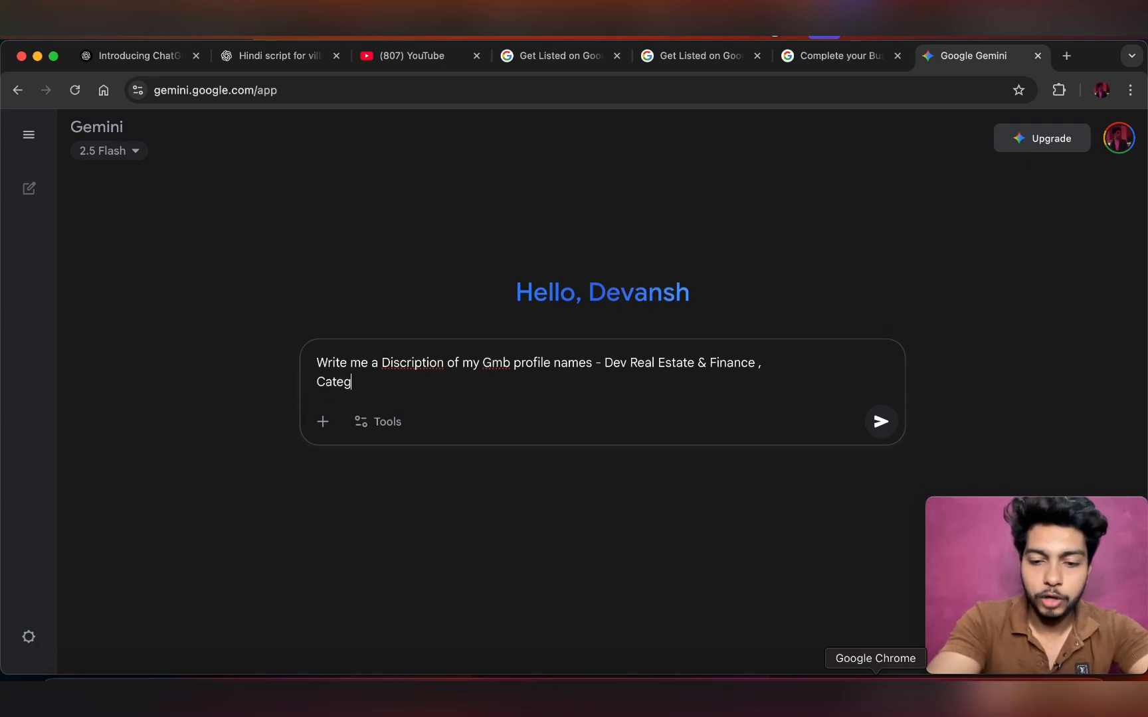
text(ory-)
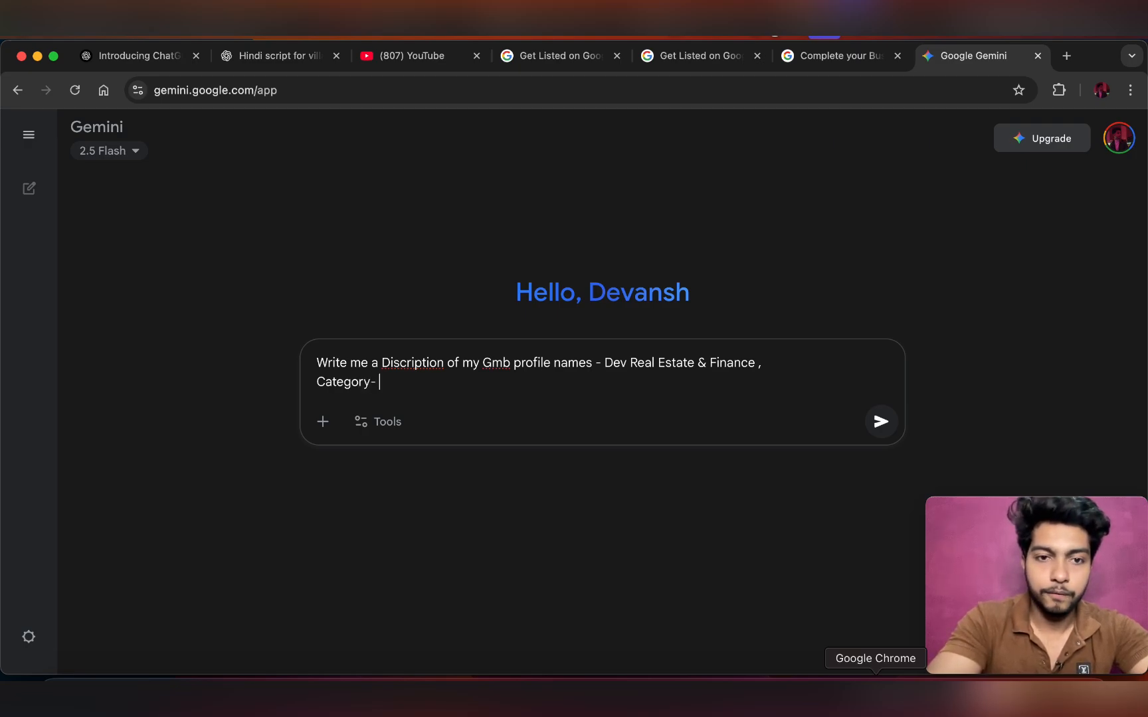
text( Proper)
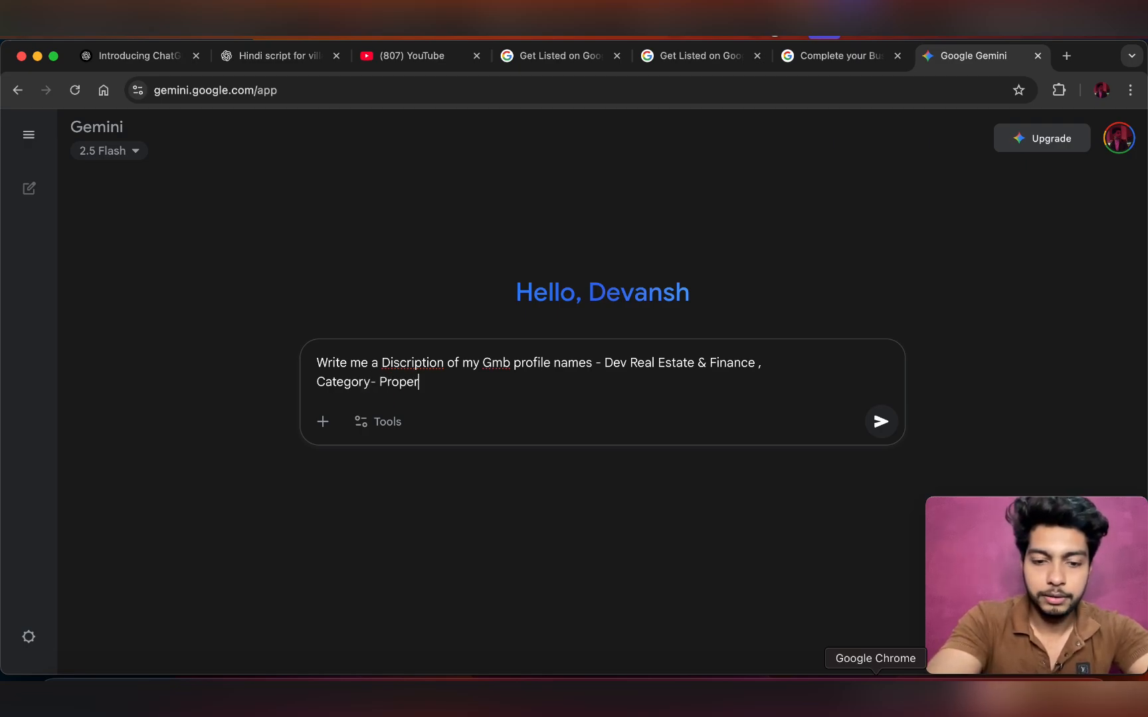
text(ty Consu)
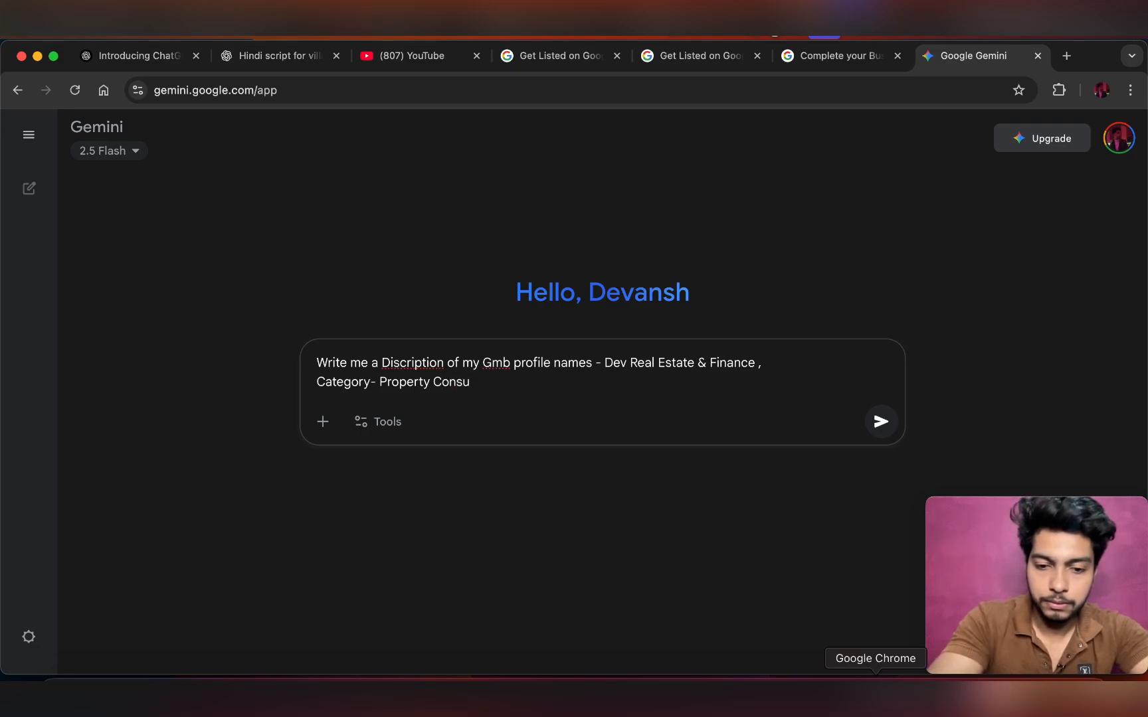
text(lltant)
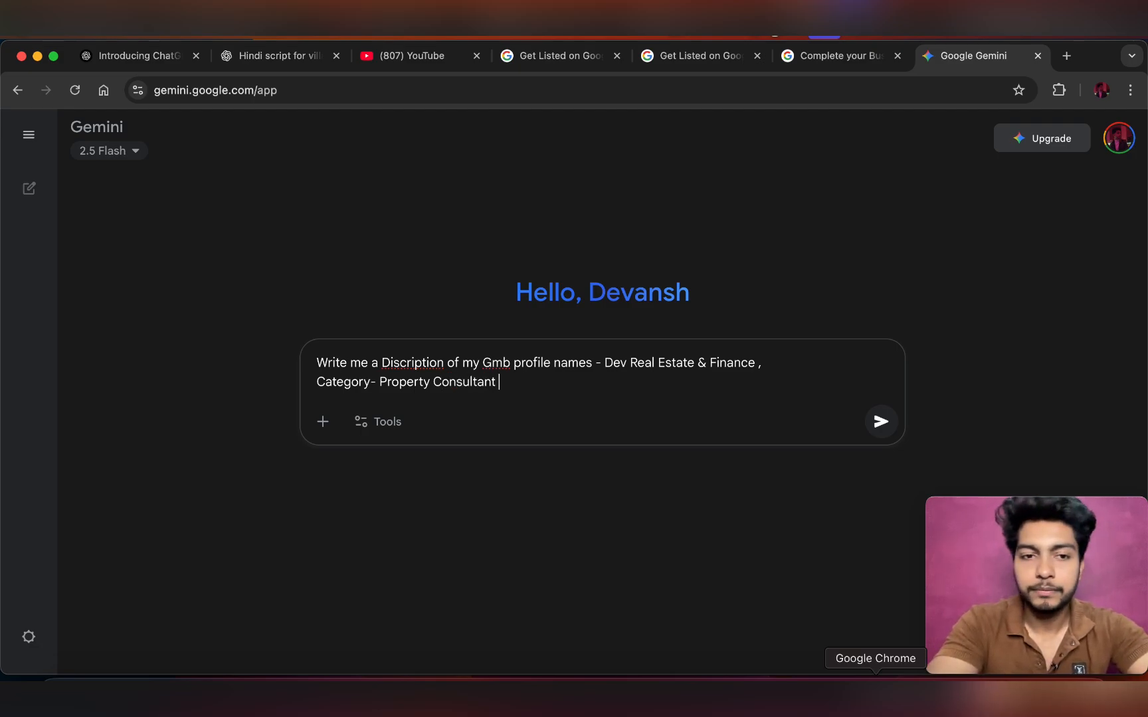
Add keyword 'Best Property Consultant in Kanpur' and details: years in business, trusted, 600+ homes sold
key(shift+Return)
text(Keywor)
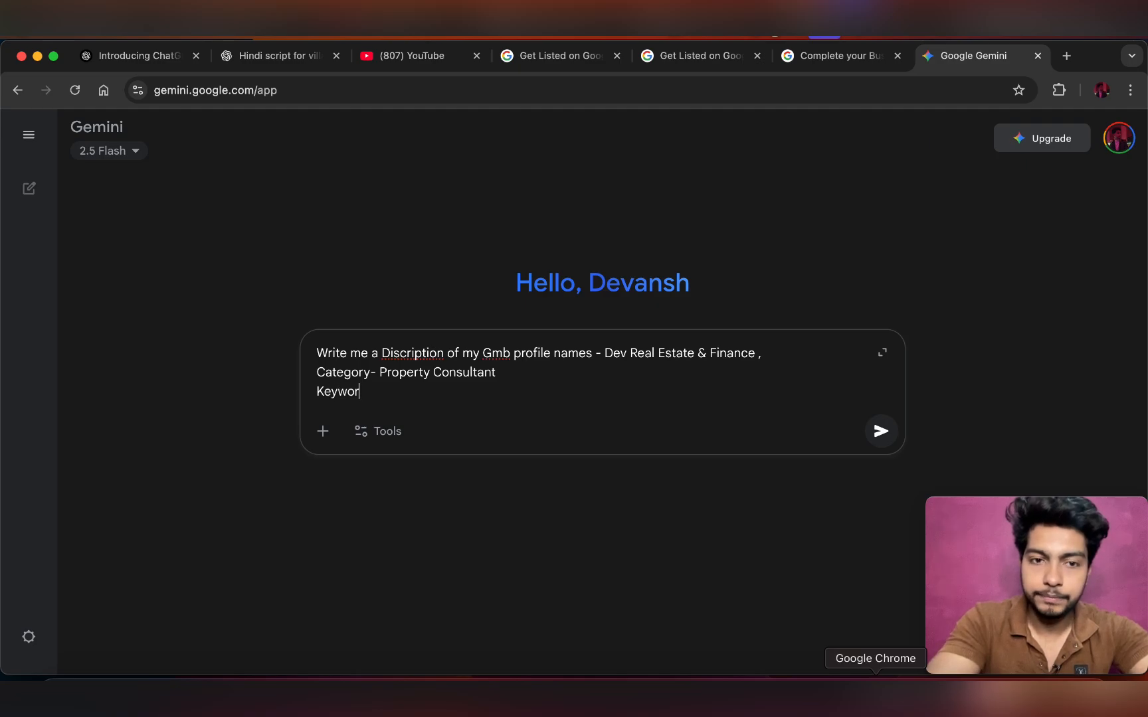
text(d - Be)
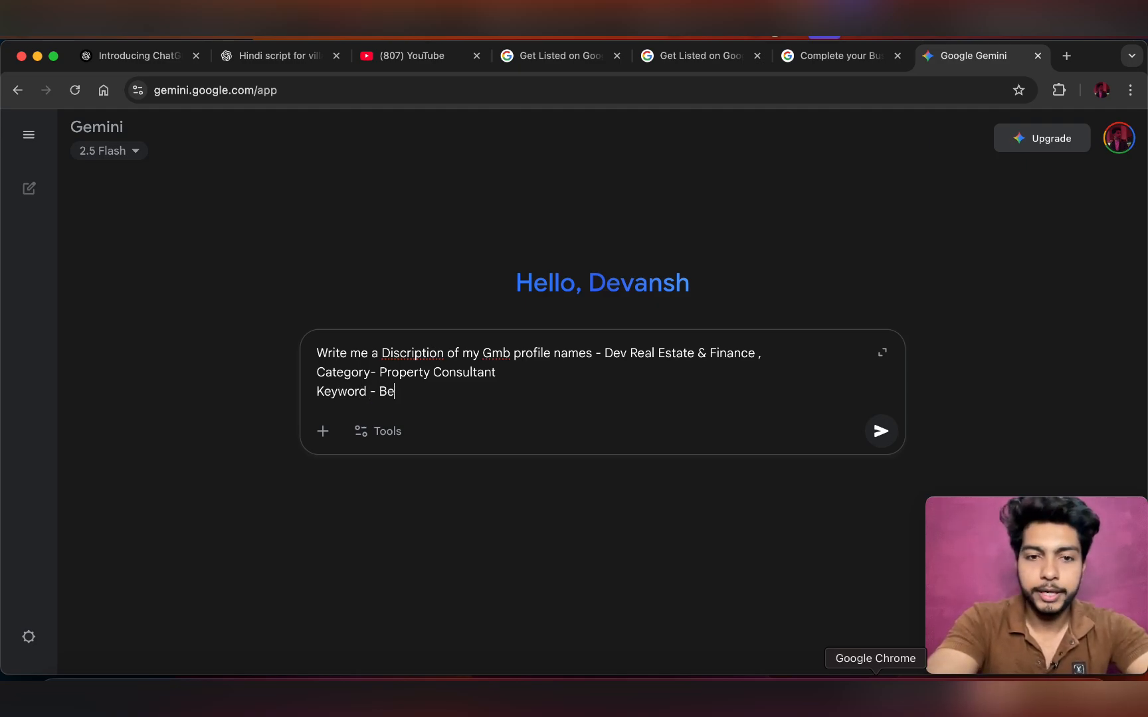
text(st Properyt)
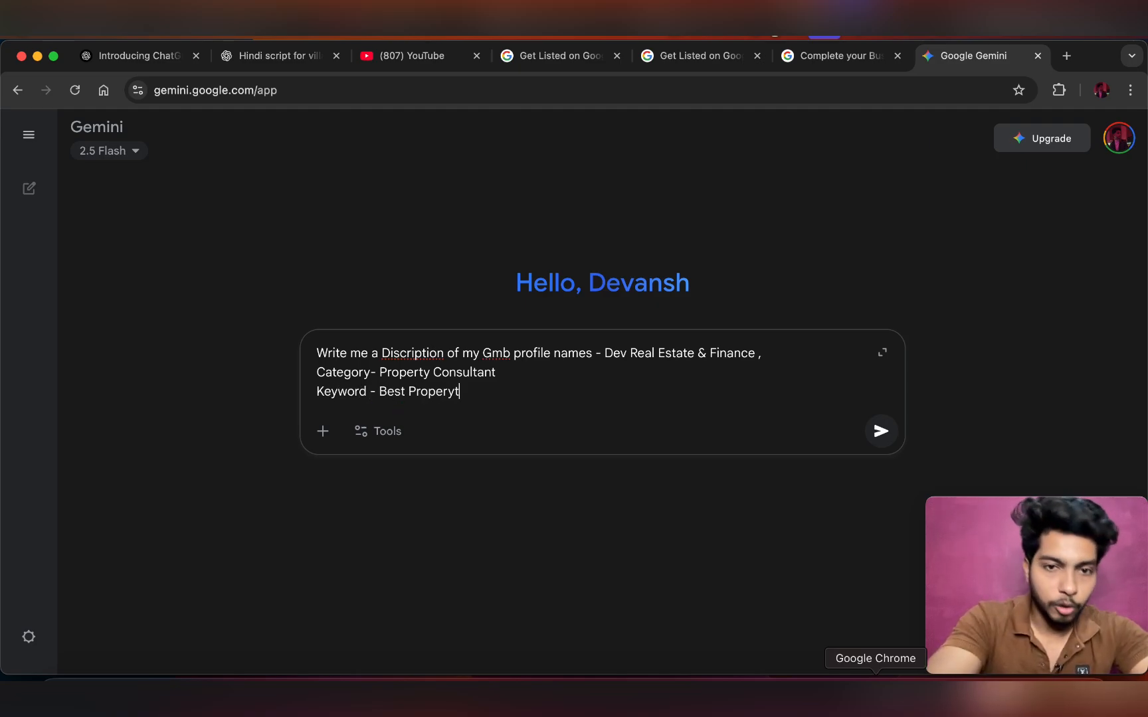
key(BackSpace)
key(BackSpace)
text(ty)
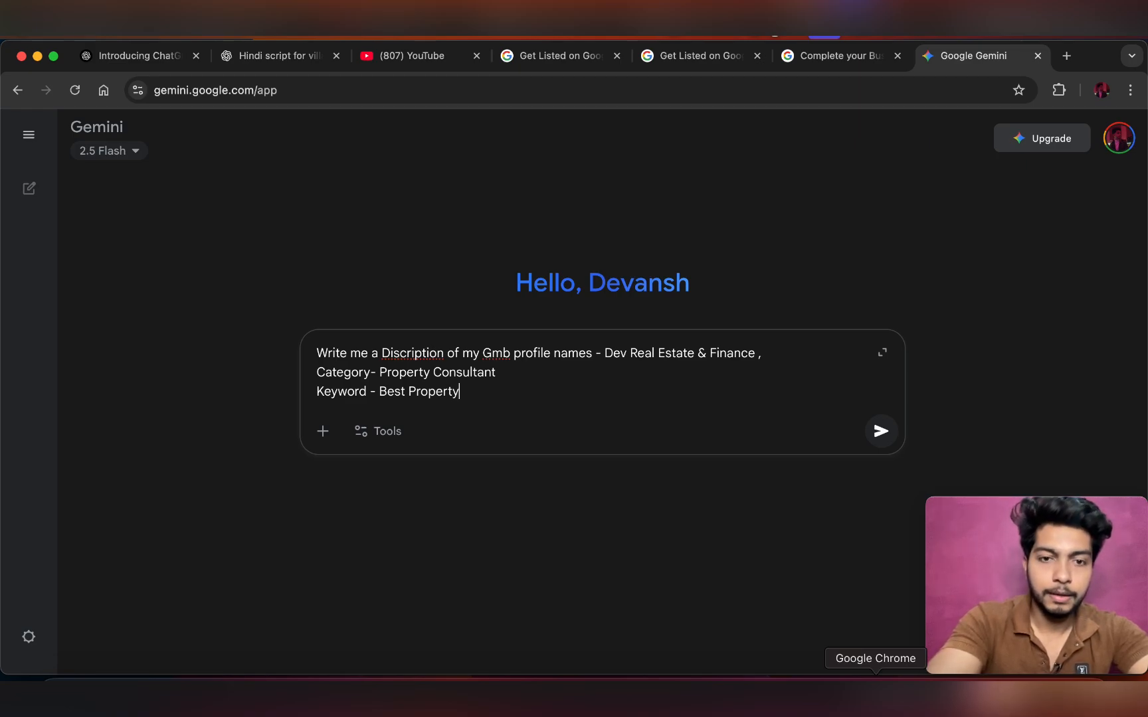
text( Consul)
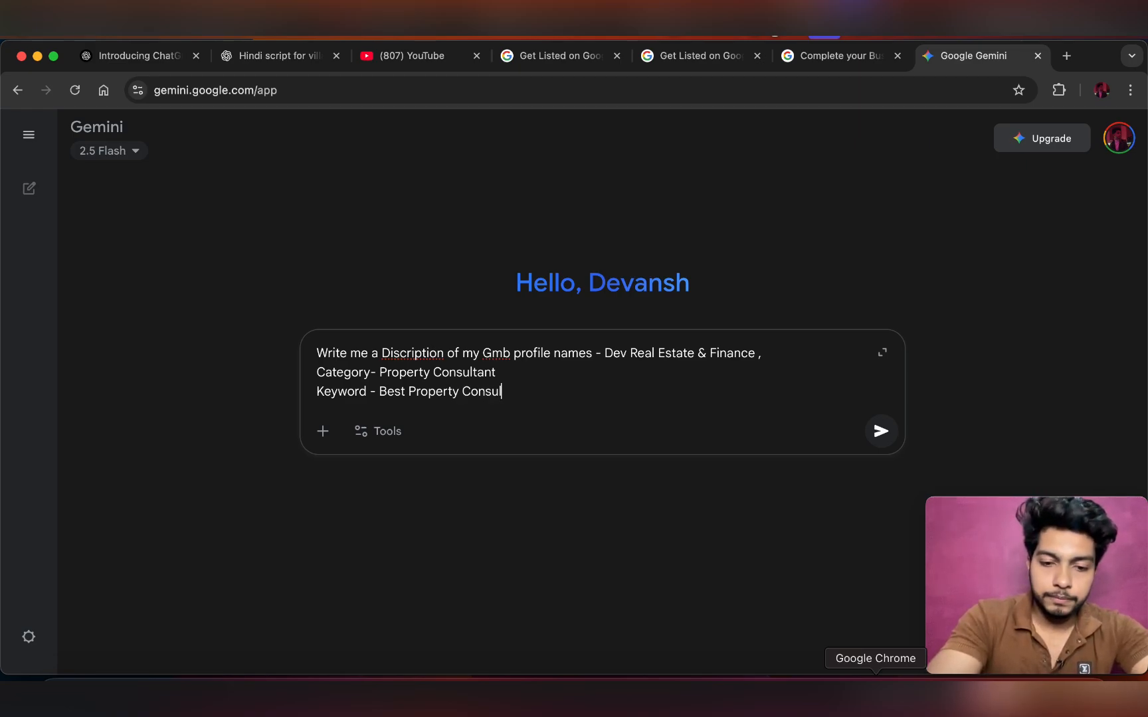
text(tant in Kanpur)
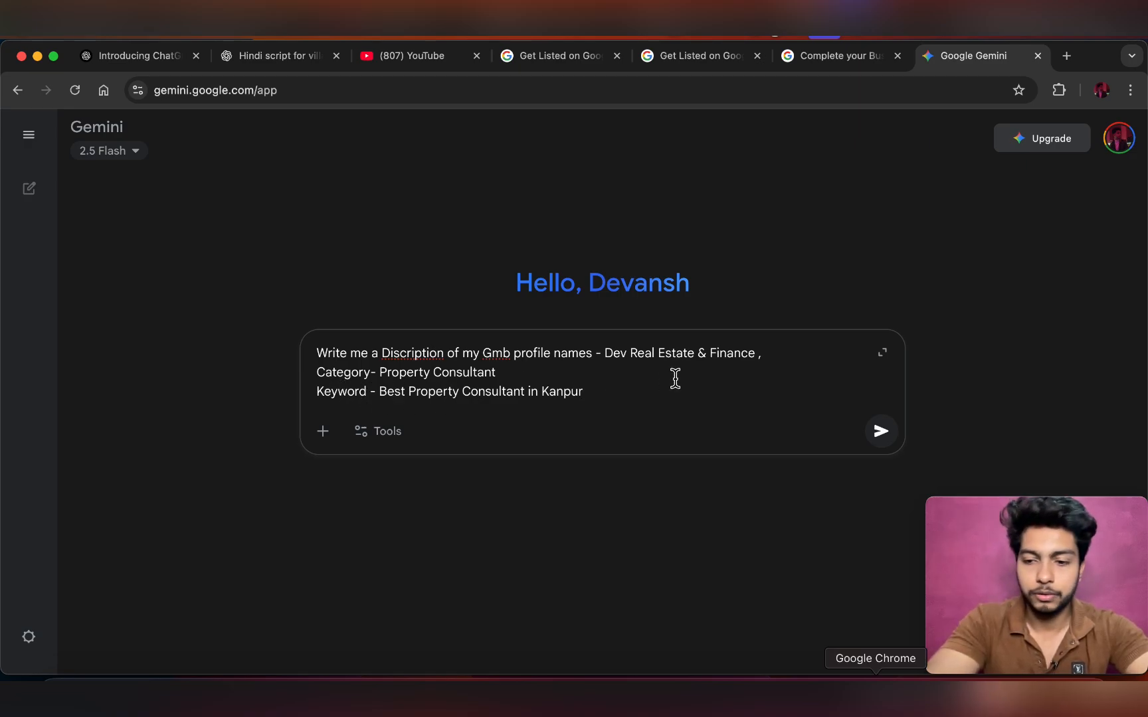
key(shift+Return)
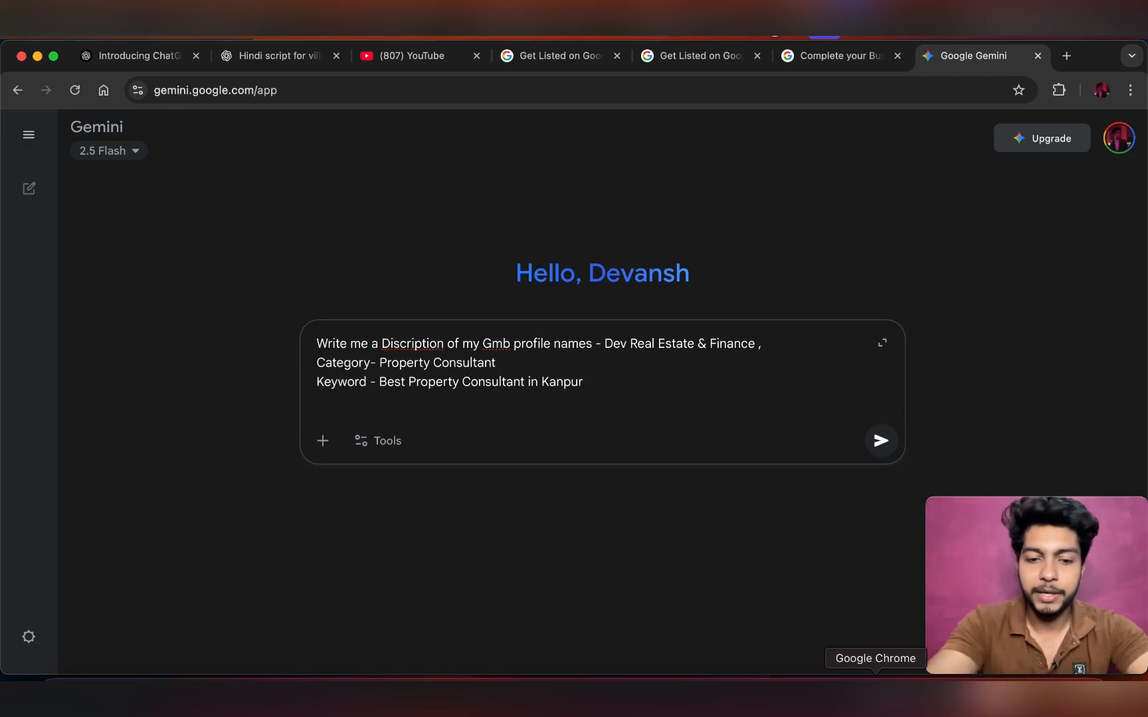
text(other fe)
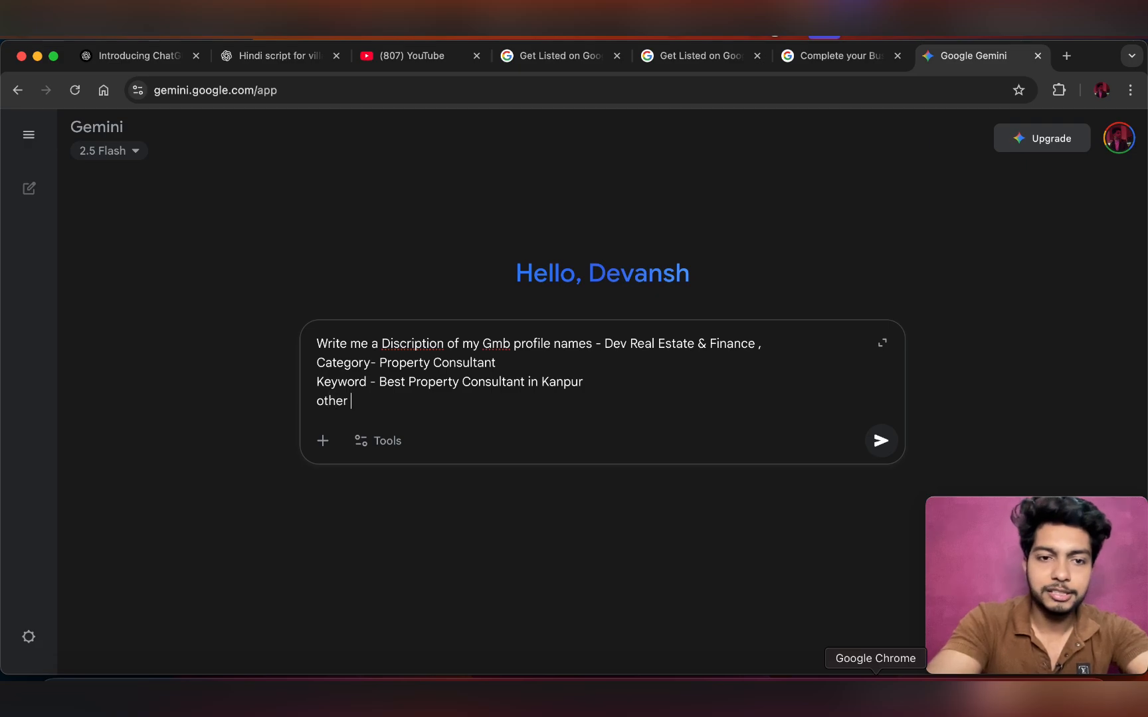
key(BackSpace)
key(BackSpace)
text(deta)
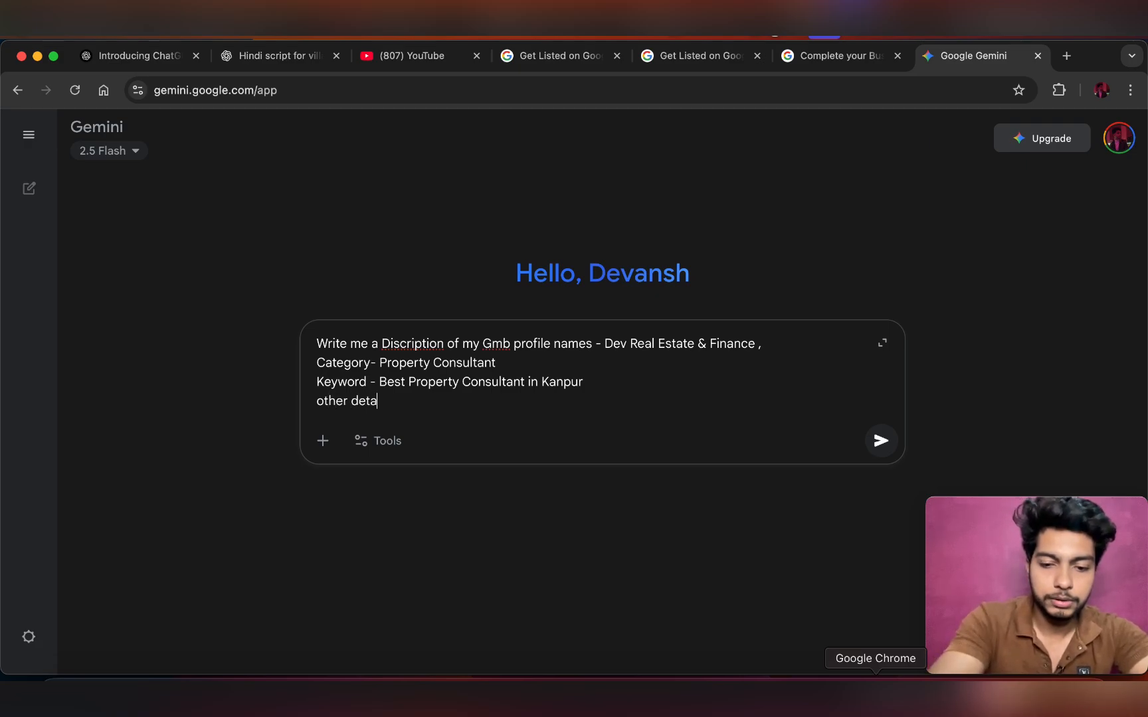
text(ils - 17)
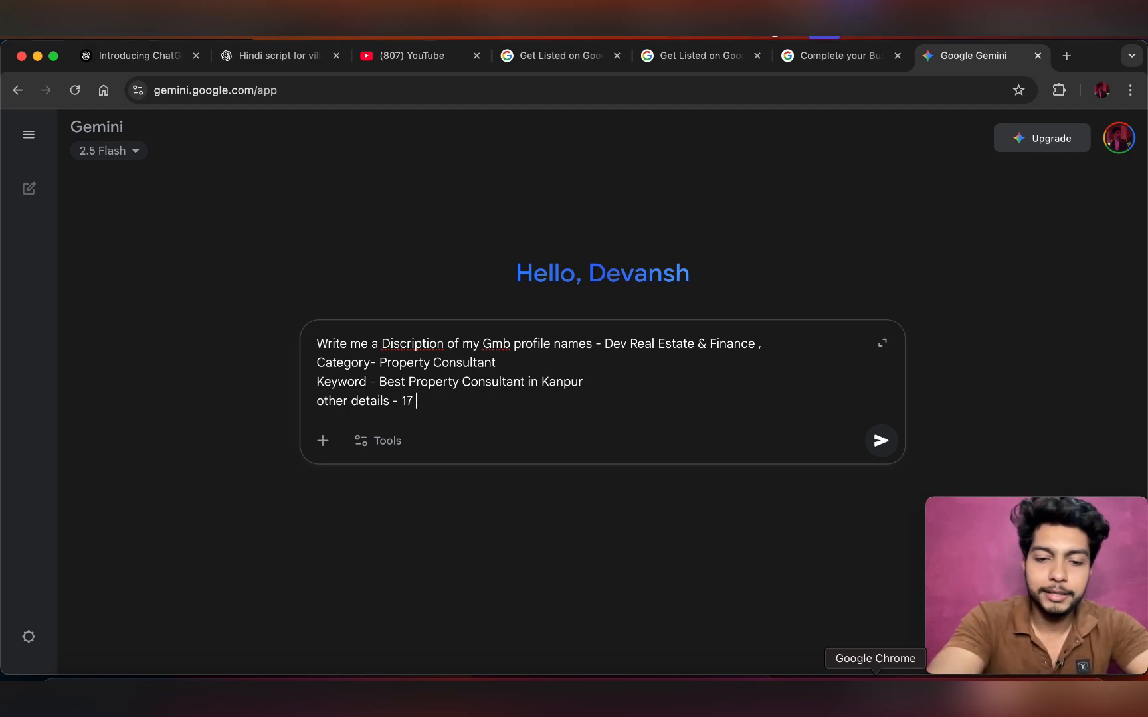
text(years in )
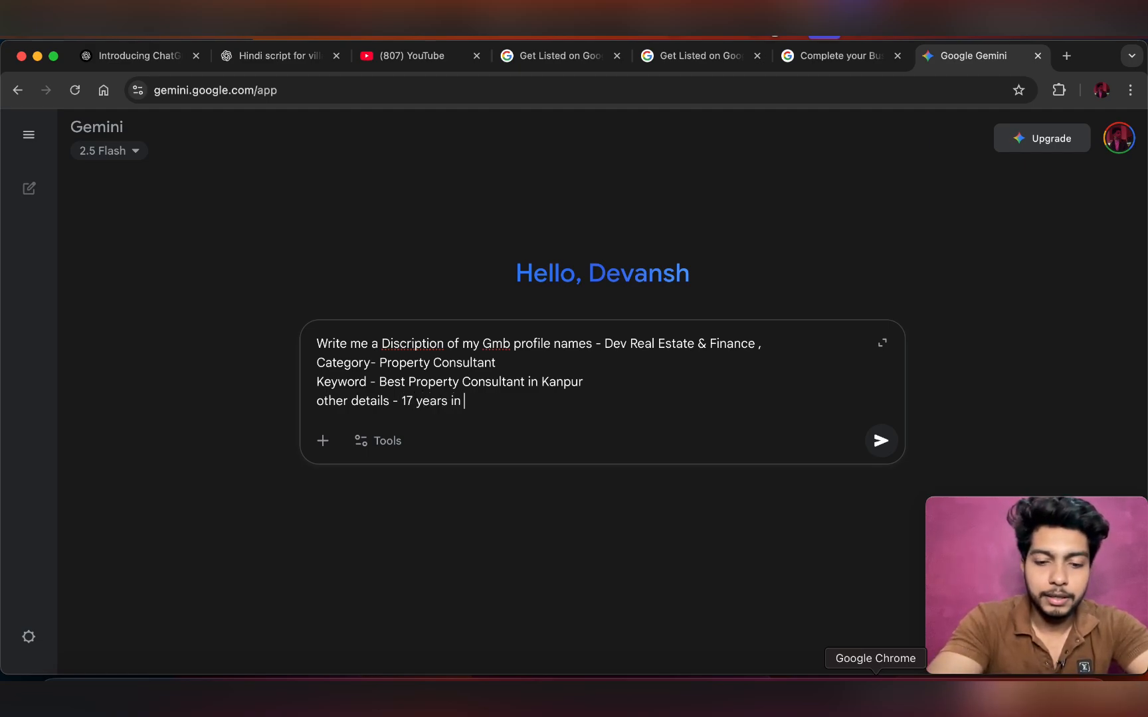
text(Business , trusted )
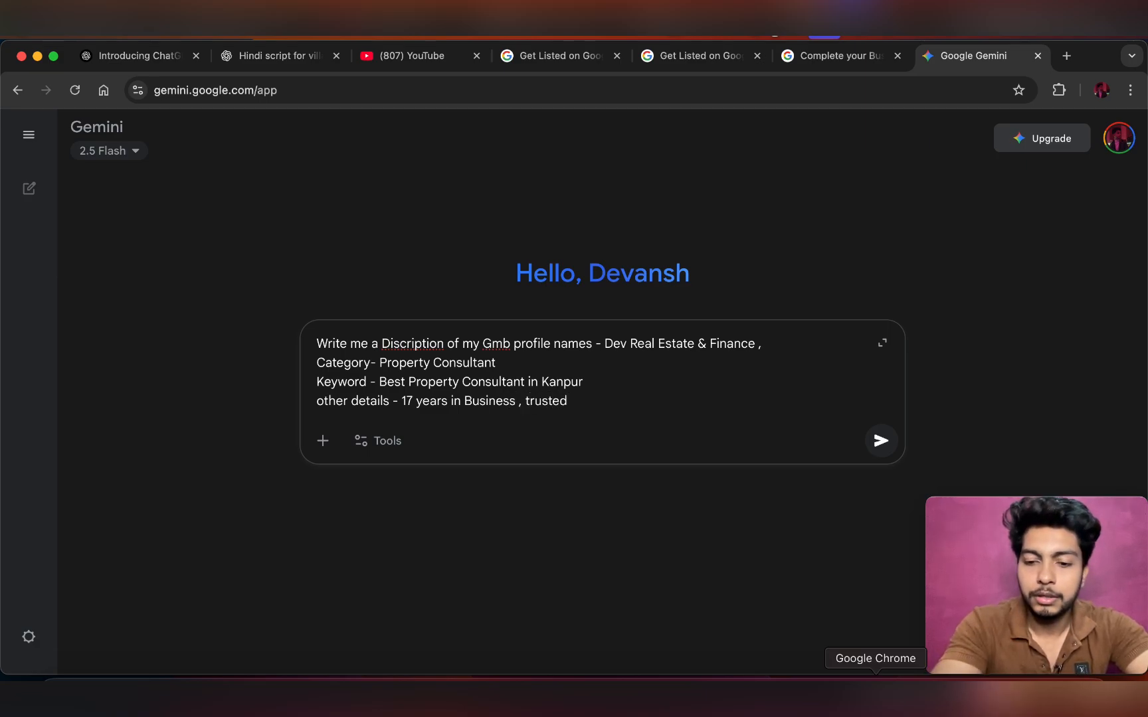
text(, morethan)
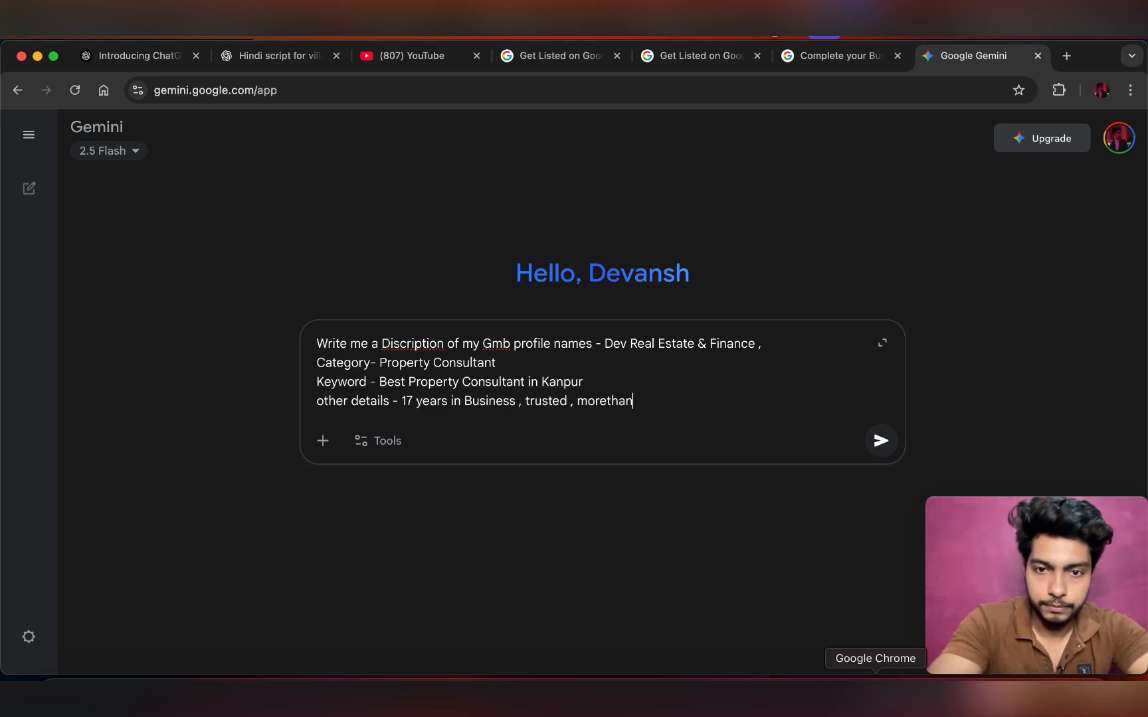
text( 600 +)
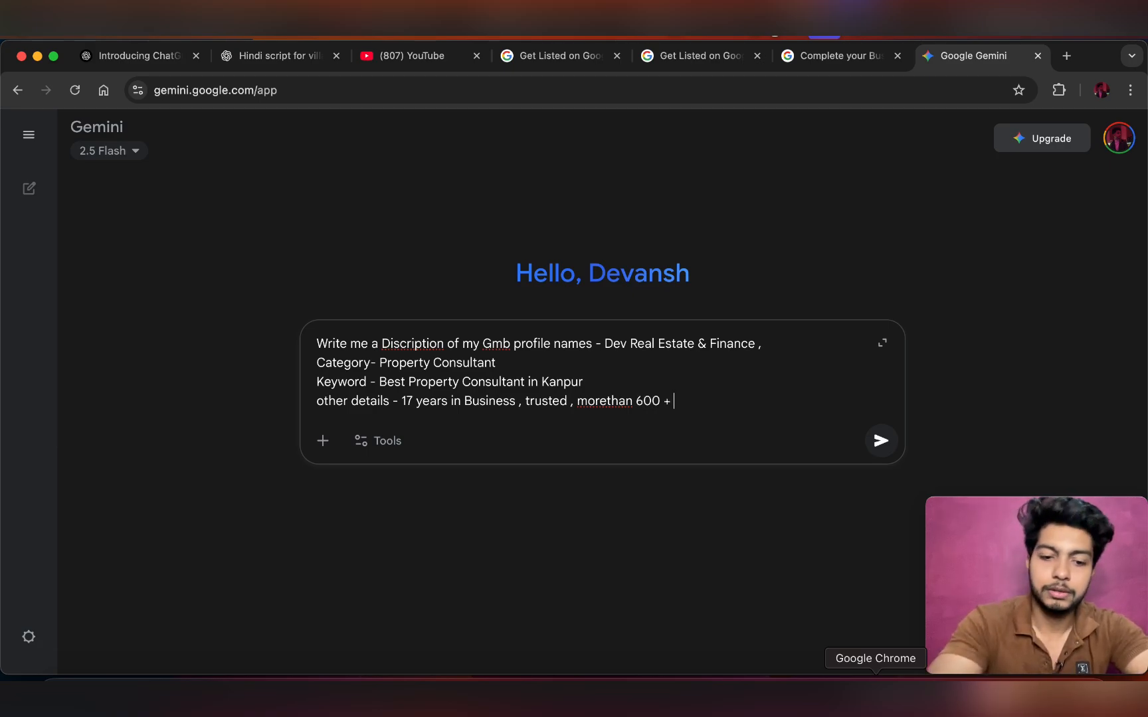
key(Caps_Lock)
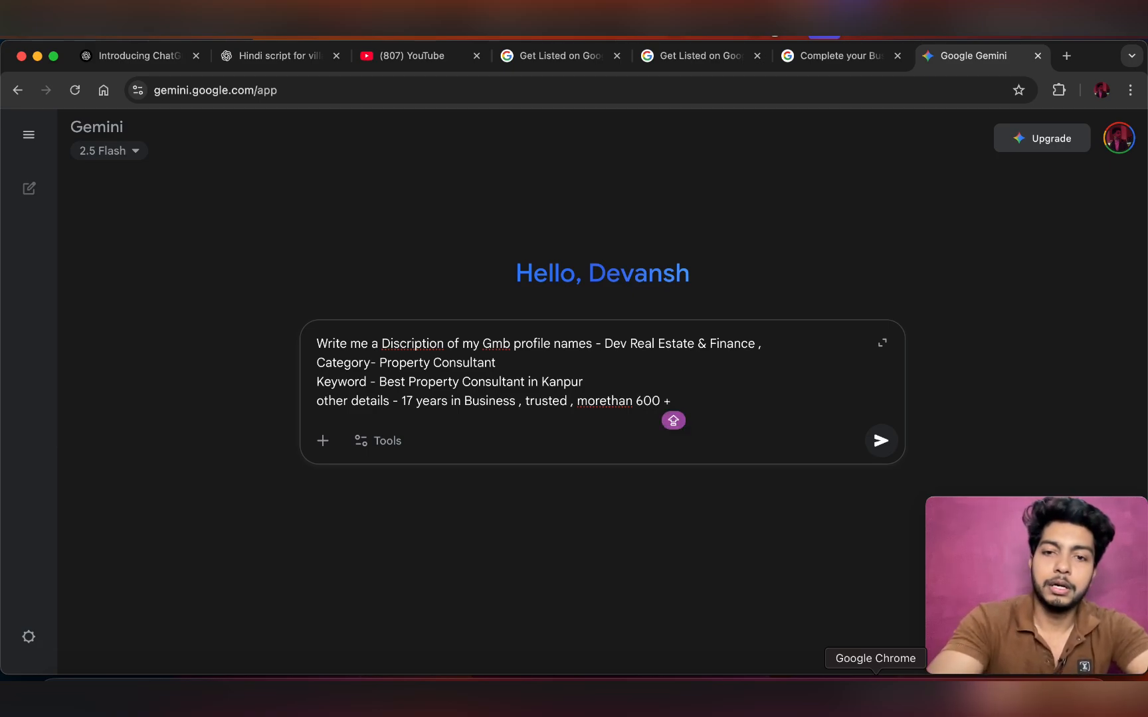
text(+ Homes)
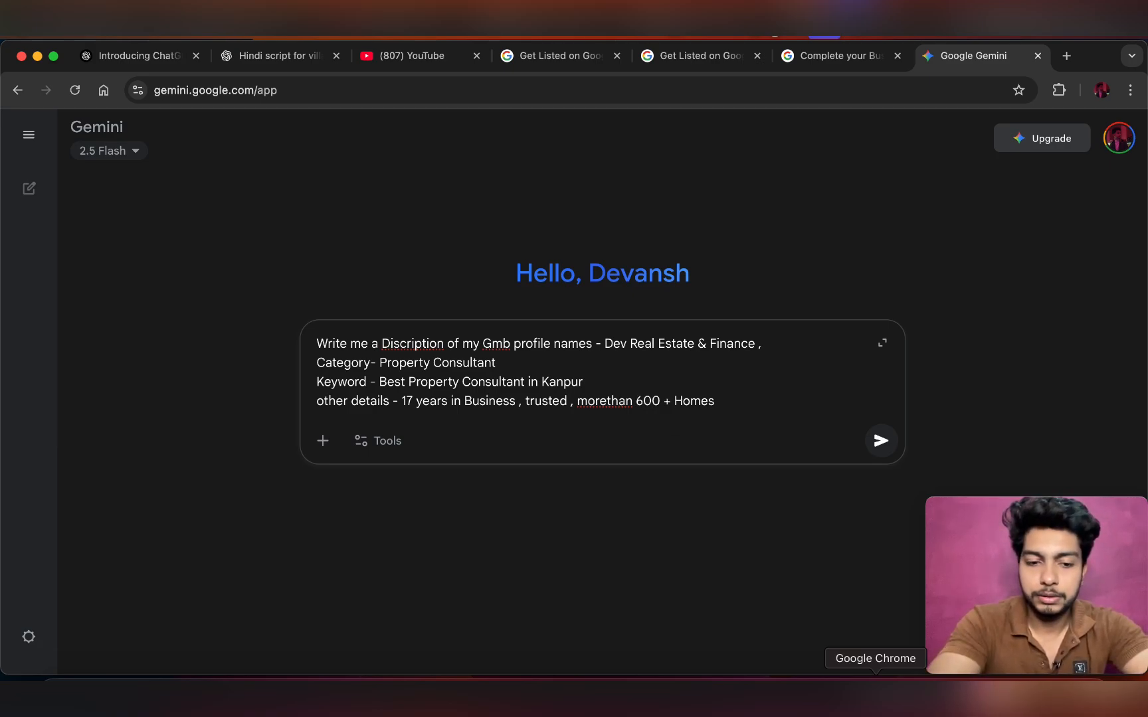
text( property sold)
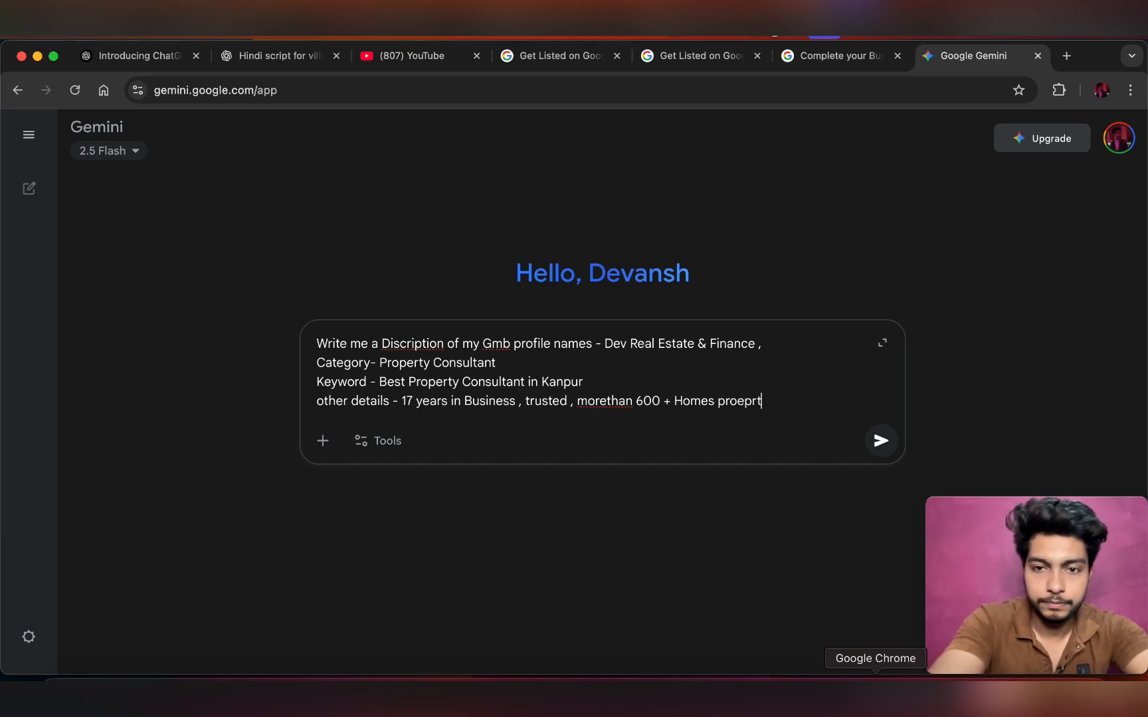
Send the request to Gemini and select the Option 1 (Direct & Professional) description paragraph
key(Return)
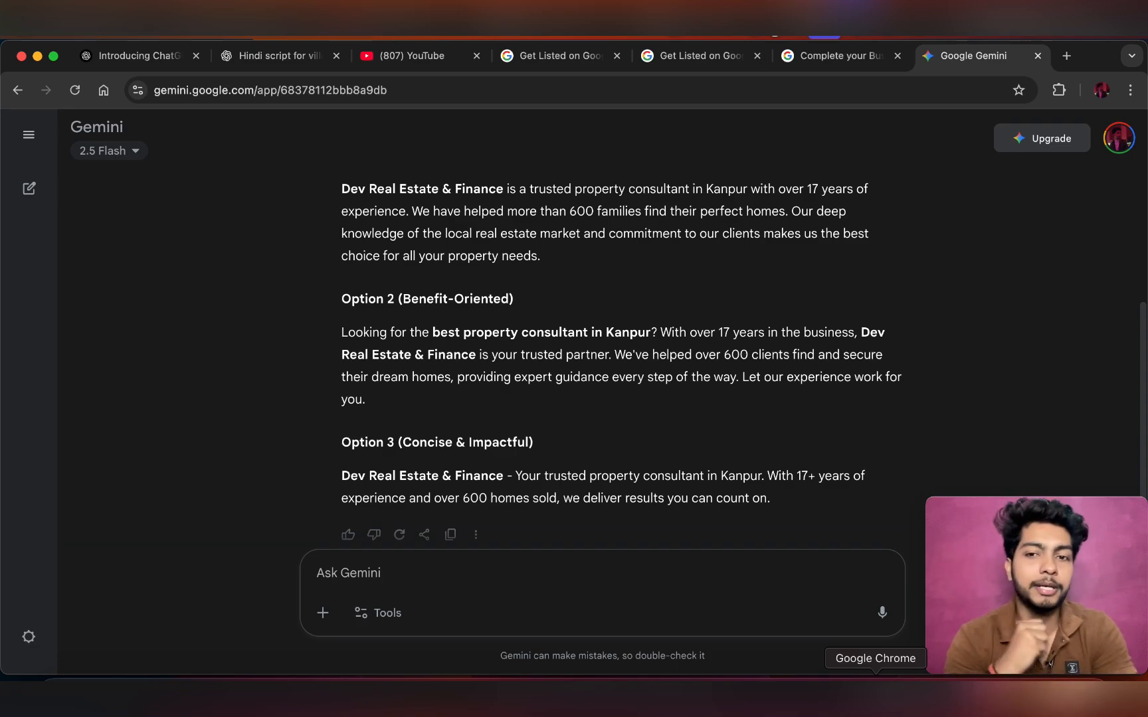
scroll(526, 293, up, 3)
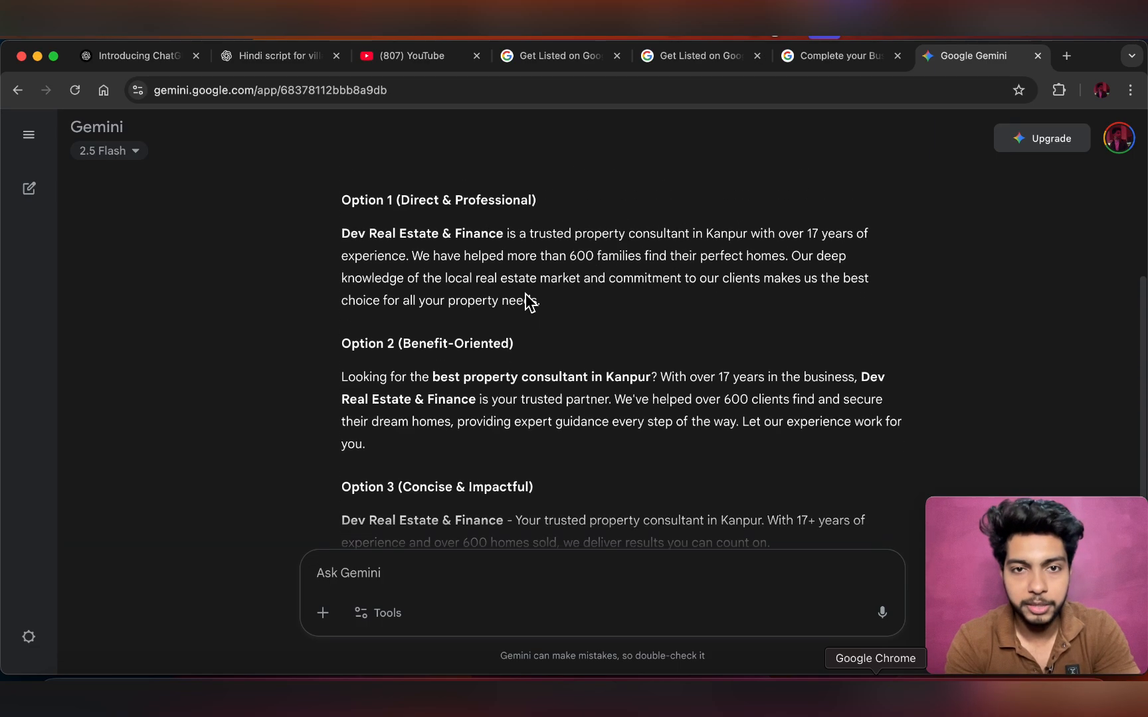
scroll(525, 293, up, 1)
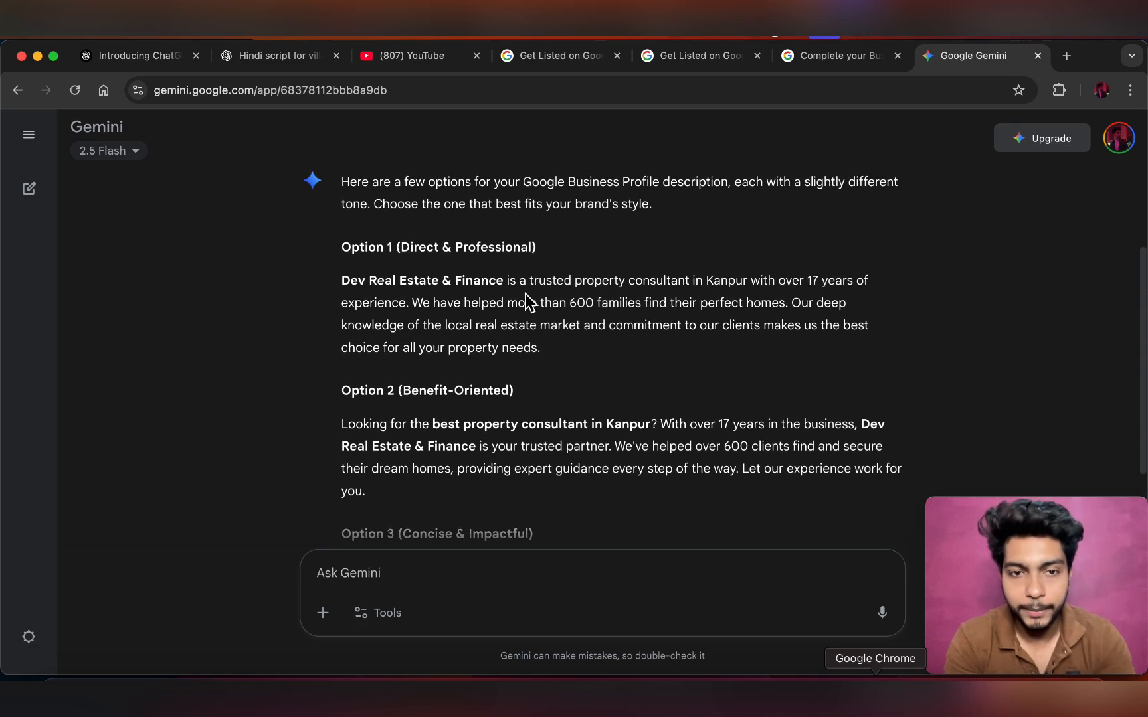
scroll(525, 293, down, 4)
scroll(494, 236, up, 2)
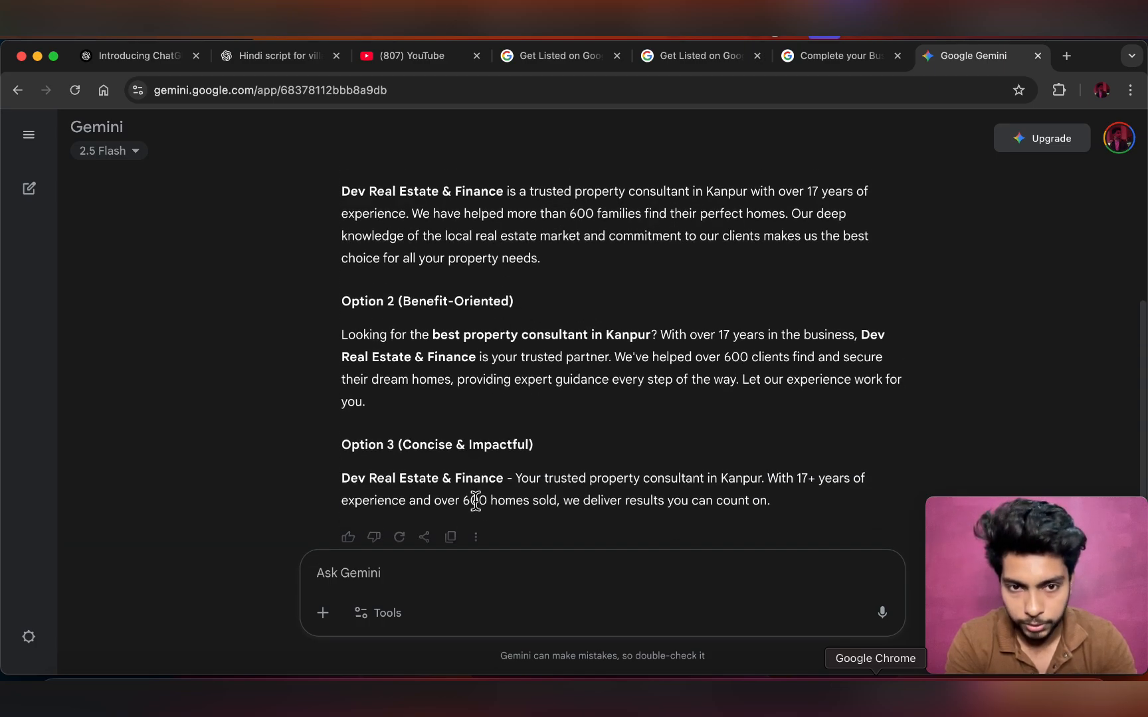
scroll(596, 420, up, 1)
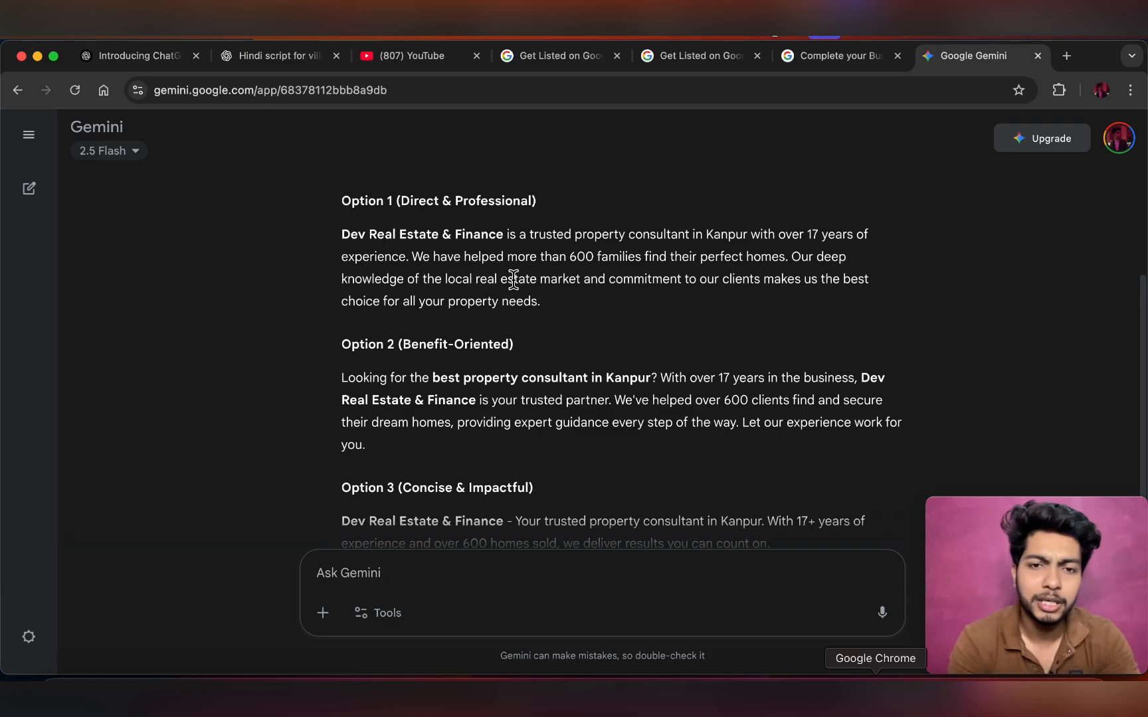
scroll(506, 280, down, 2)
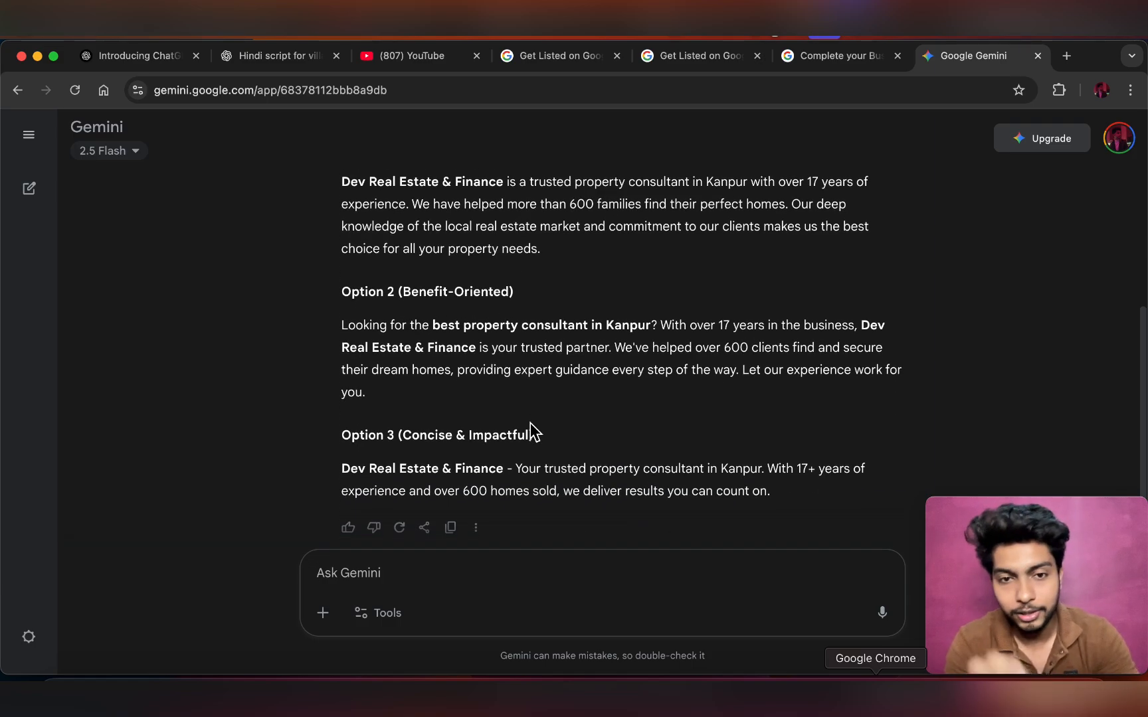
scroll(526, 420, up, 3)
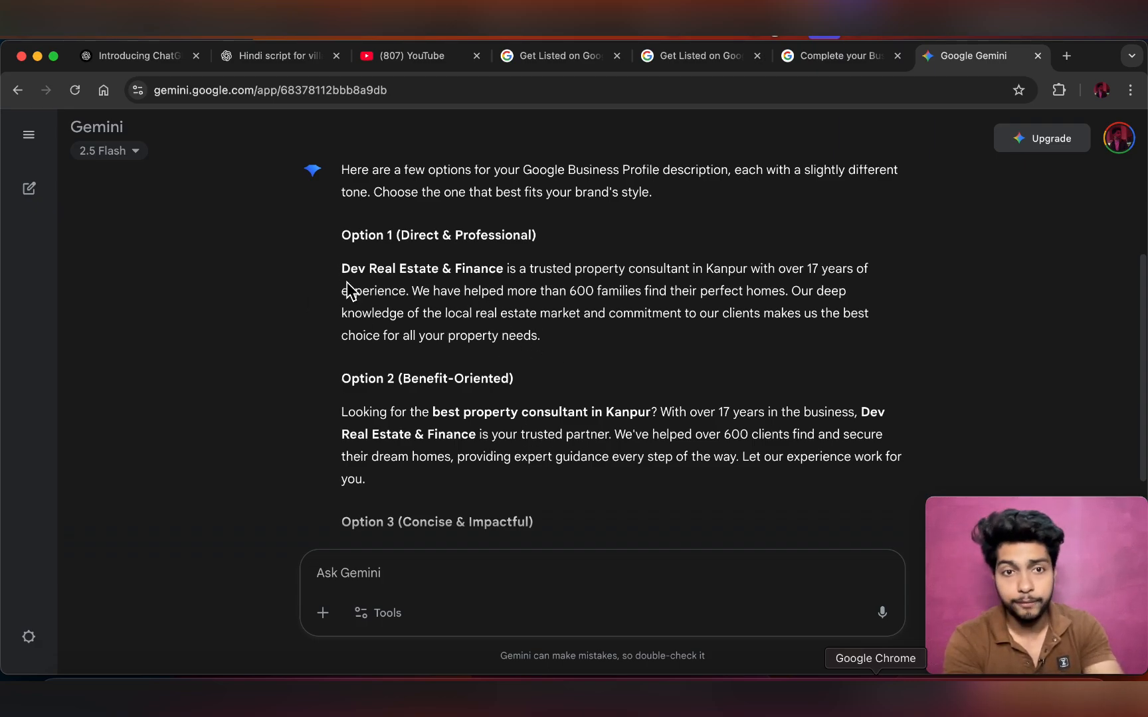
drag(342, 267, 549, 352)
key(super+c)
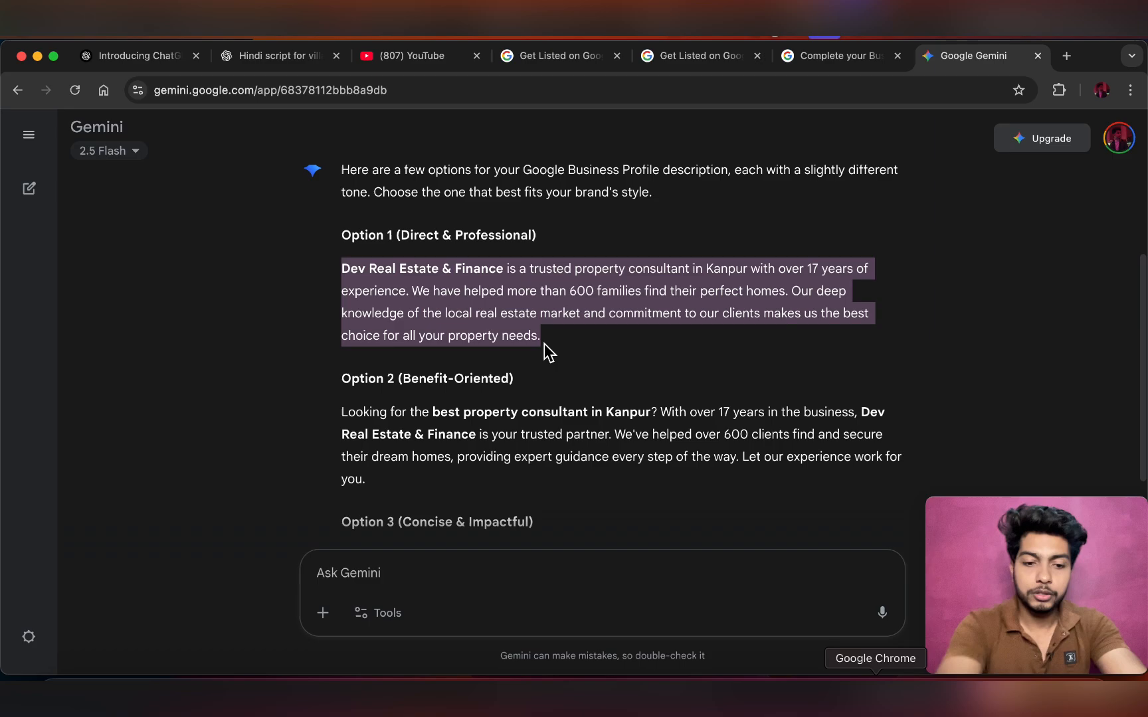
Paste the Gemini Option 1 paragraph into the business description and save it
click(716, 66)
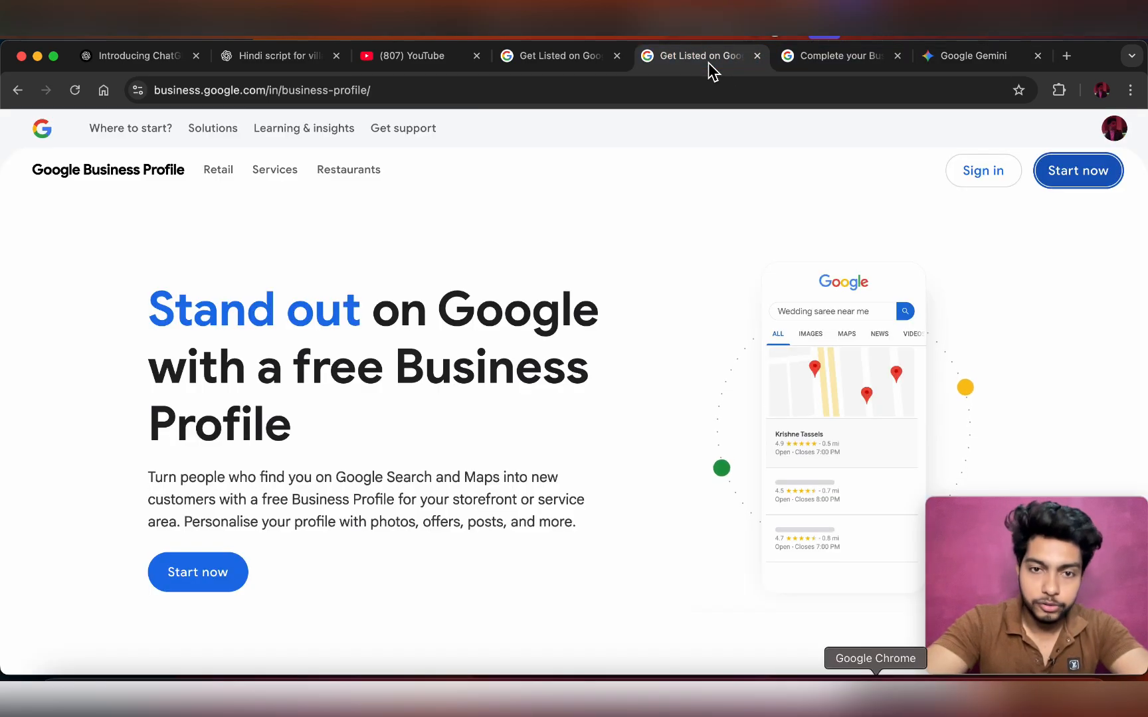
click(815, 66)
click(669, 547)
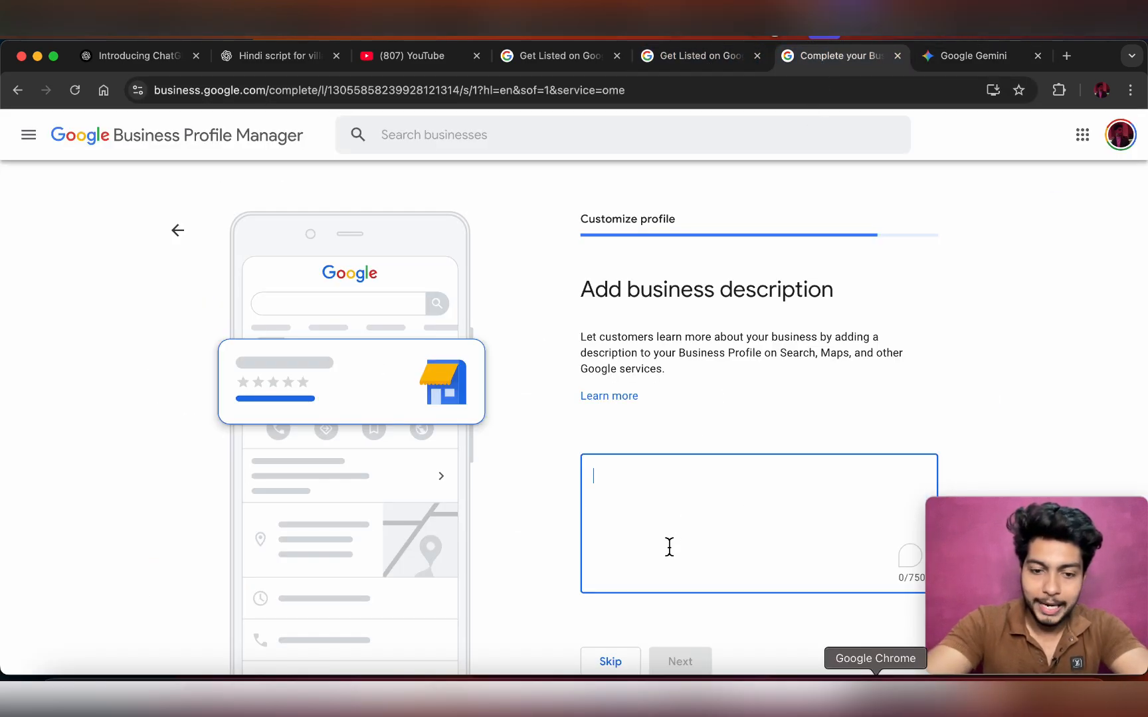
key(super+v)
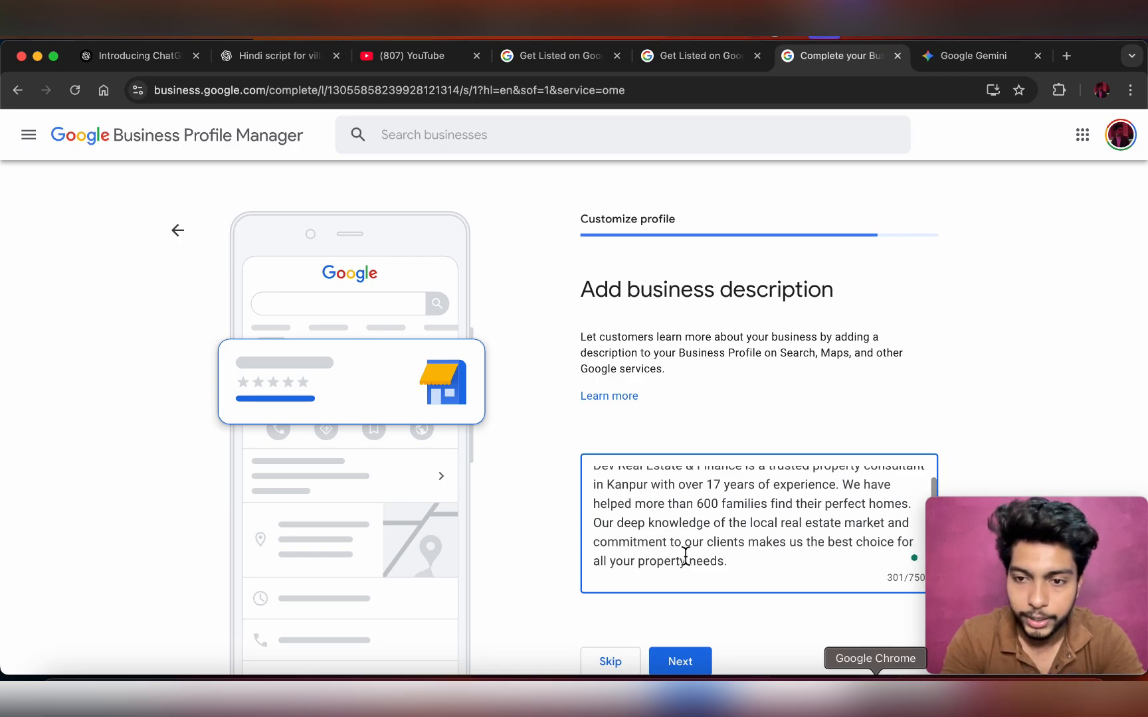
scroll(760, 612, down, 3)
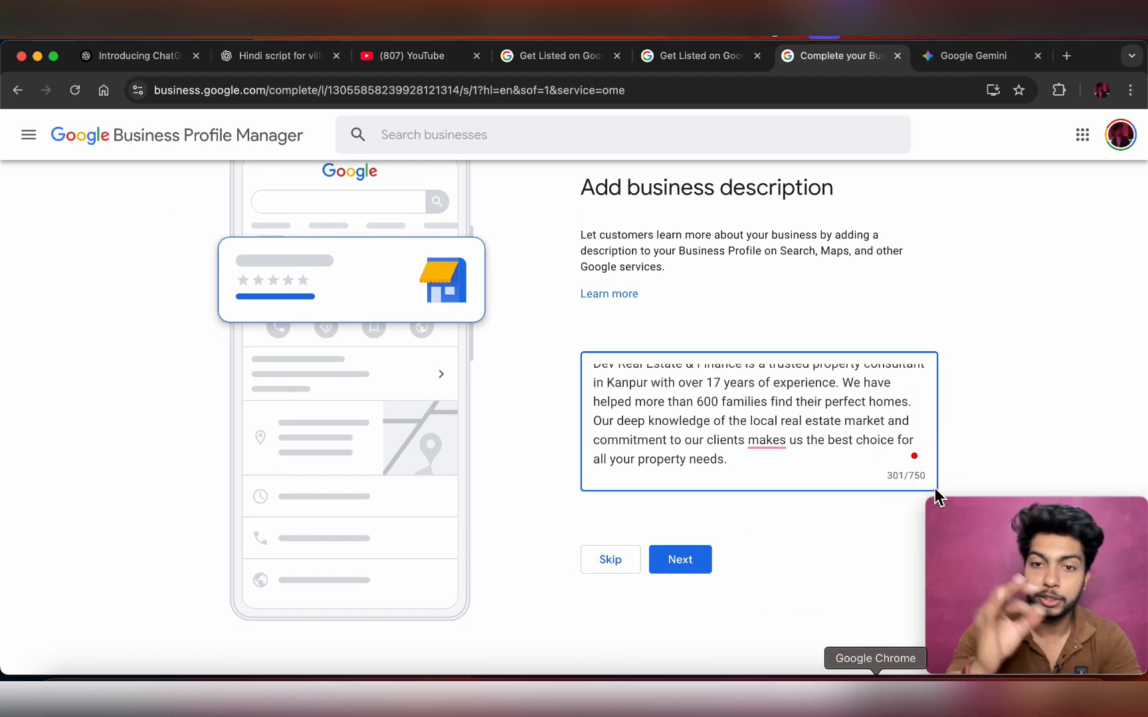
click(690, 572)
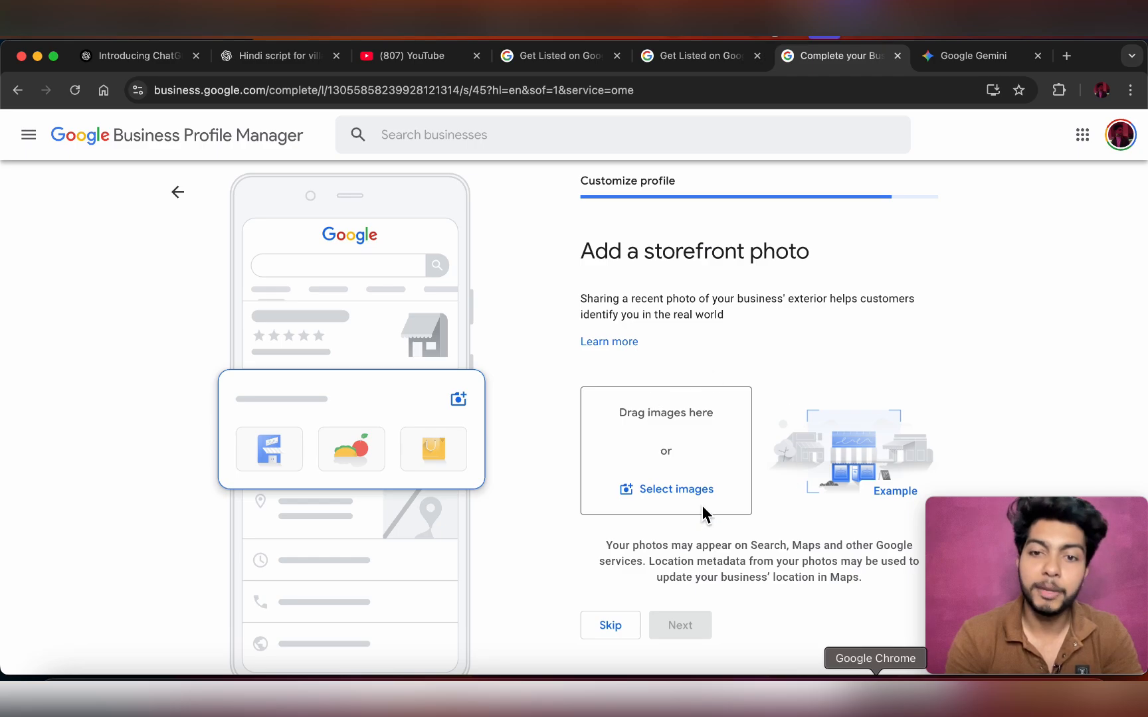
scroll(618, 477, down, 1)
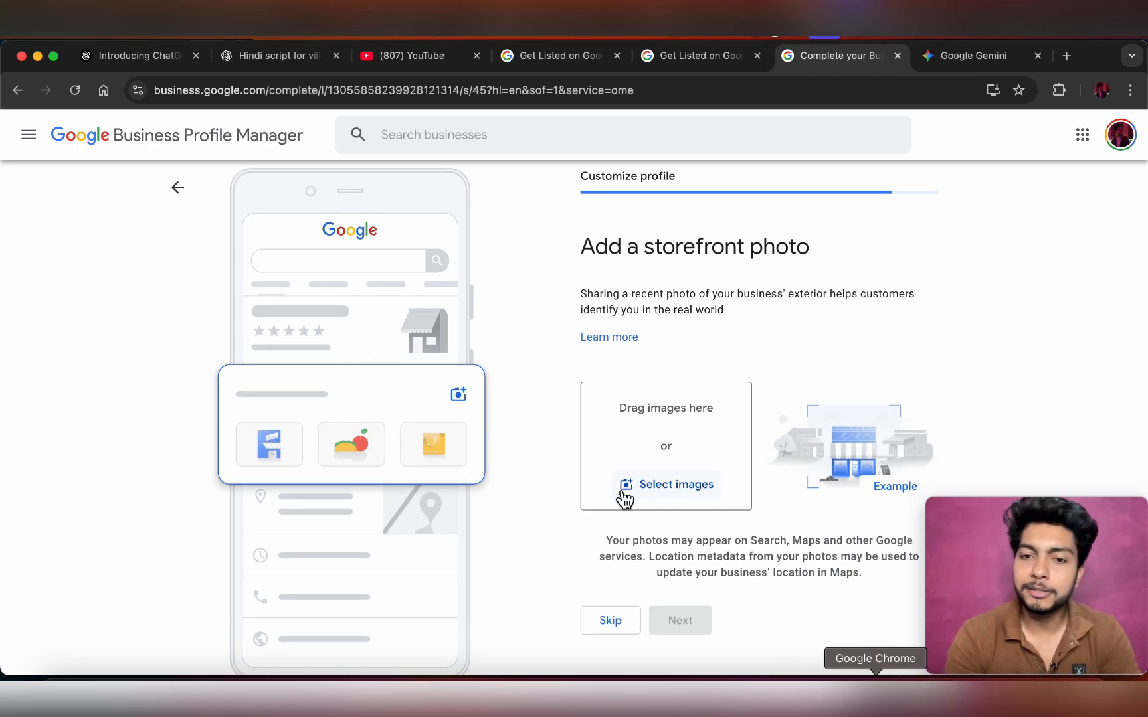
click(665, 494)
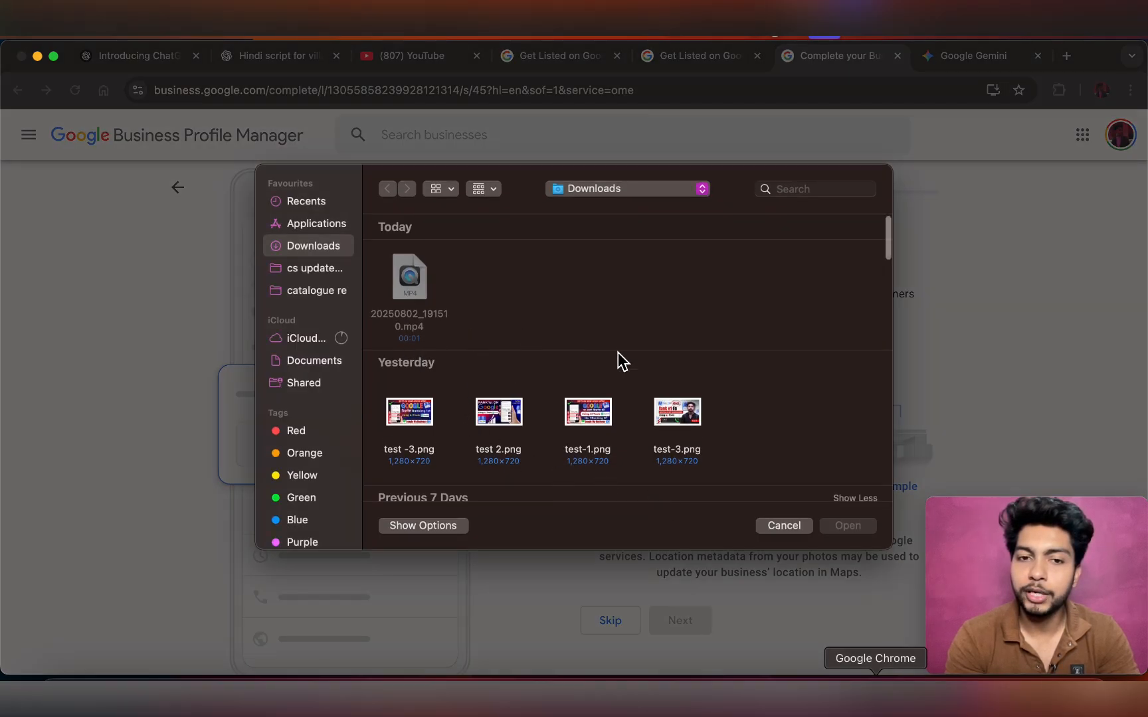
scroll(598, 392, down, 5)
scroll(595, 386, up, 3)
scroll(595, 392, up, 3)
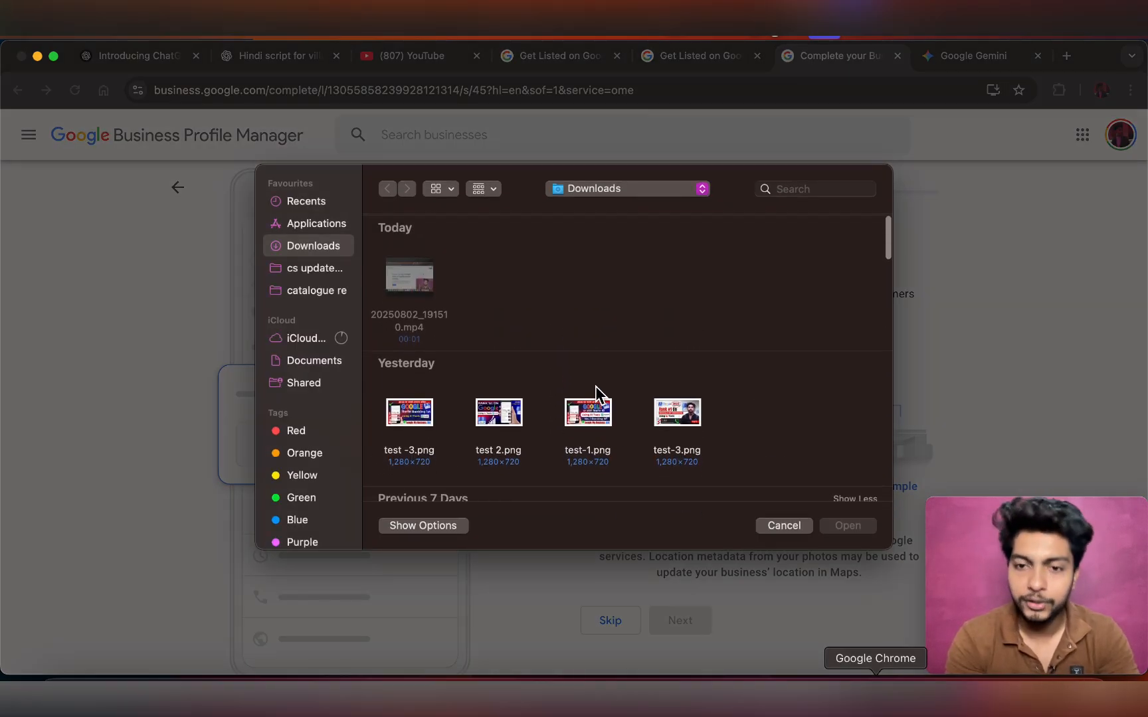
click(782, 527)
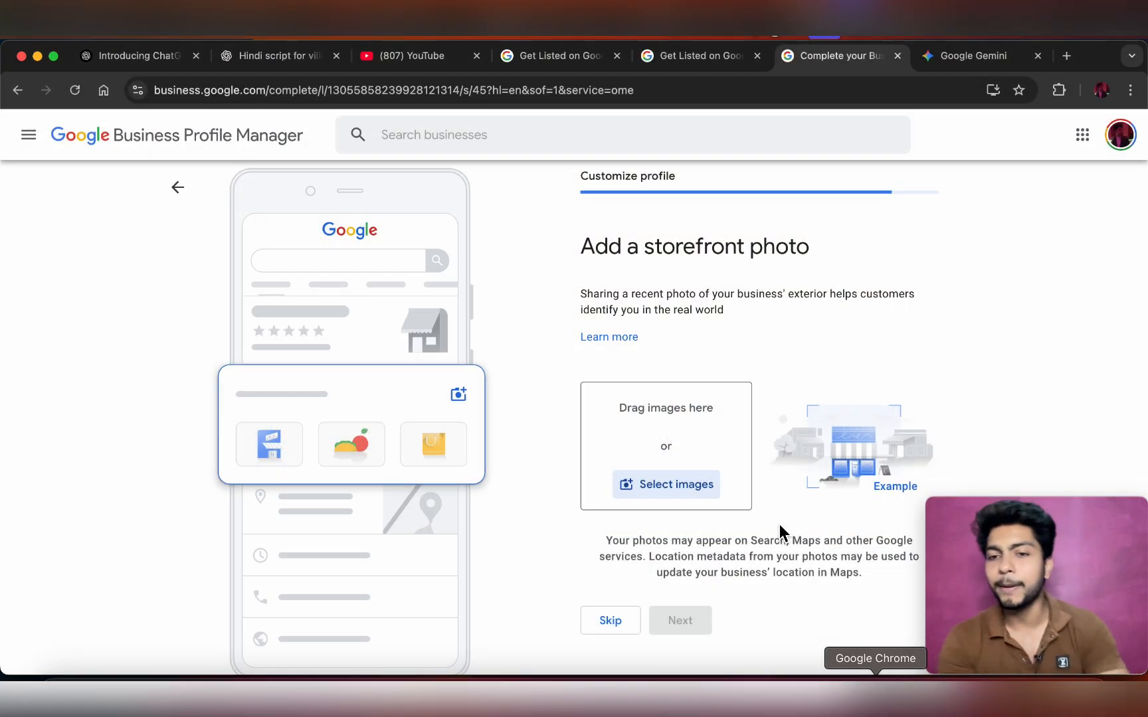
scroll(866, 496, down, 2)
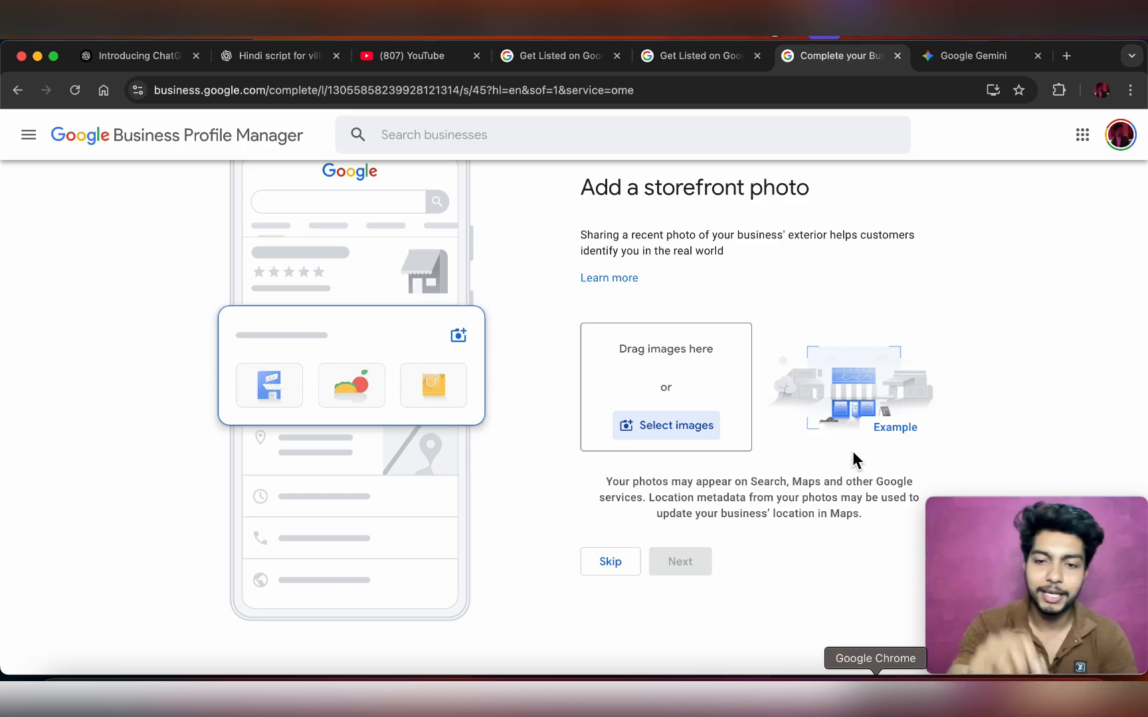
Skip the storefront photo and look over the Add photos of your business page
click(605, 570)
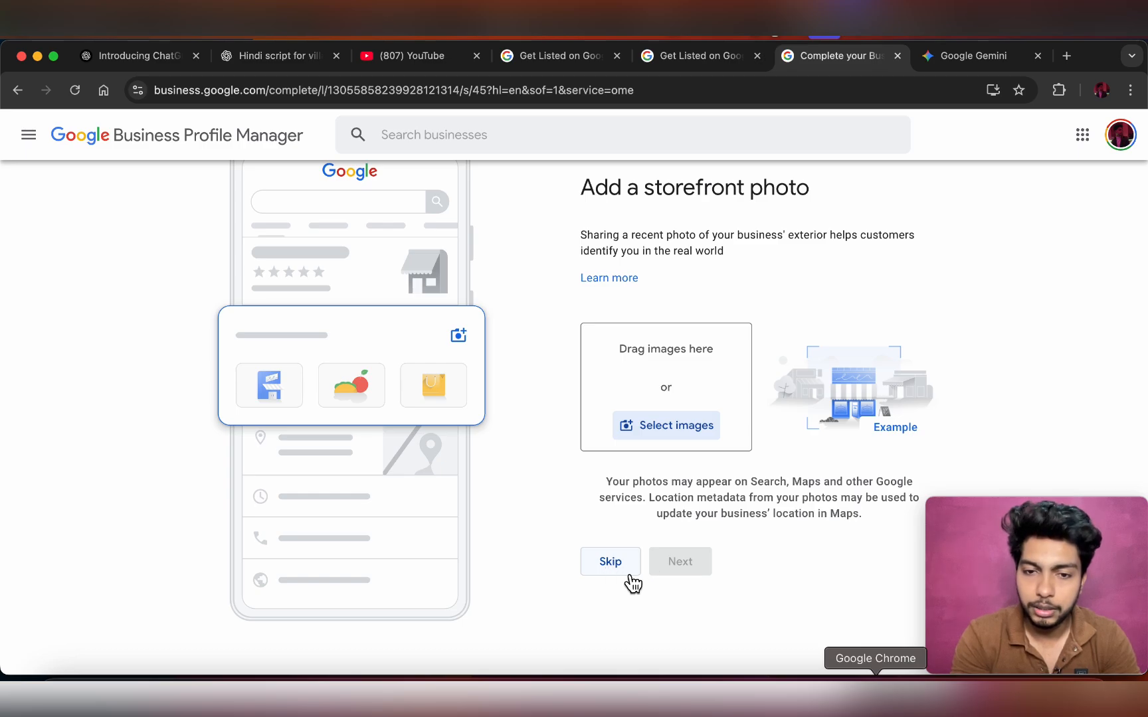
scroll(763, 599, down, 2)
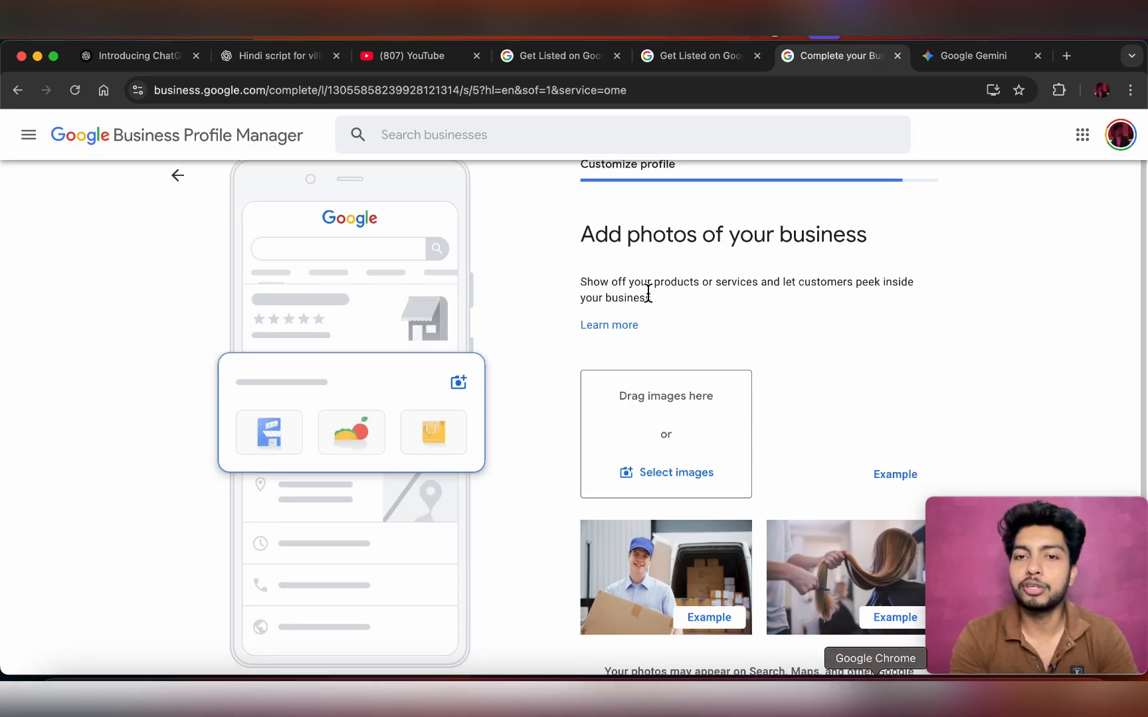
scroll(860, 346, down, 2)
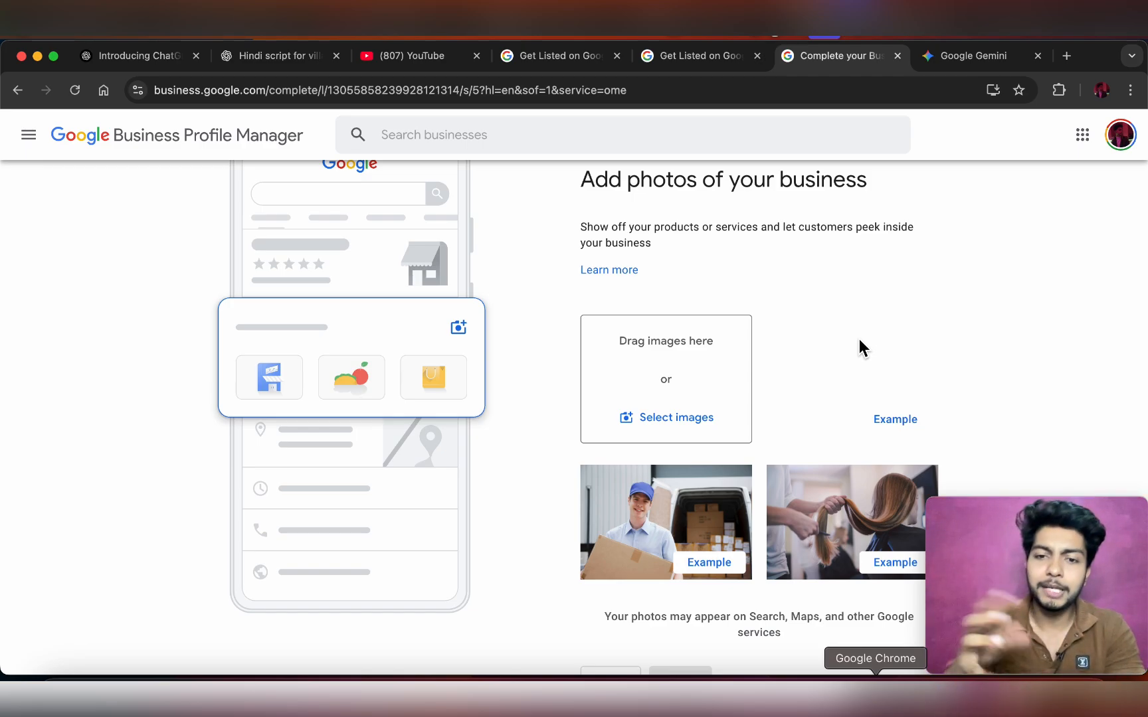
scroll(859, 339, down, 1)
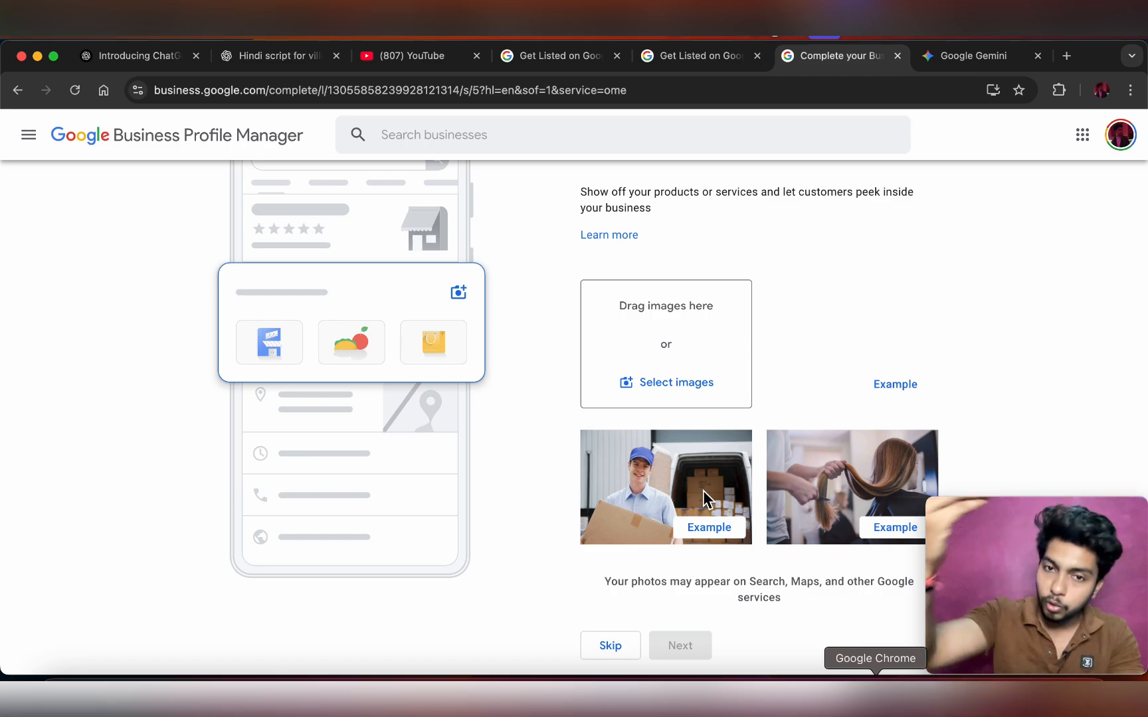
scroll(705, 491, down, 1)
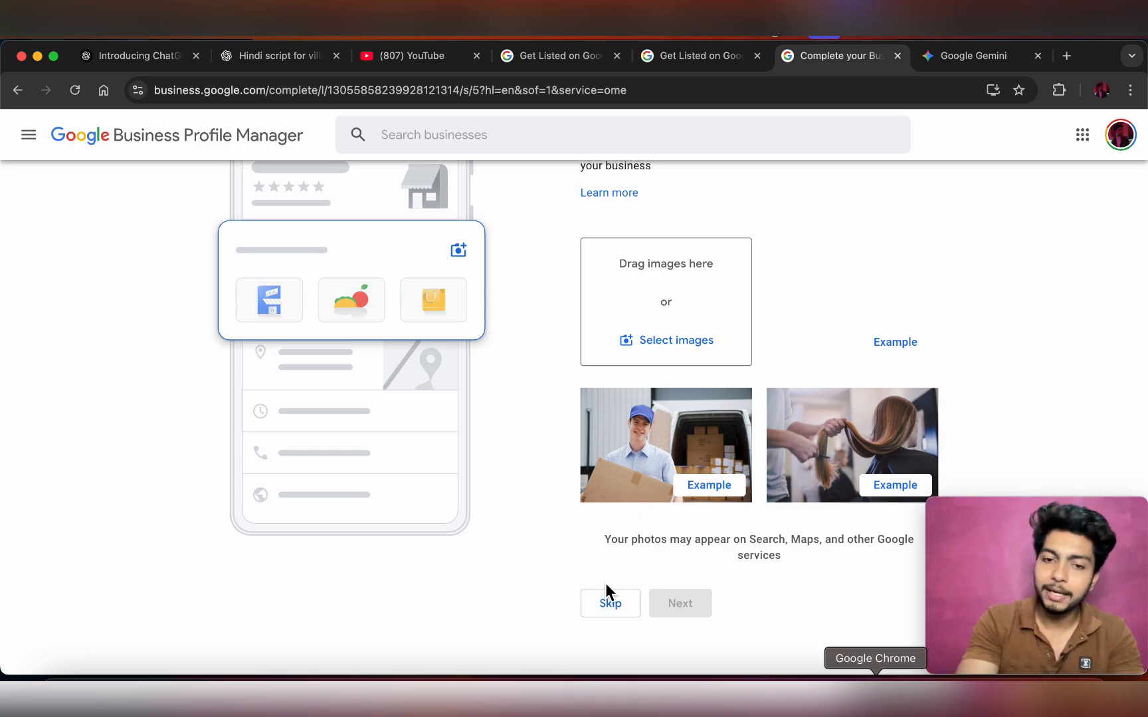
Skip the business photos step and open a new browser tab
click(618, 611)
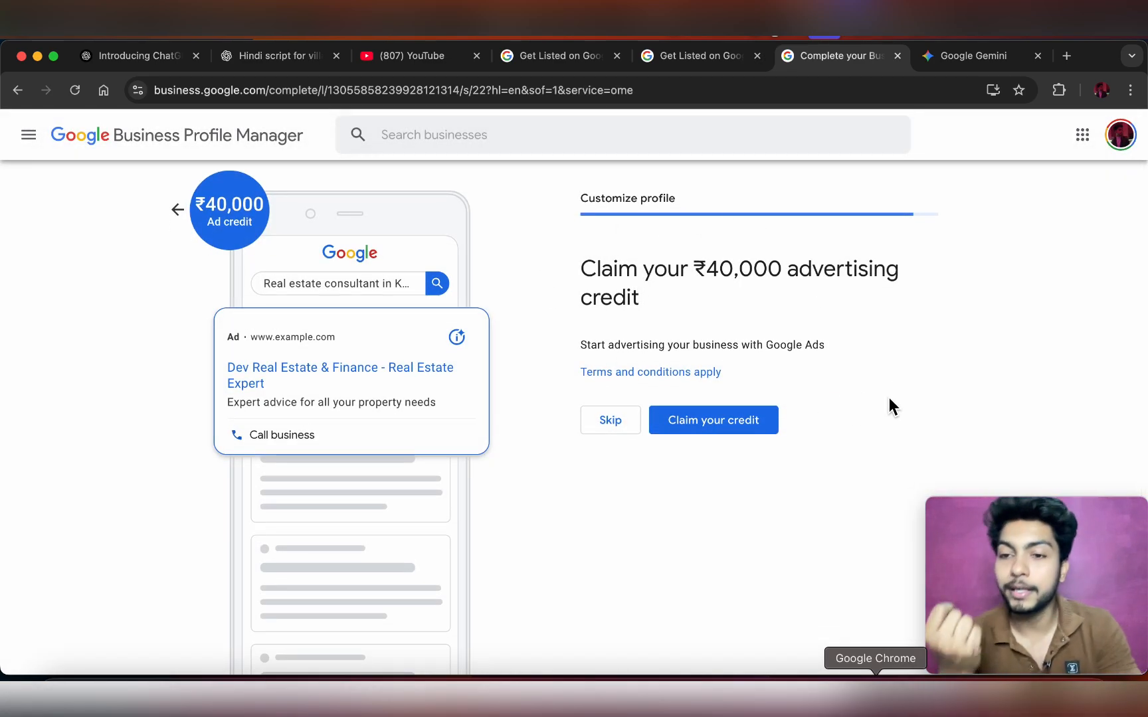
click(1066, 56)
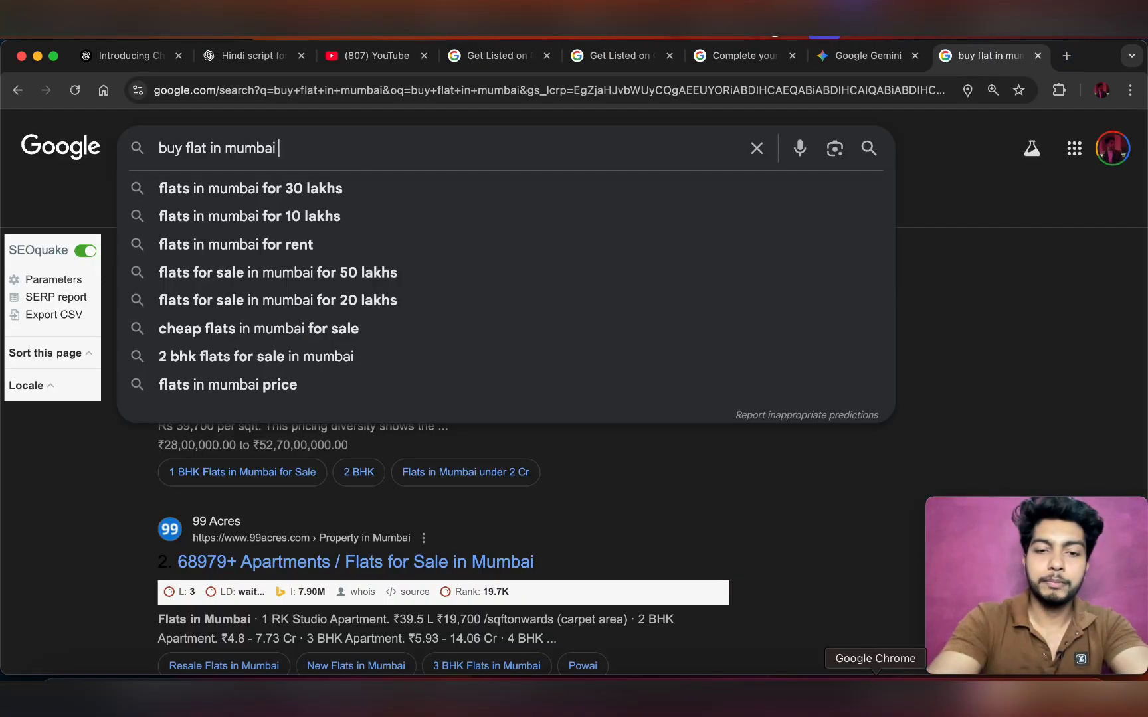
Search 'buy flat in mumbai andheri', review the sponsored ads, then return to profile setup
click(295, 188)
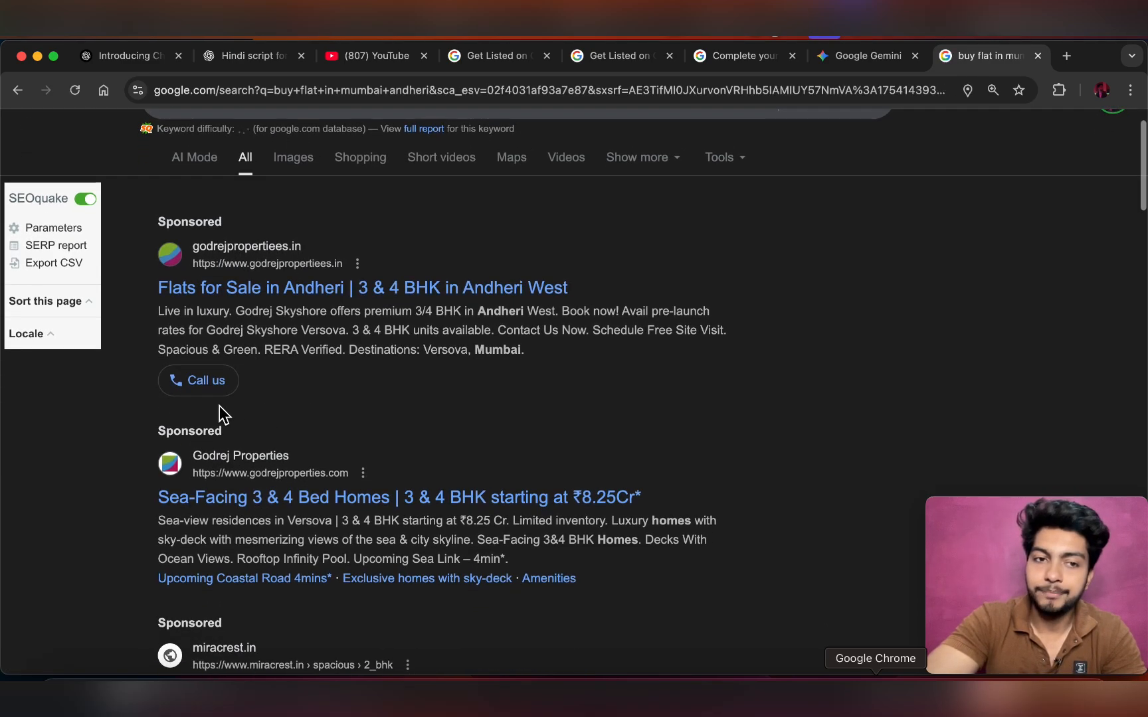
scroll(351, 400, down, 2)
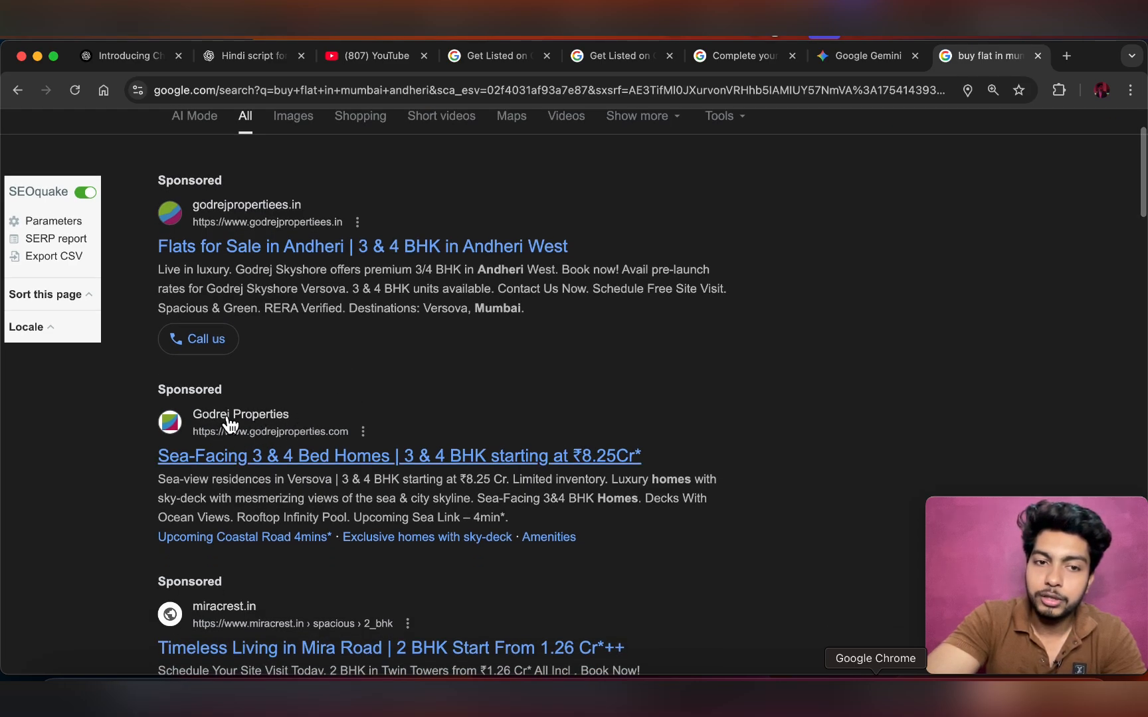
scroll(303, 425, down, 3)
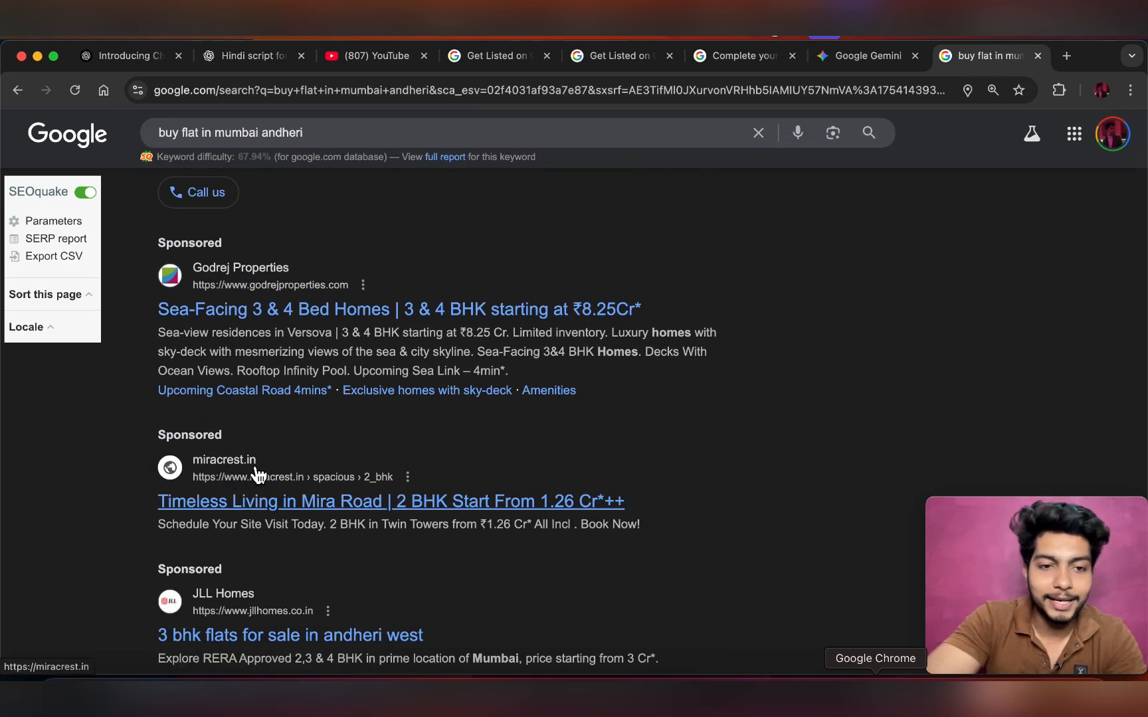
scroll(418, 403, down, 1)
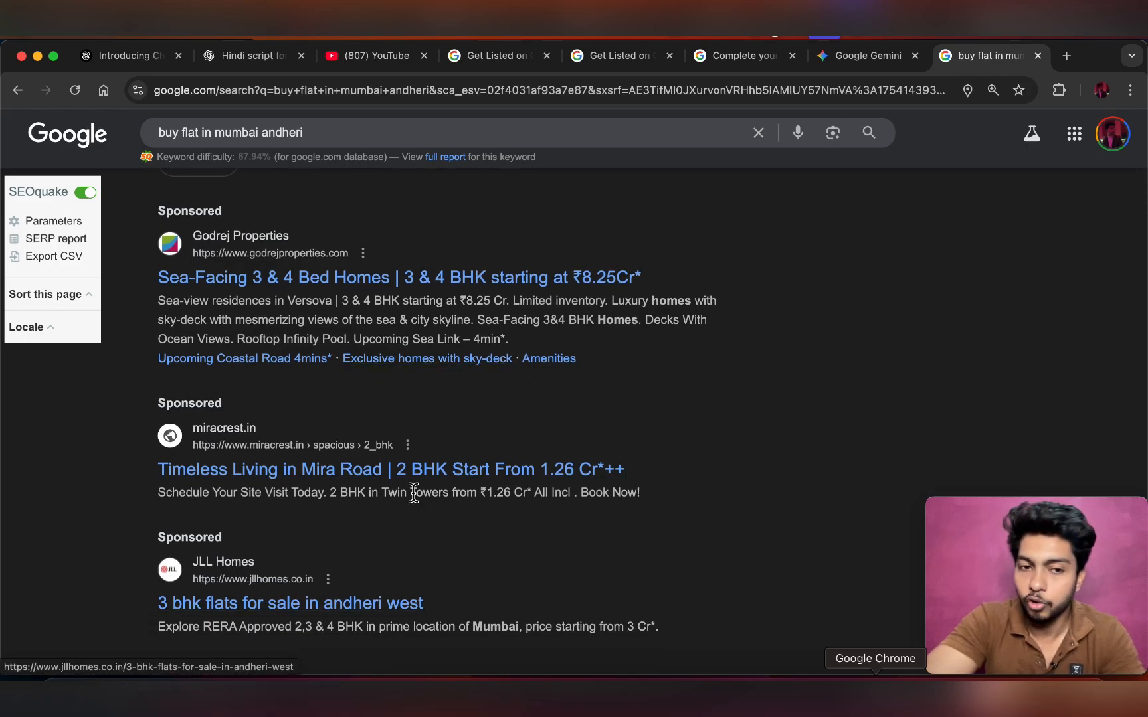
scroll(410, 489, up, 3)
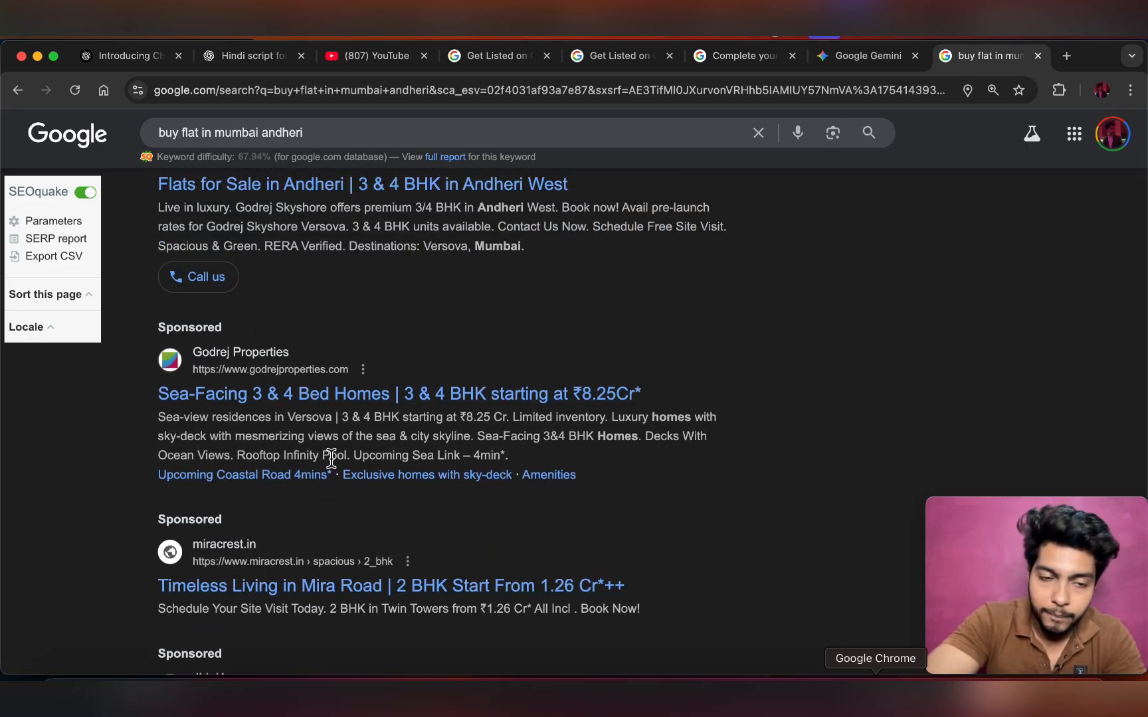
scroll(332, 461, up, 4)
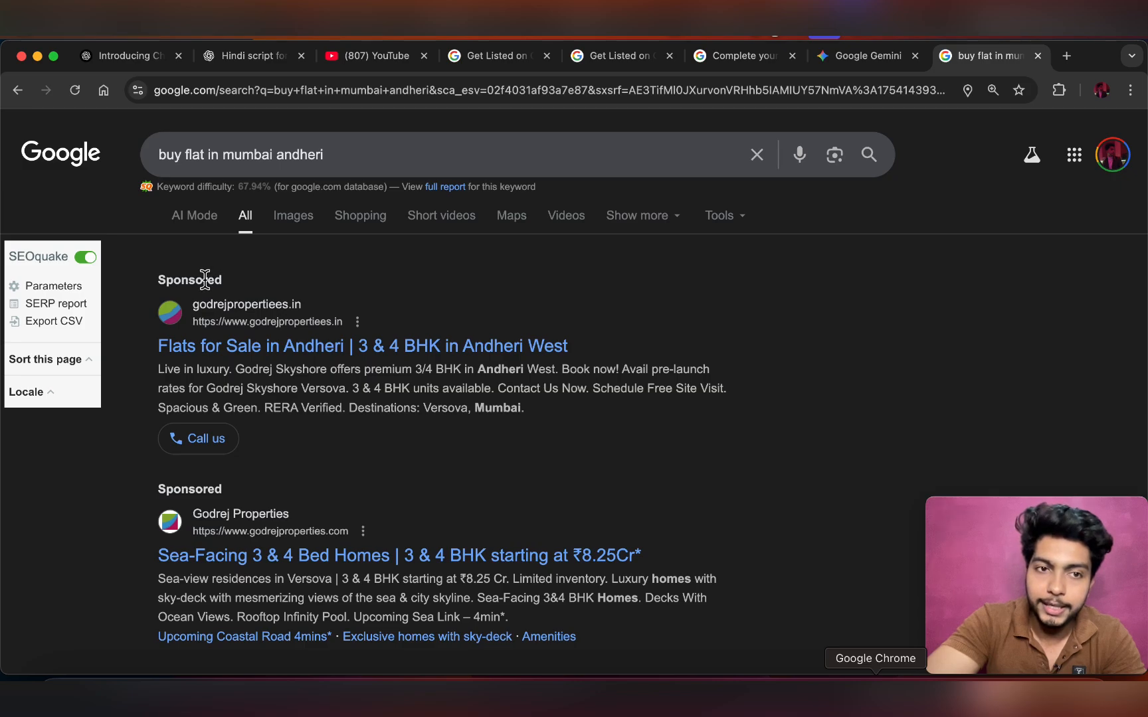
double_click(202, 279)
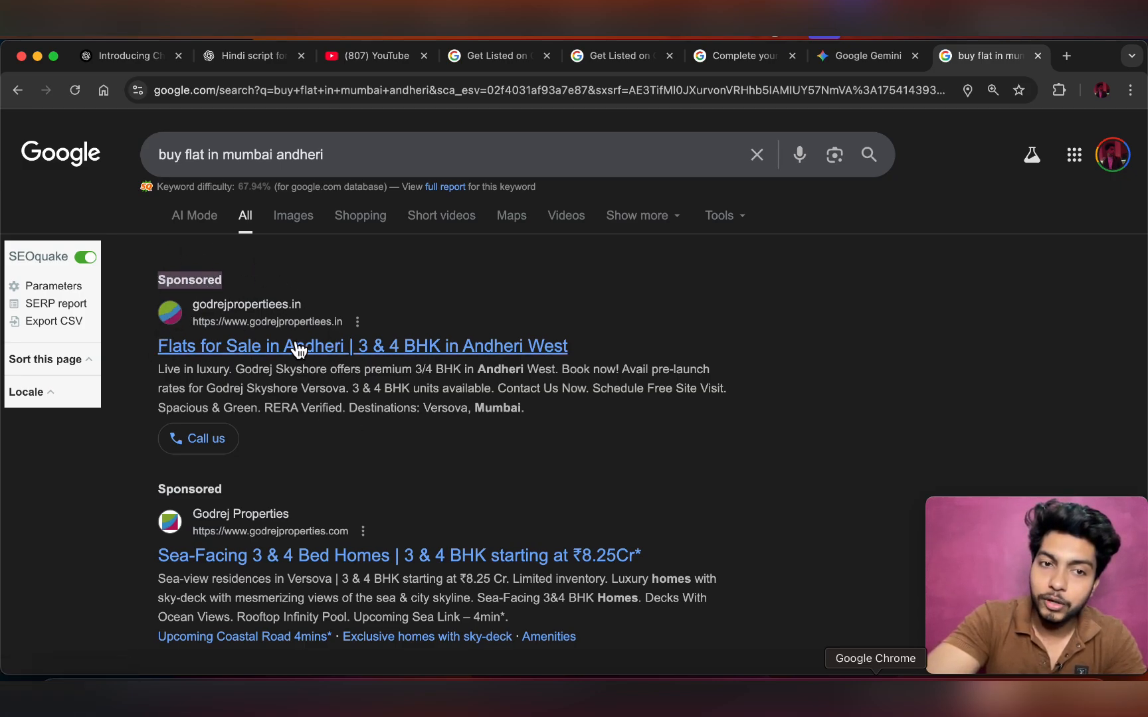
scroll(595, 476, down, 1)
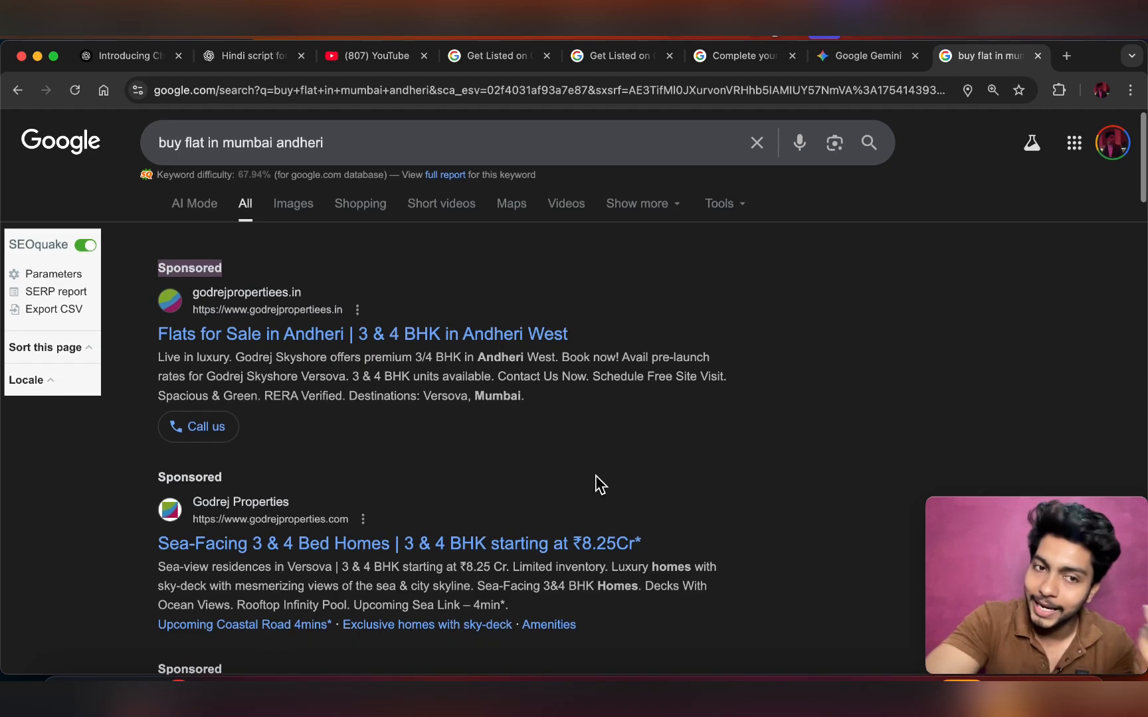
click(595, 475)
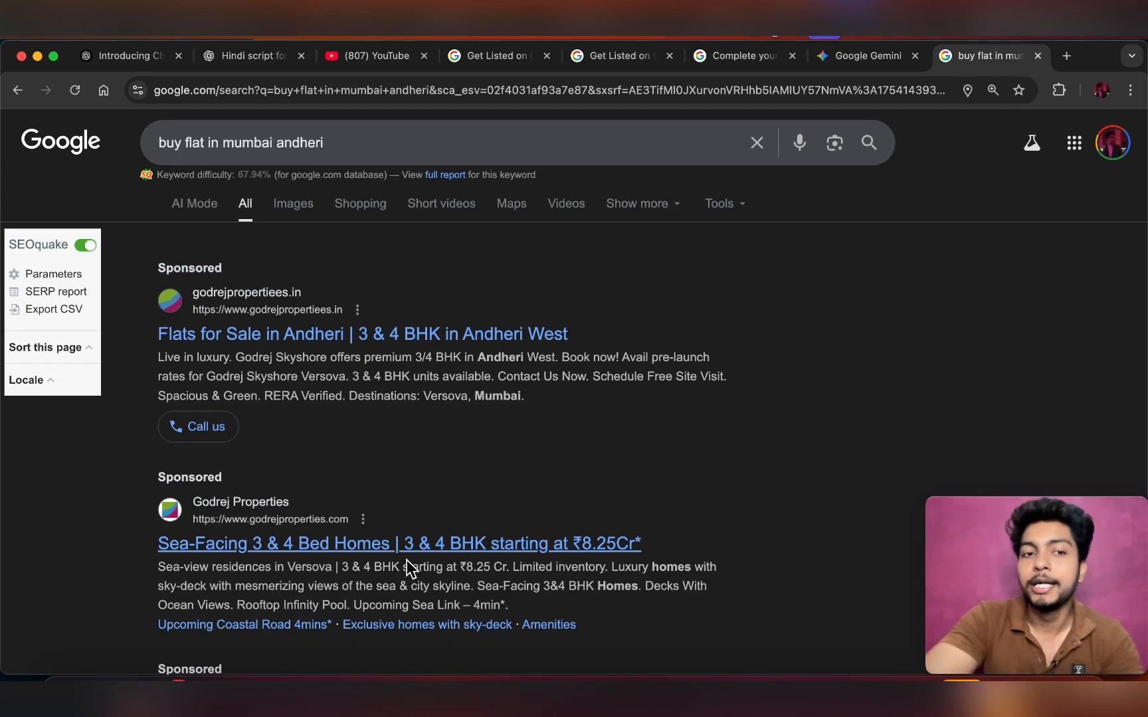
click(740, 58)
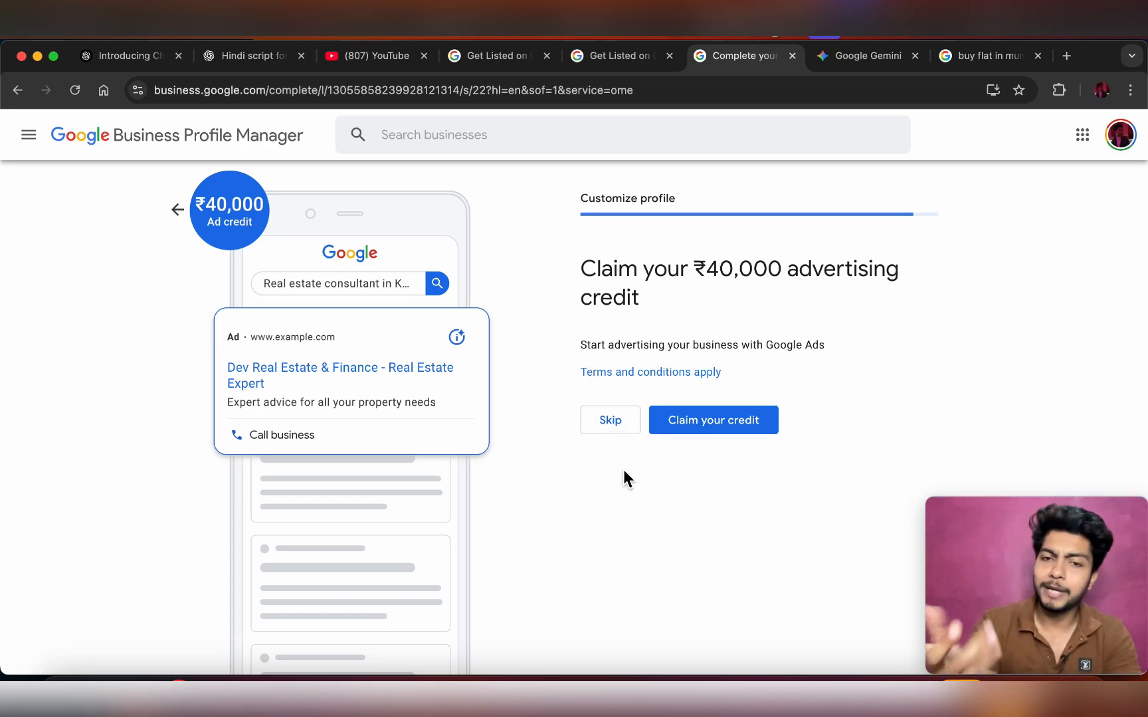
Skip the ₹40,000 ad credit and review the Google Workspace custom domain offer
click(617, 431)
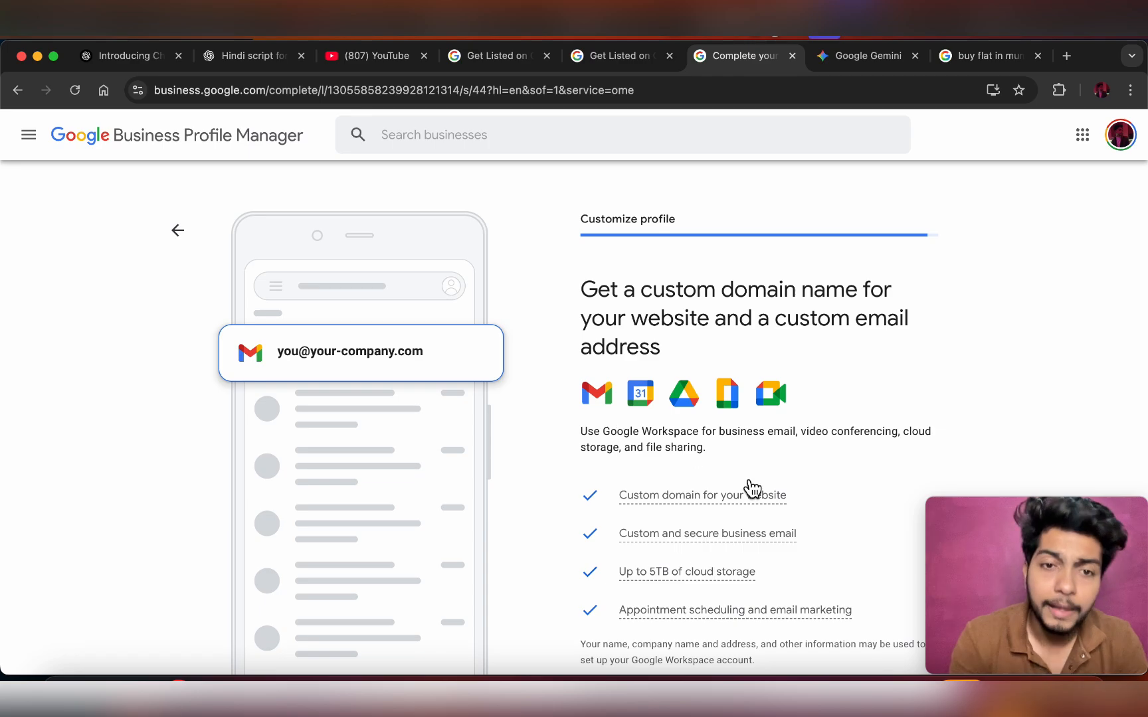
mouse_move(751, 488)
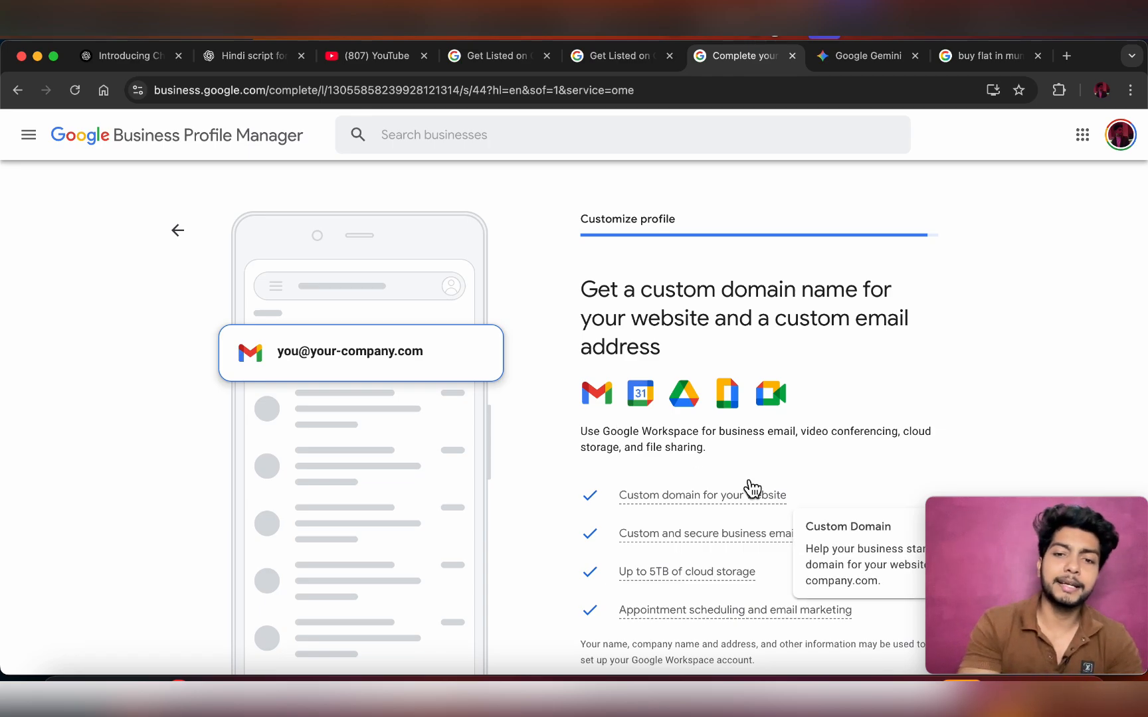
scroll(750, 489, down, 1)
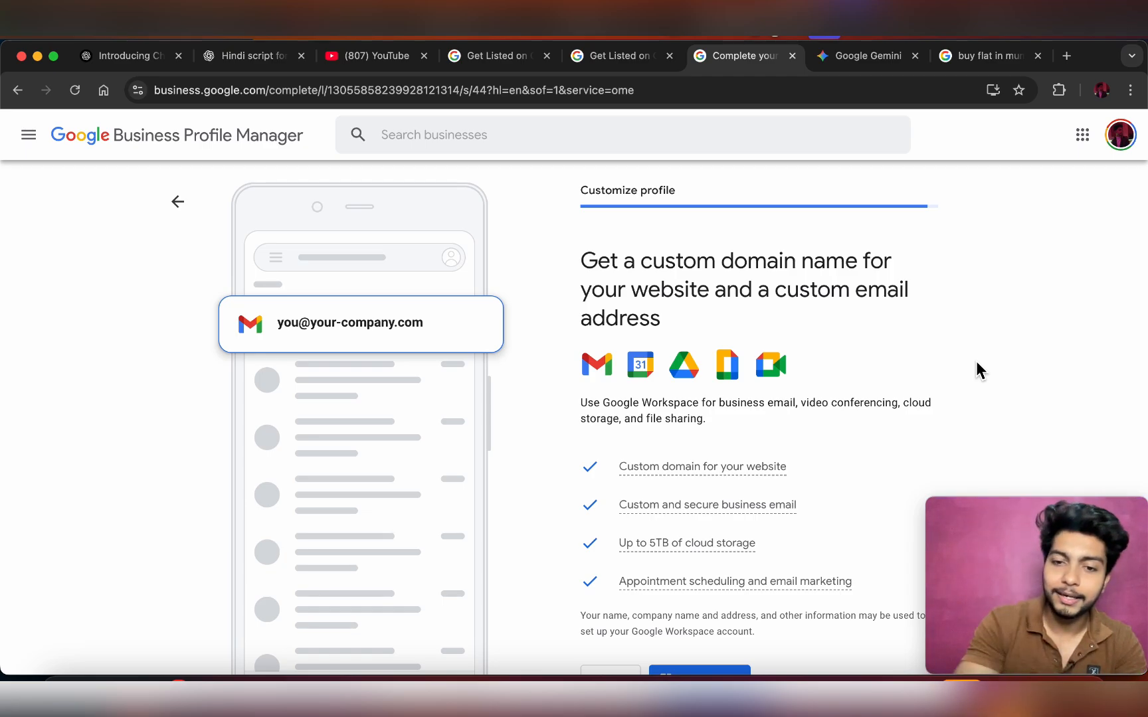
scroll(976, 361, down, 3)
scroll(737, 385, up, 3)
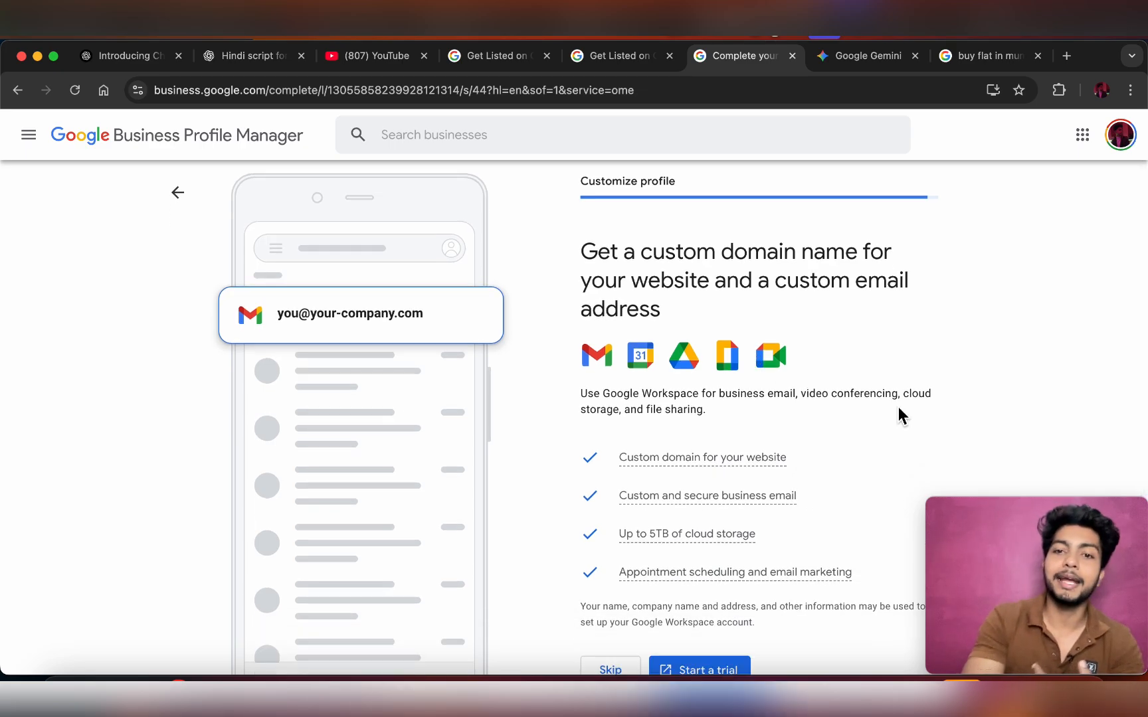
scroll(898, 412, down, 3)
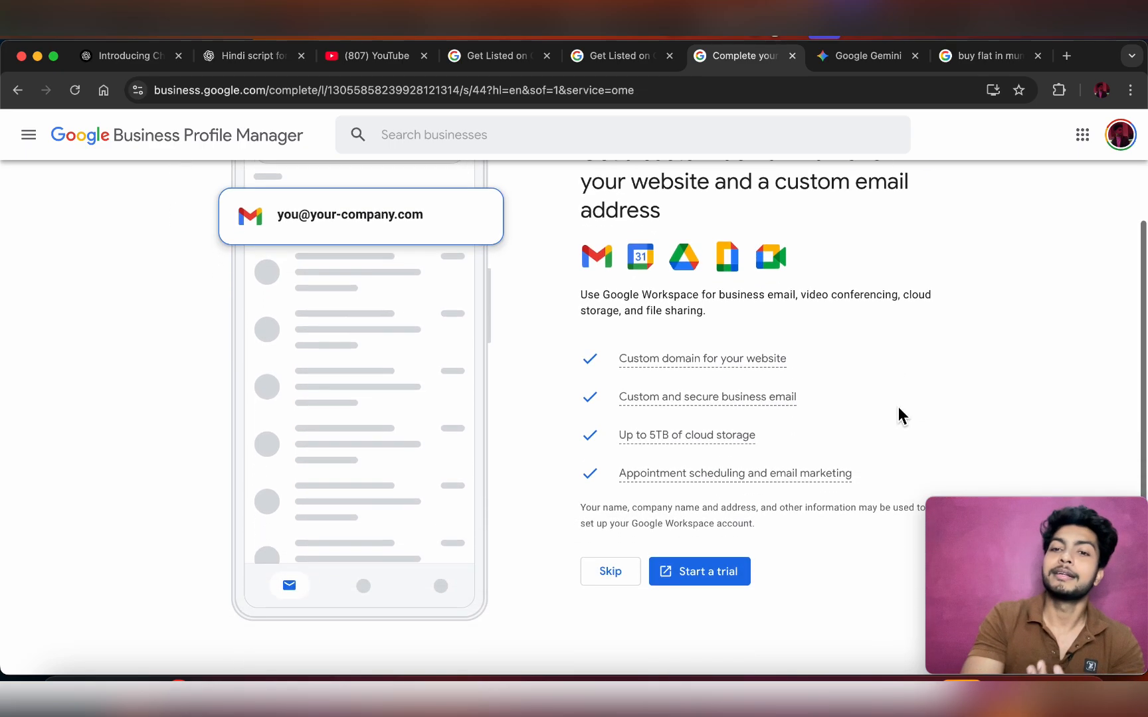
Skip the Google Workspace trial to finish the profile setup
click(608, 573)
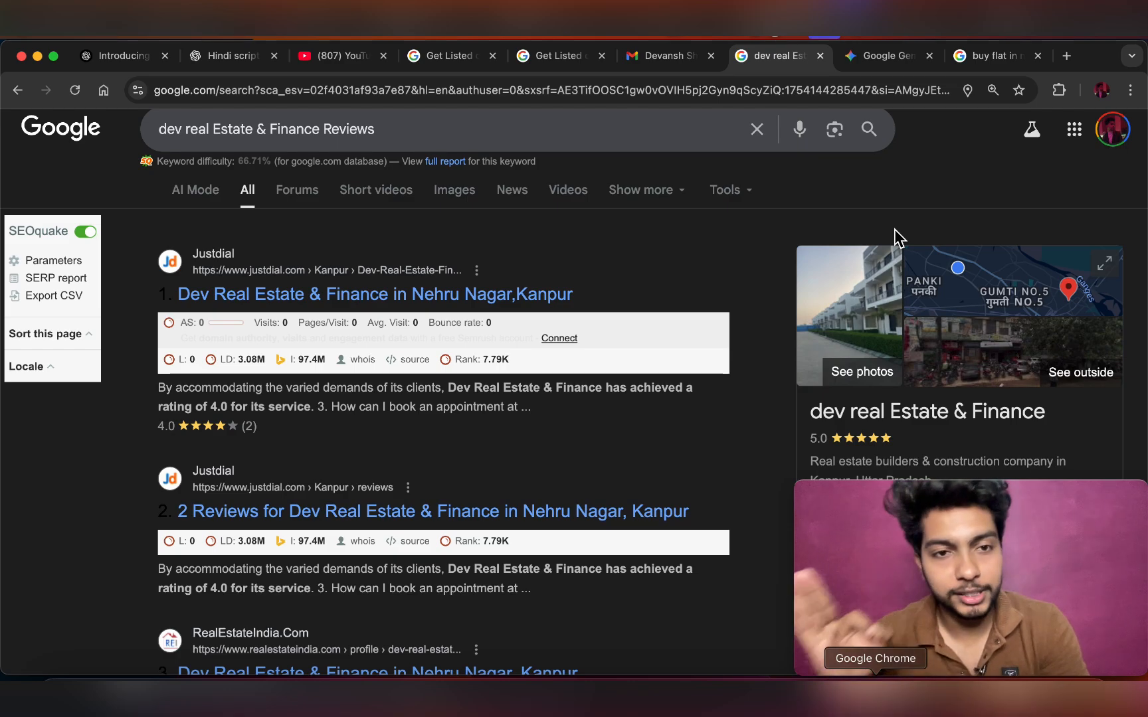
Switch Google Search to another signed-in Google account
click(1119, 142)
scroll(1023, 306, down, 3)
click(1077, 293)
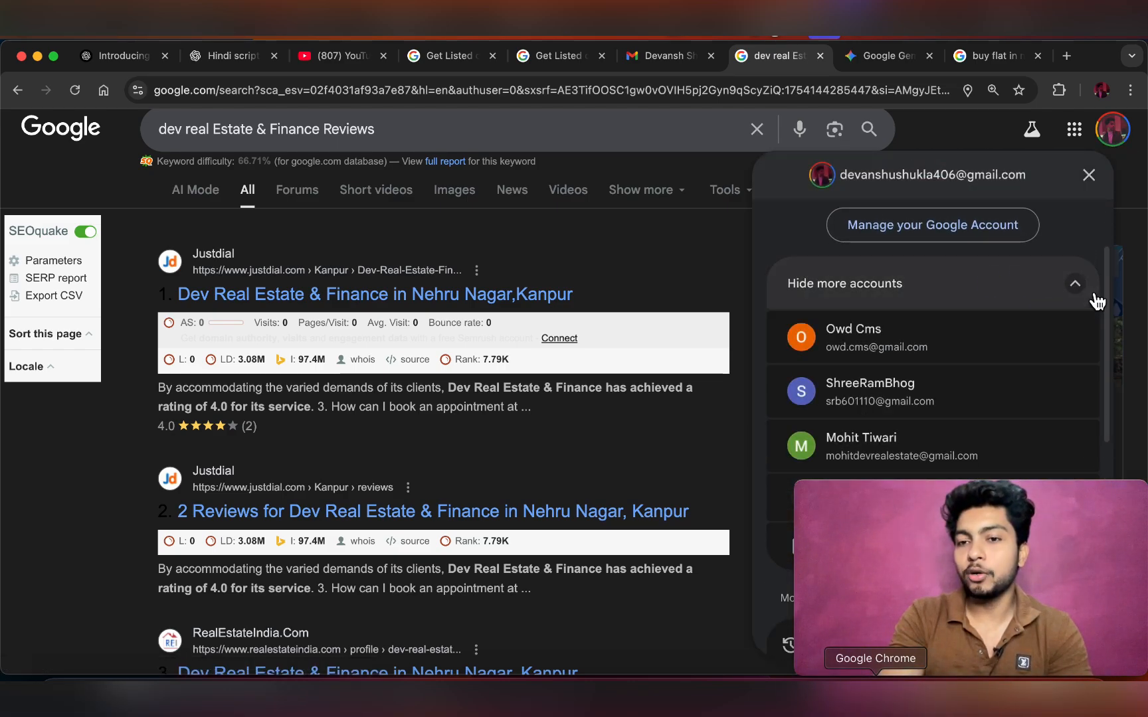
scroll(979, 396, down, 2)
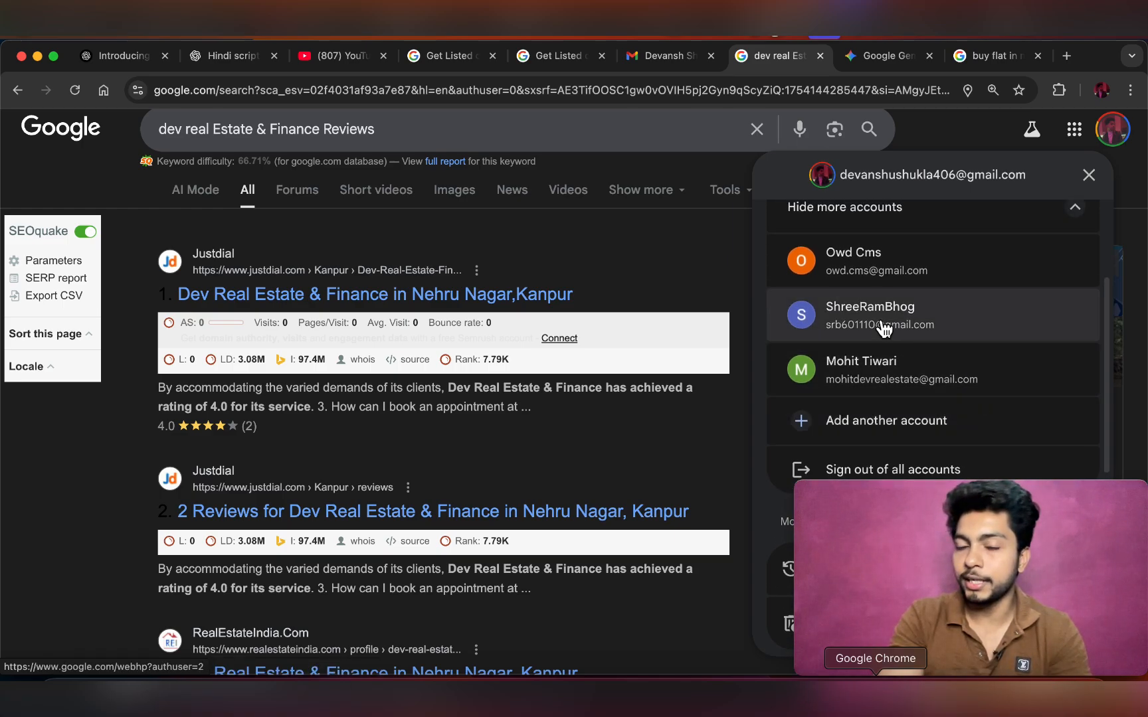
click(884, 327)
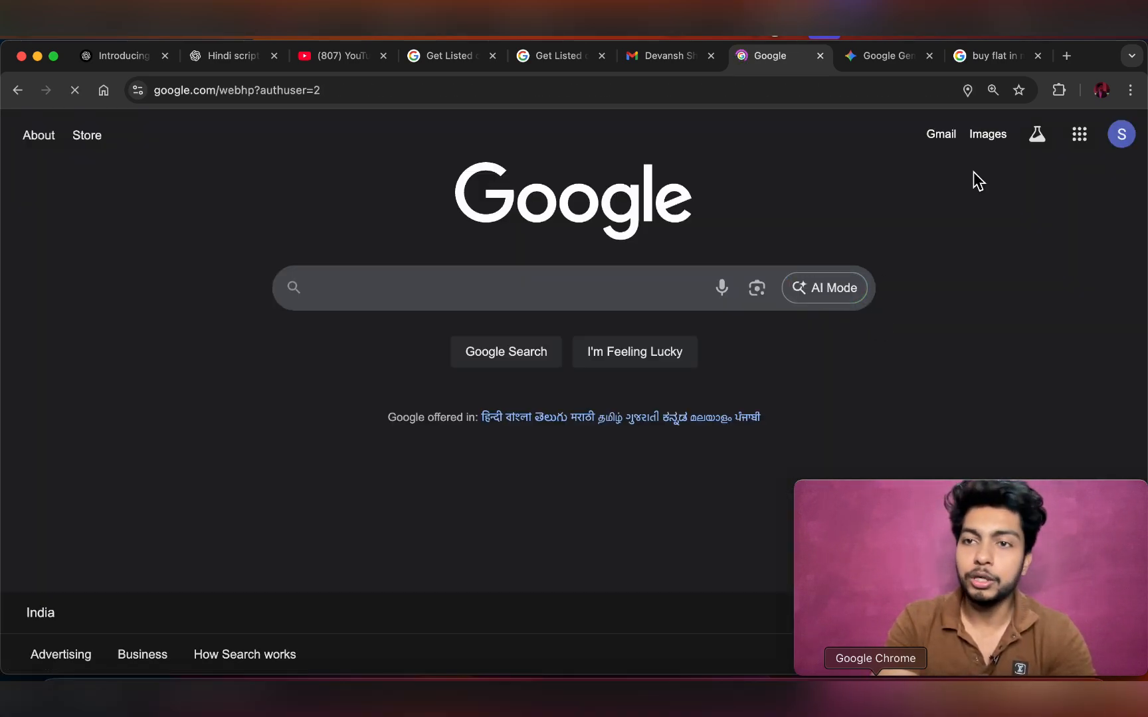
Show the account's managed Shree Ram Bhog Sweets & Bakery profile, then open a new tab
click(1093, 159)
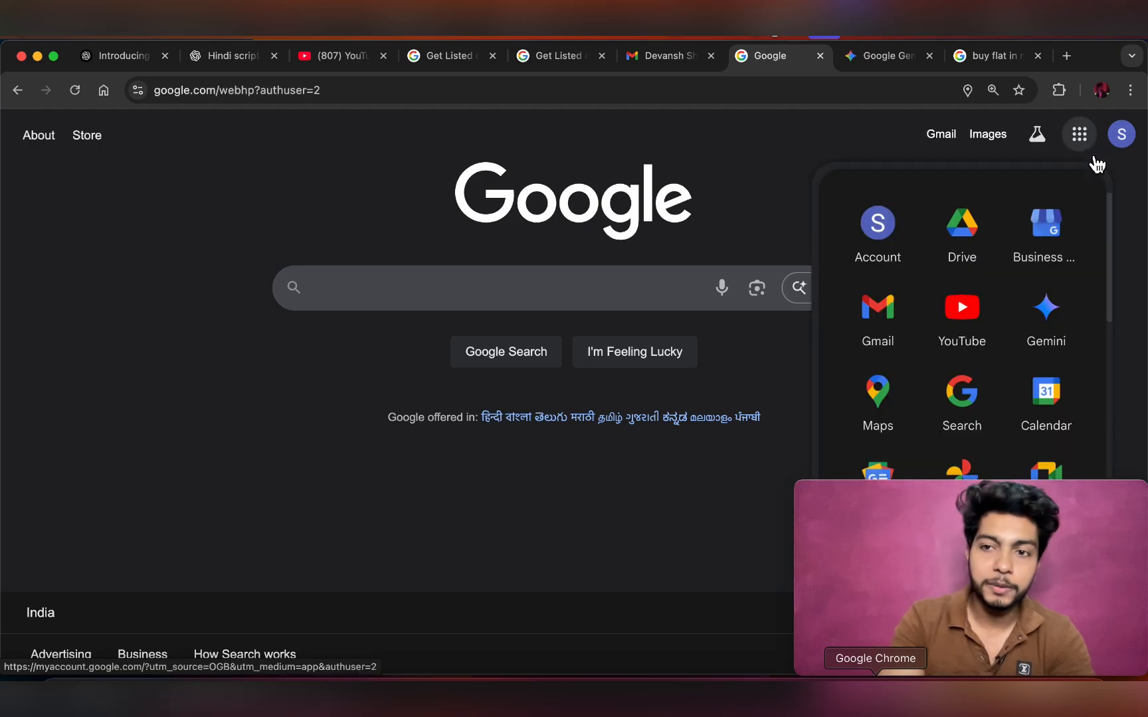
click(1047, 247)
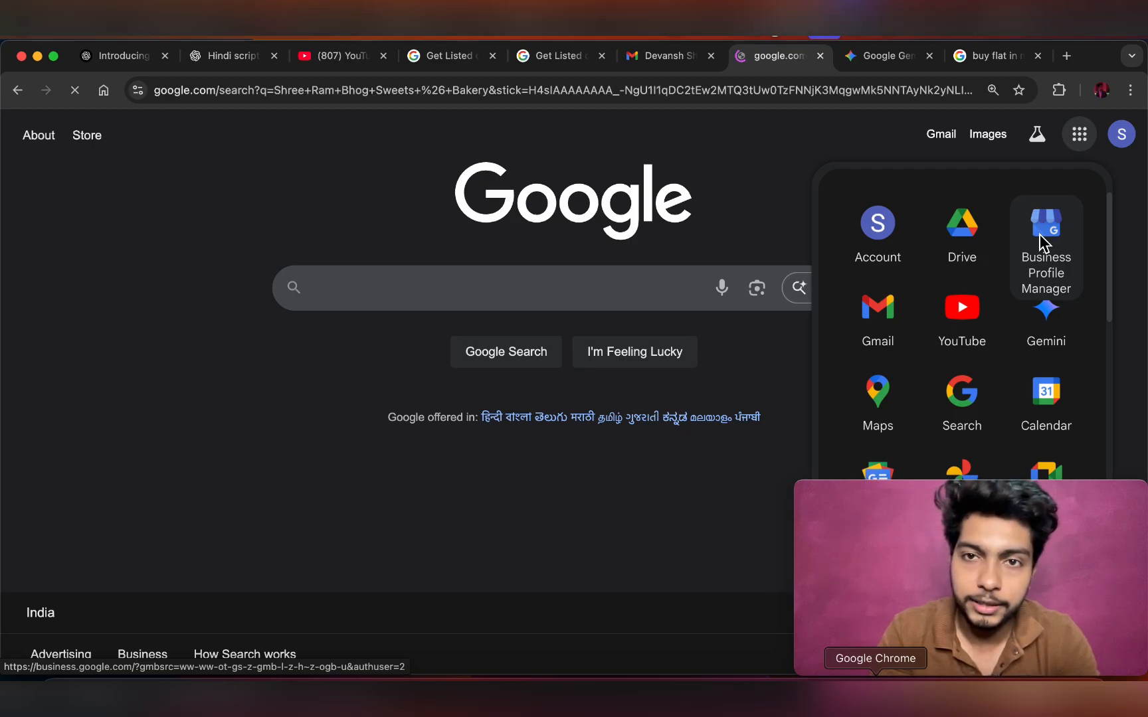
scroll(699, 382, down, 2)
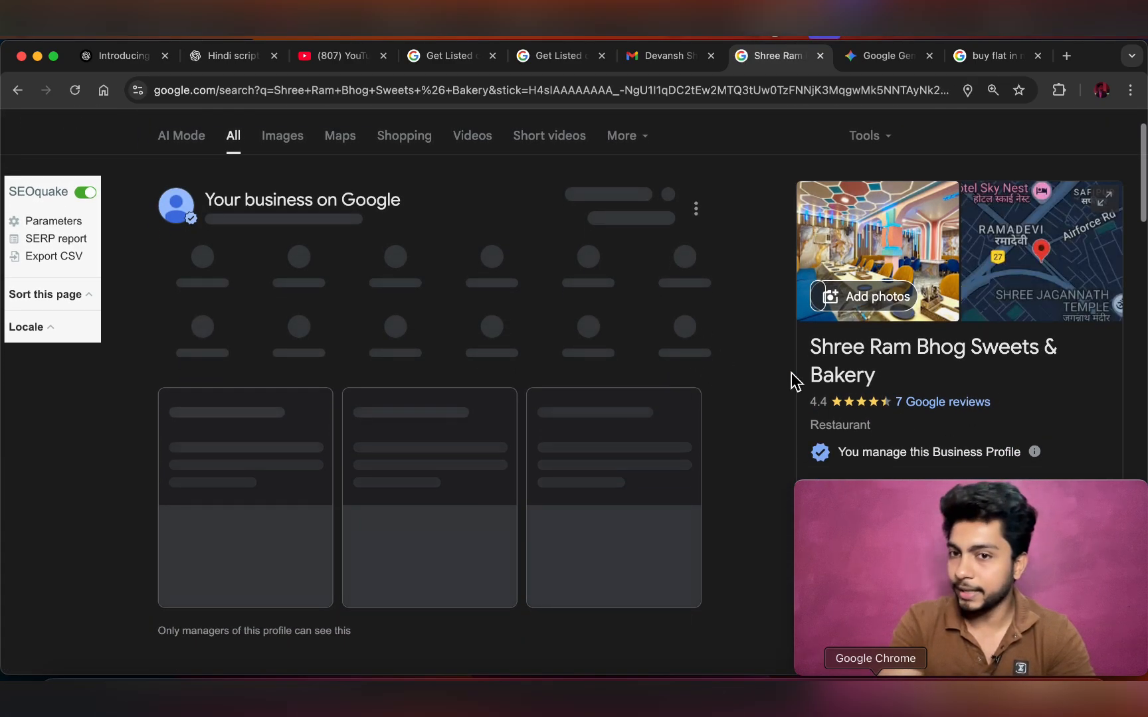
scroll(848, 395, down, 1)
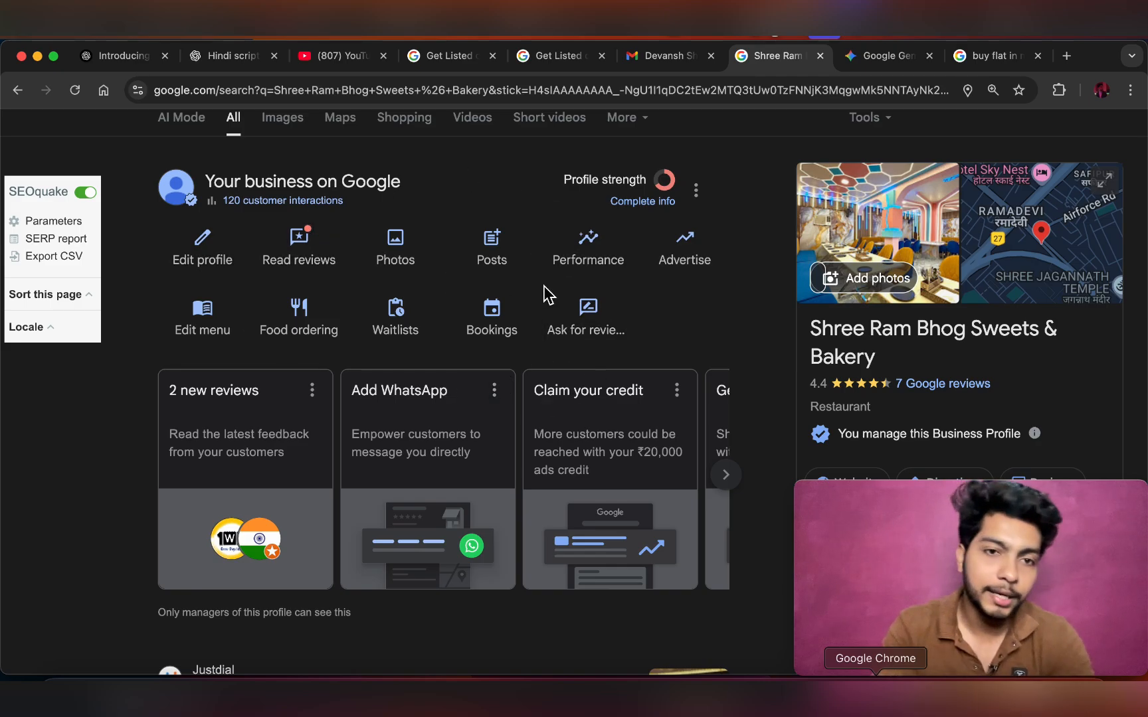
scroll(543, 295, up, 1)
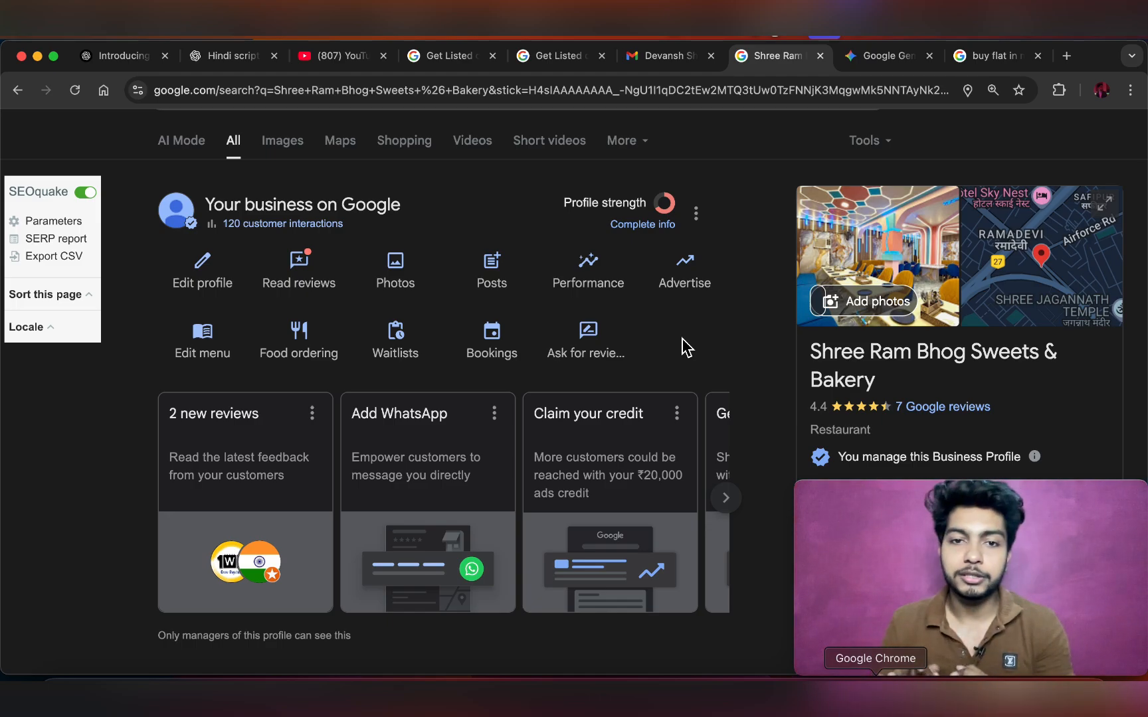
click(1067, 55)
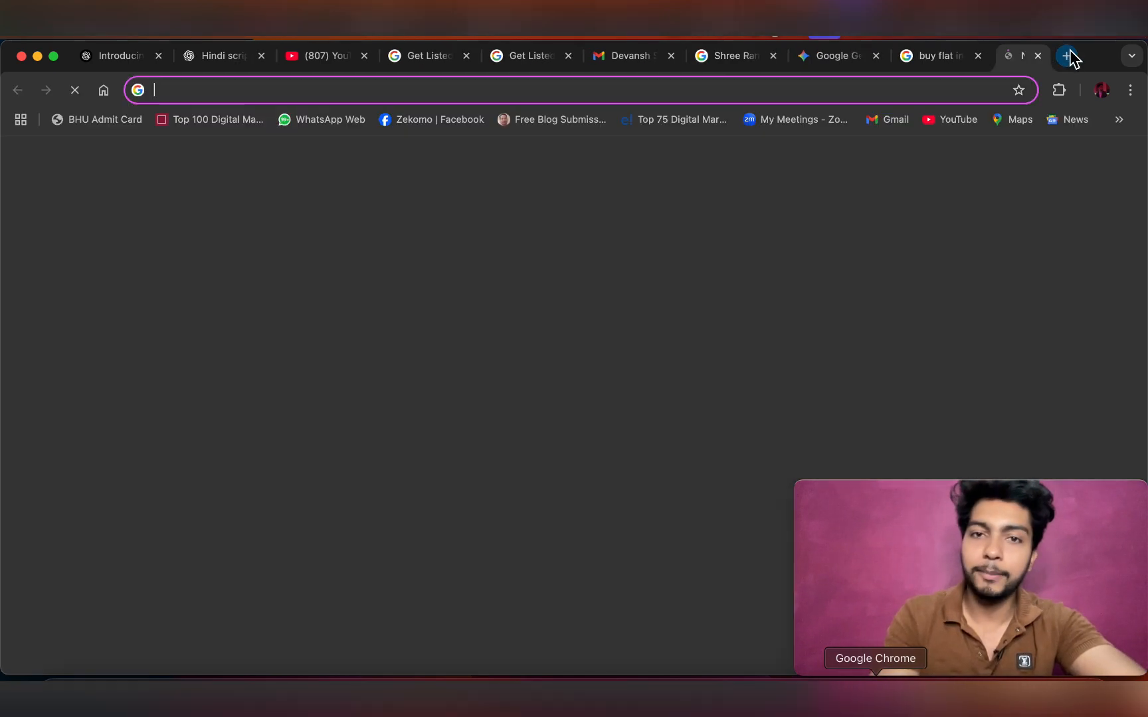
Search Google for 'best real estate property company in kanpur' and scroll to the local business listings
click(559, 373)
text(bes)
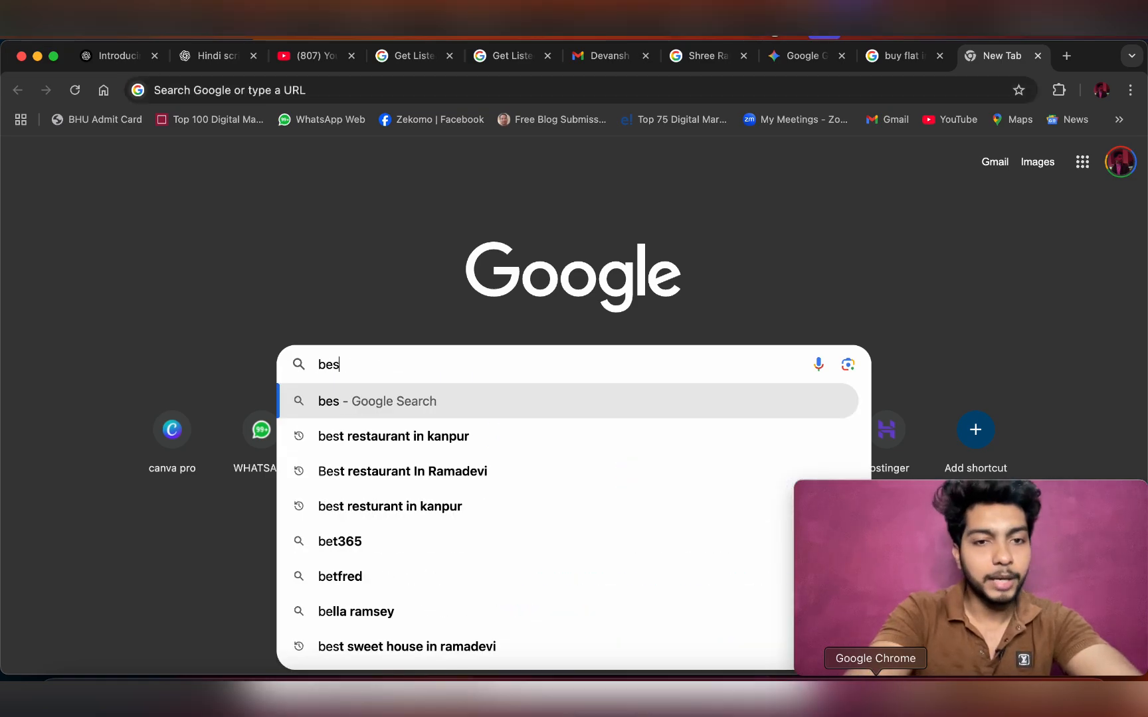
text(t real est)
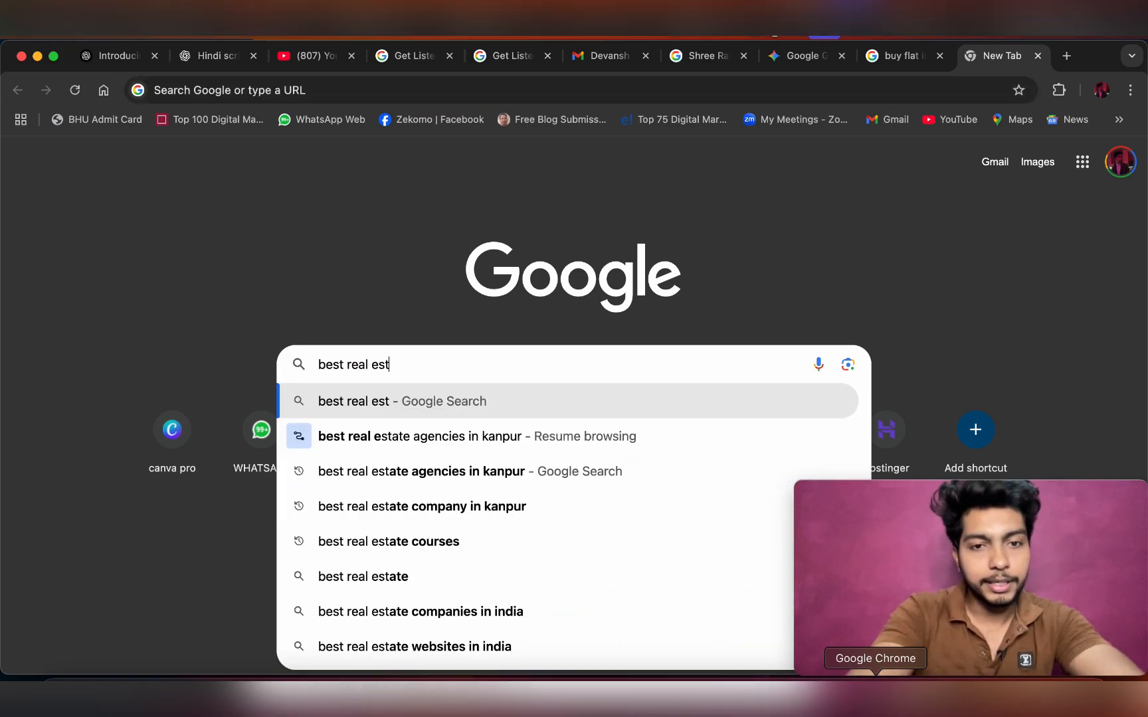
text(ate pro)
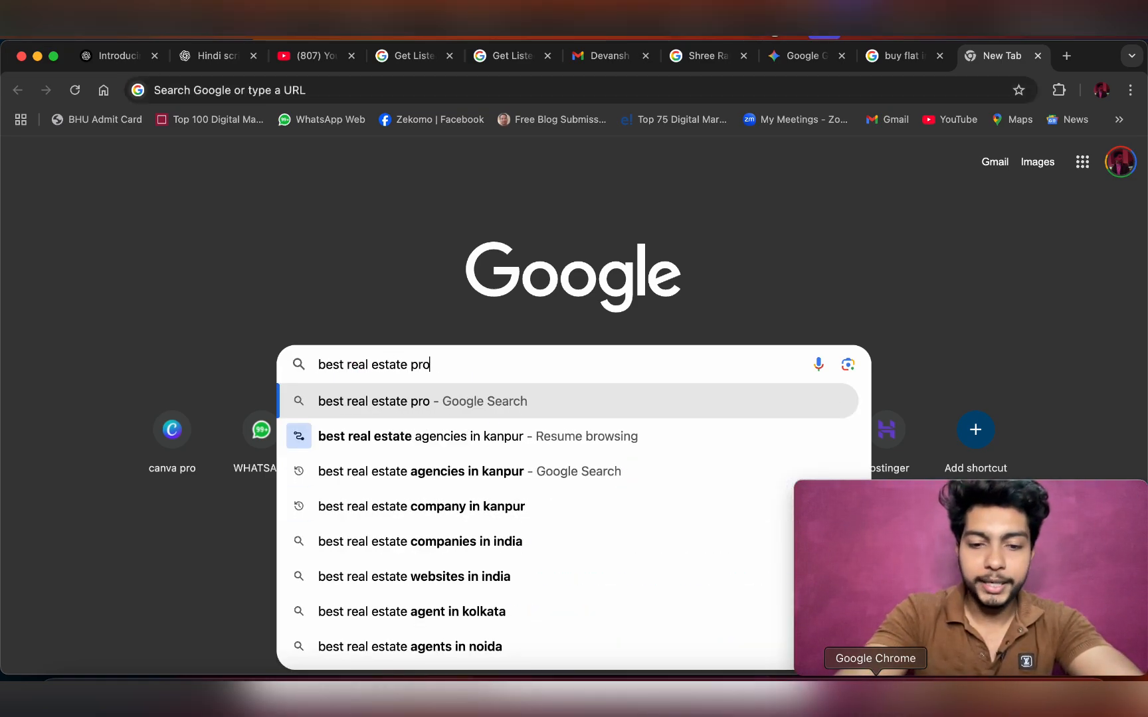
text(perty company in kanpur)
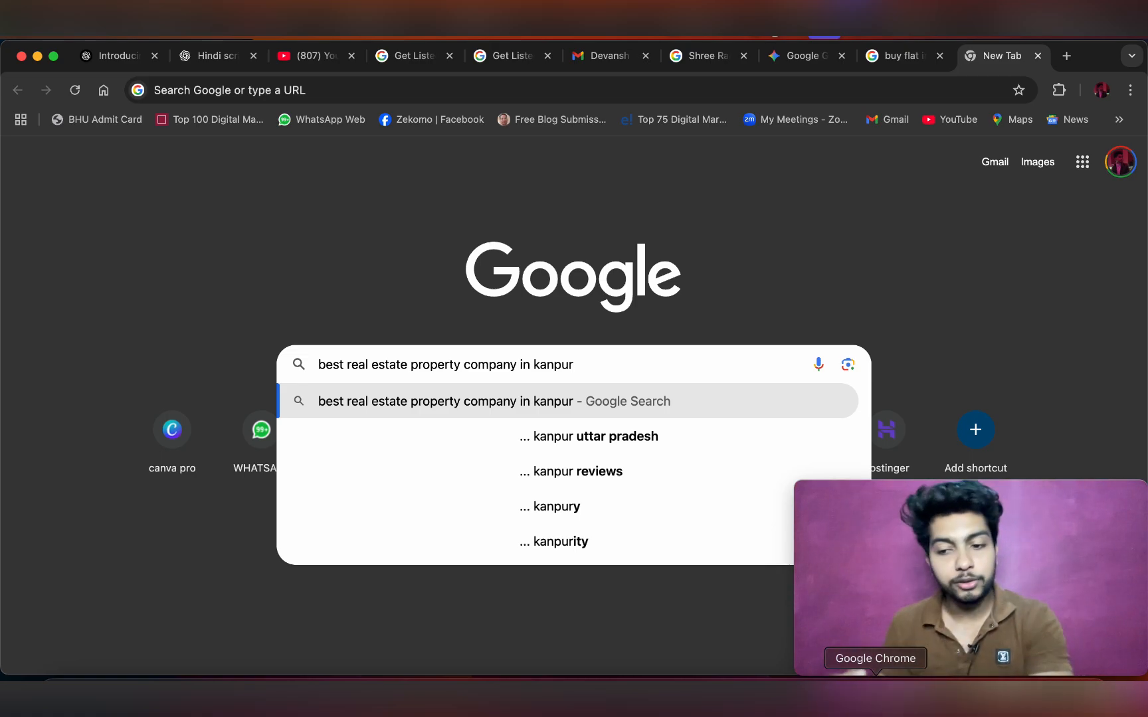
key(Return)
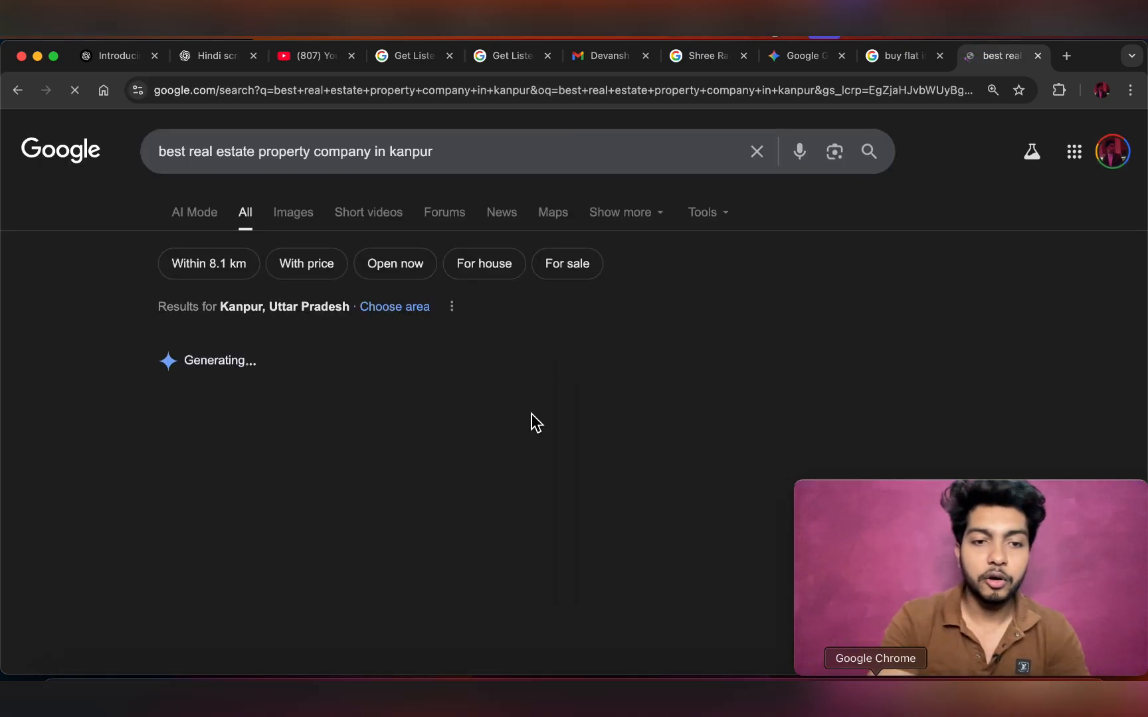
scroll(533, 416, down, 5)
scroll(532, 420, down, 8)
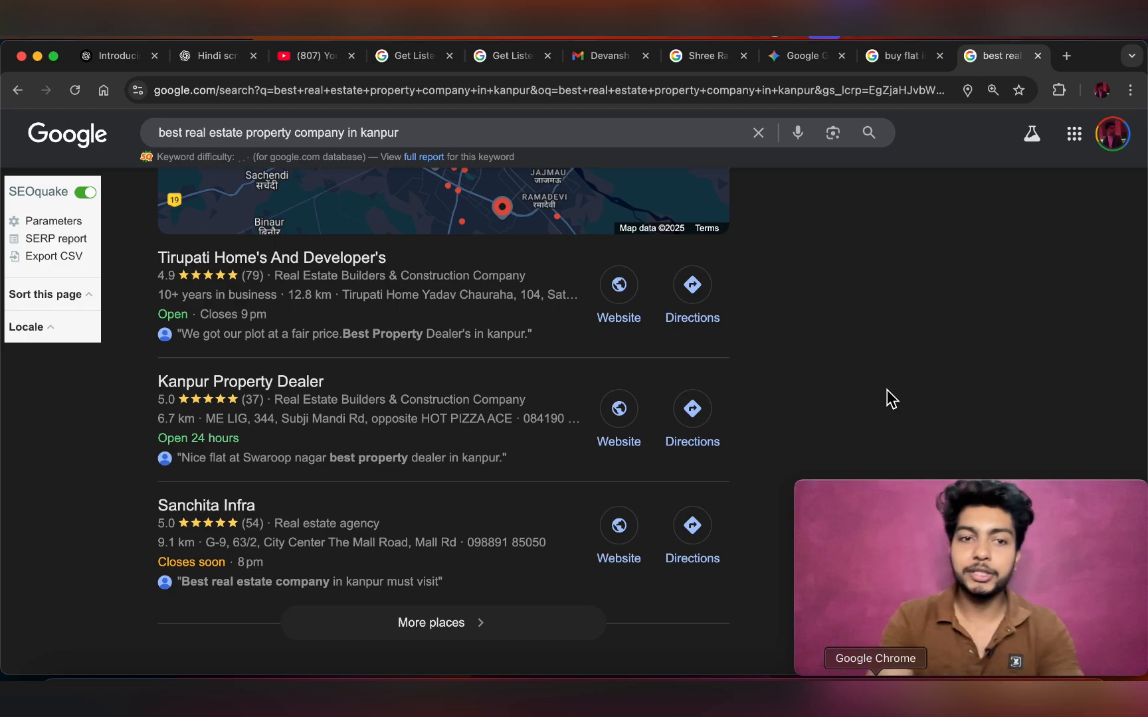
scroll(513, 382, up, 1)
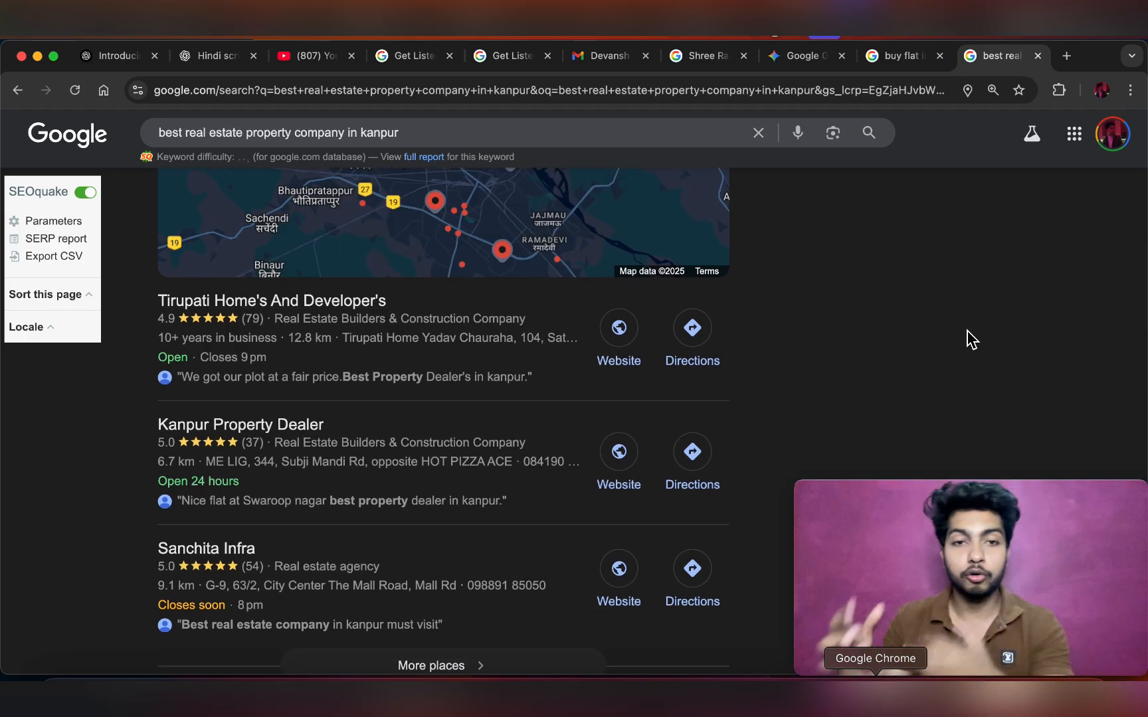